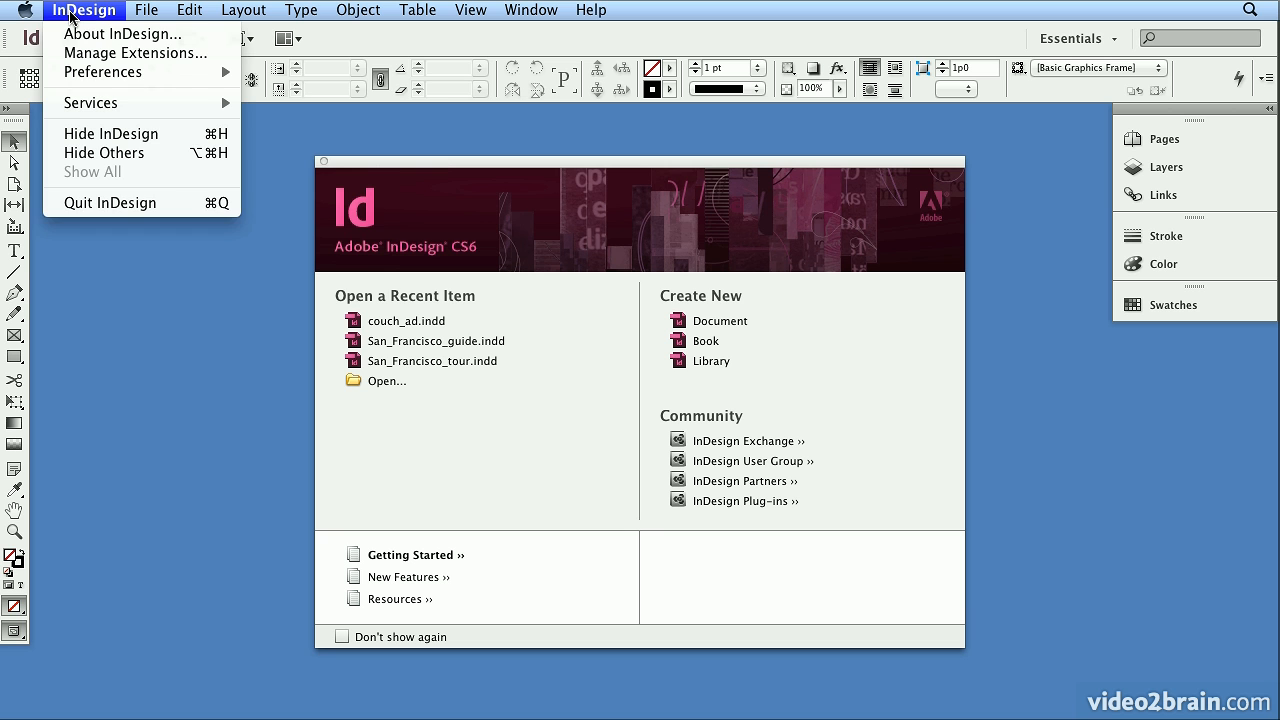
Set both the horizontal and vertical ruler units to Inches in the Units & Increments preferences
mouse_move(77, 80)
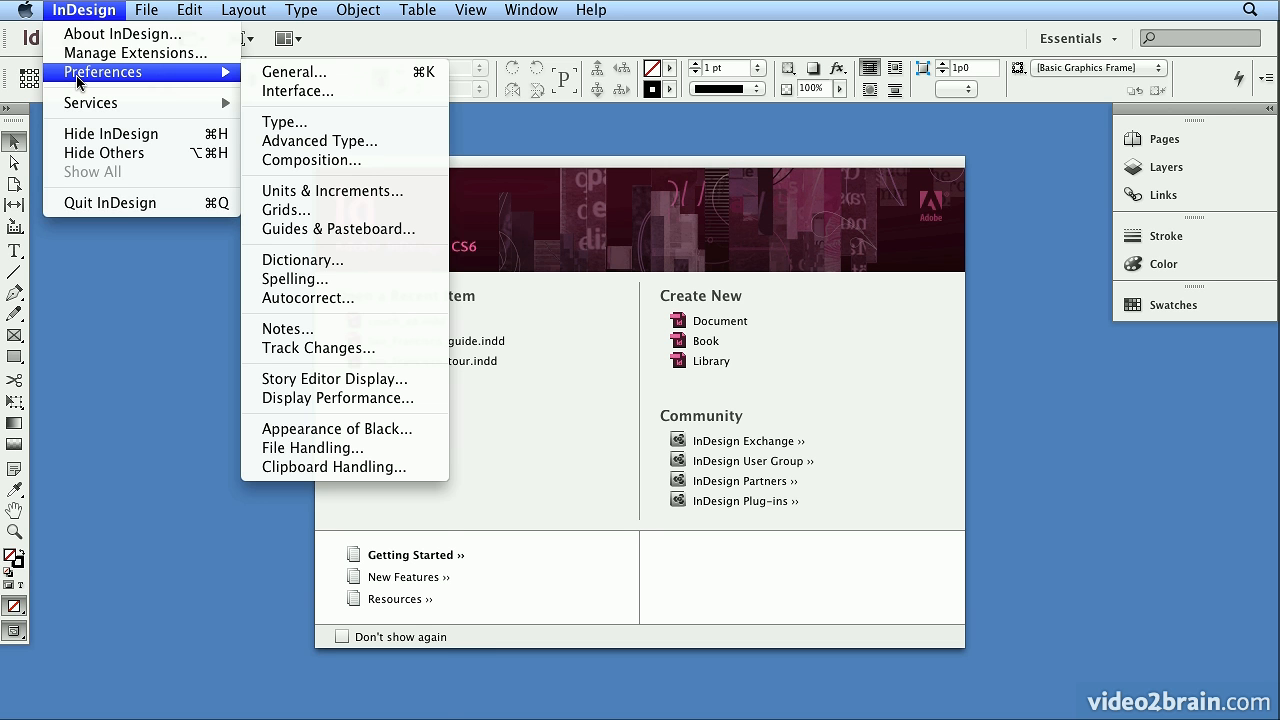
mouse_move(190, 12)
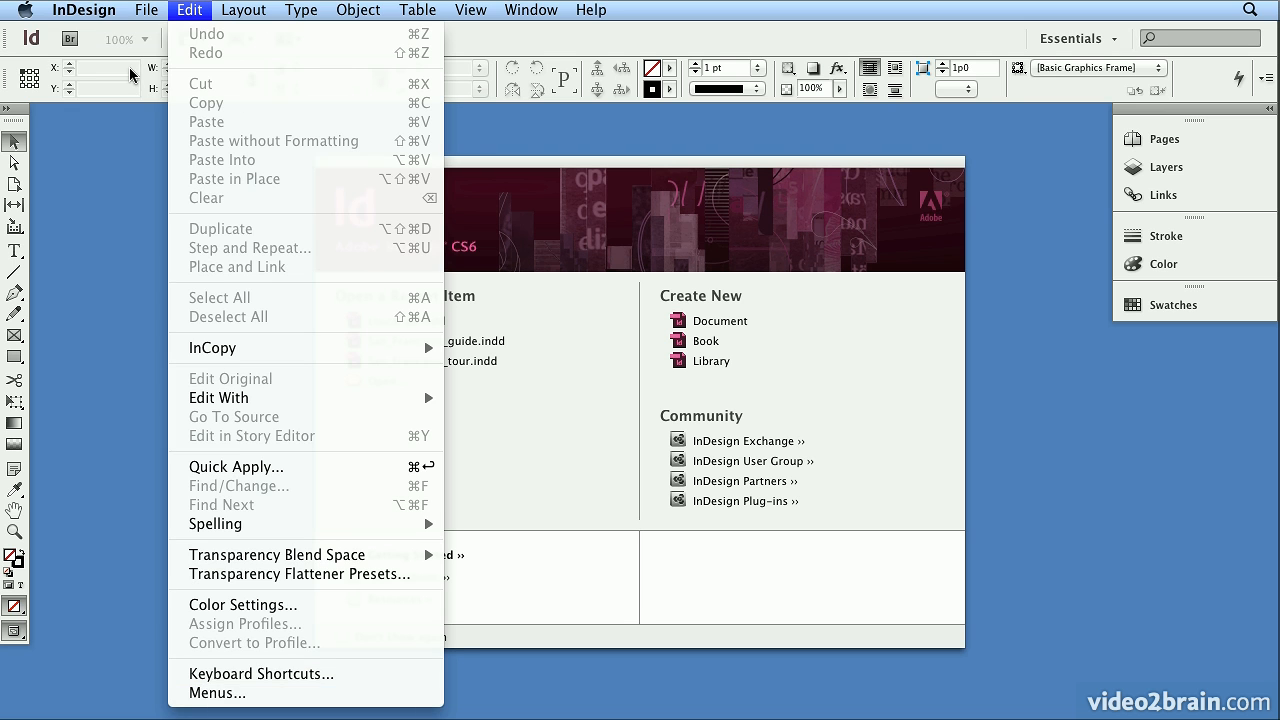
mouse_move(95, 8)
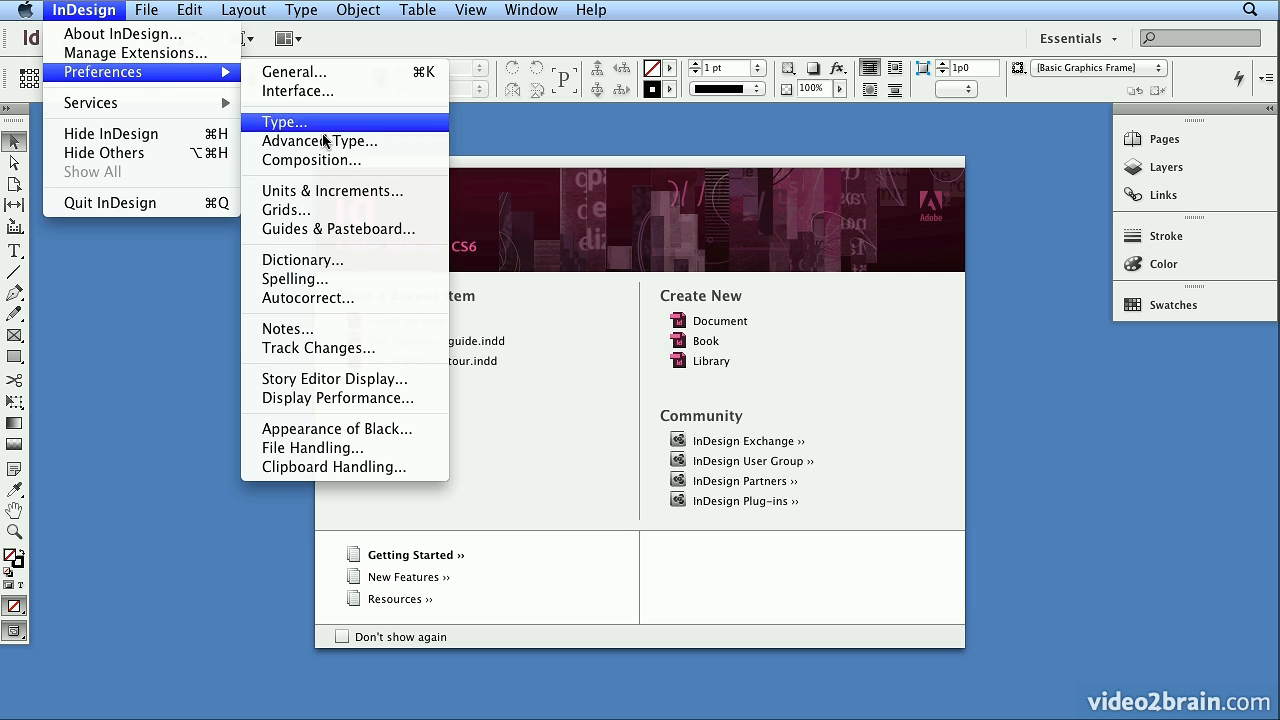
left_click(335, 192)
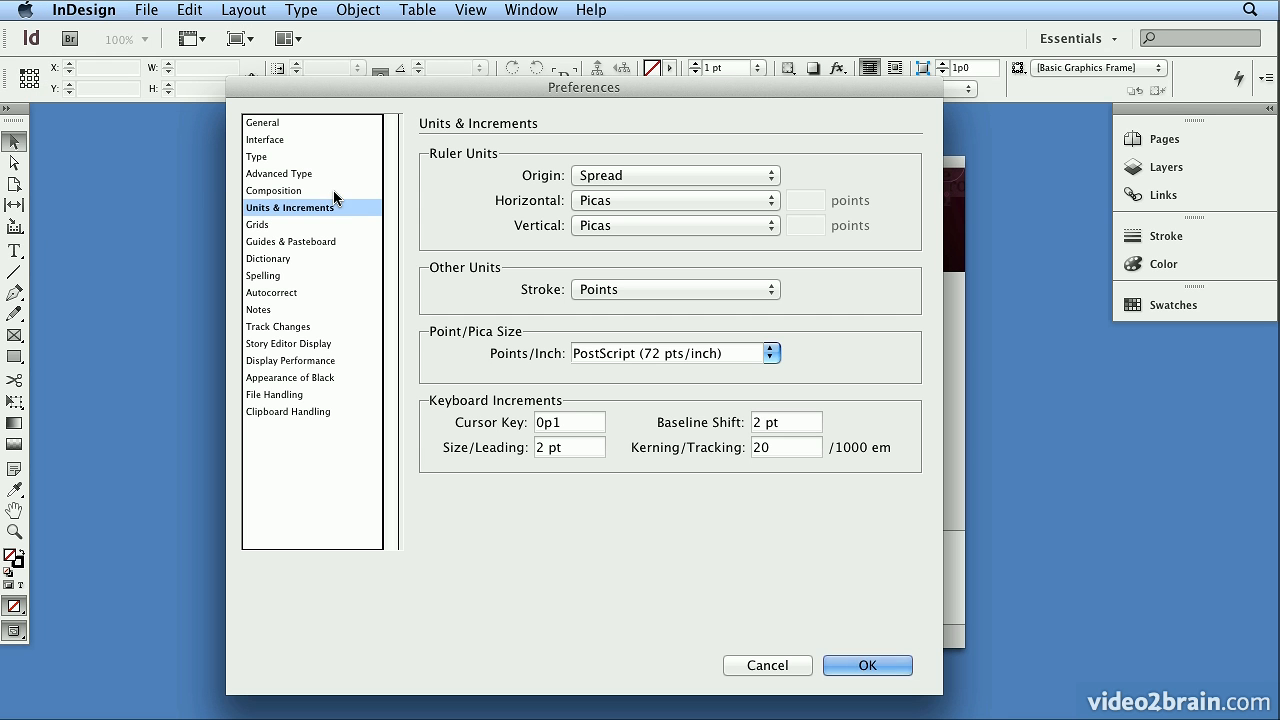
left_click(612, 201)
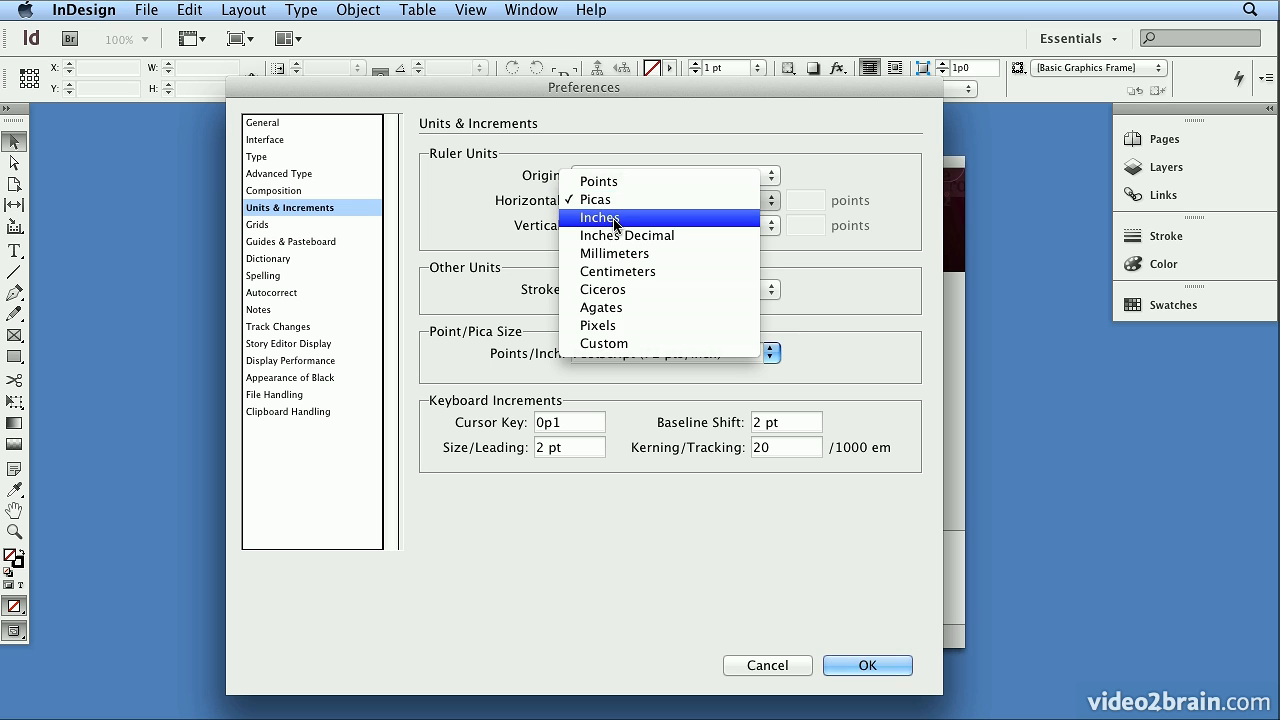
left_click(613, 220)
left_click(613, 224)
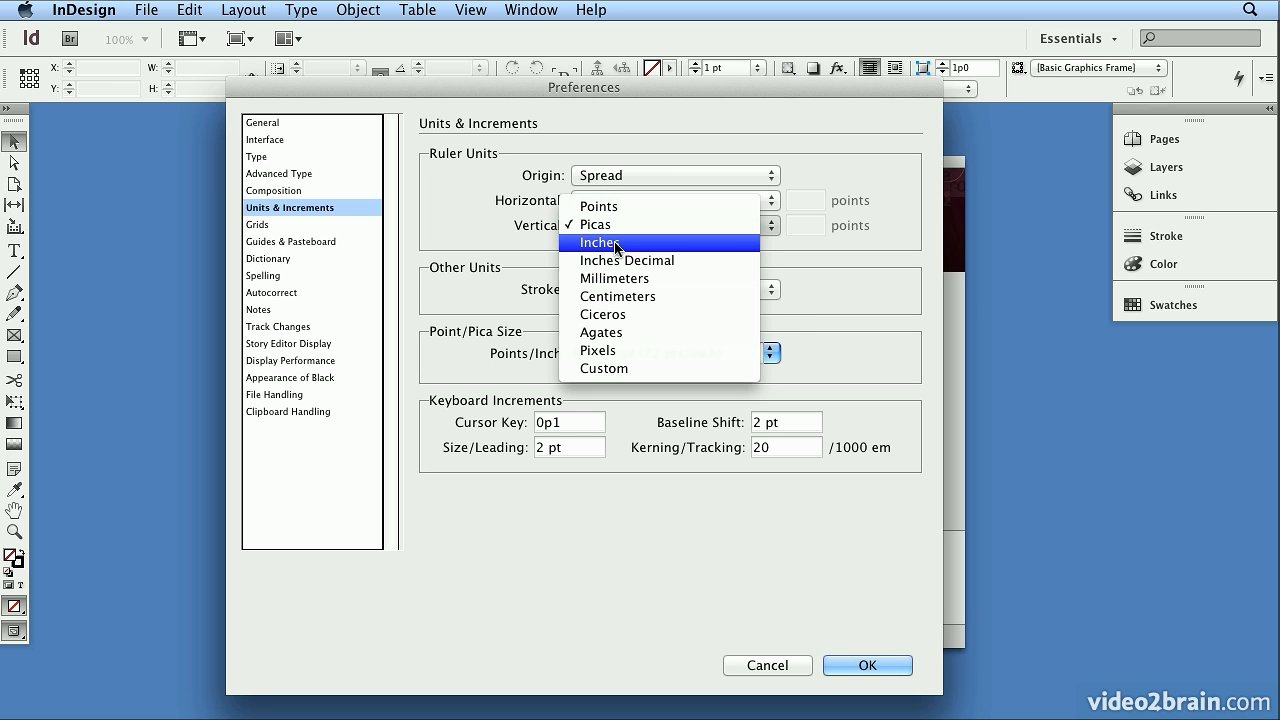
left_click(615, 240)
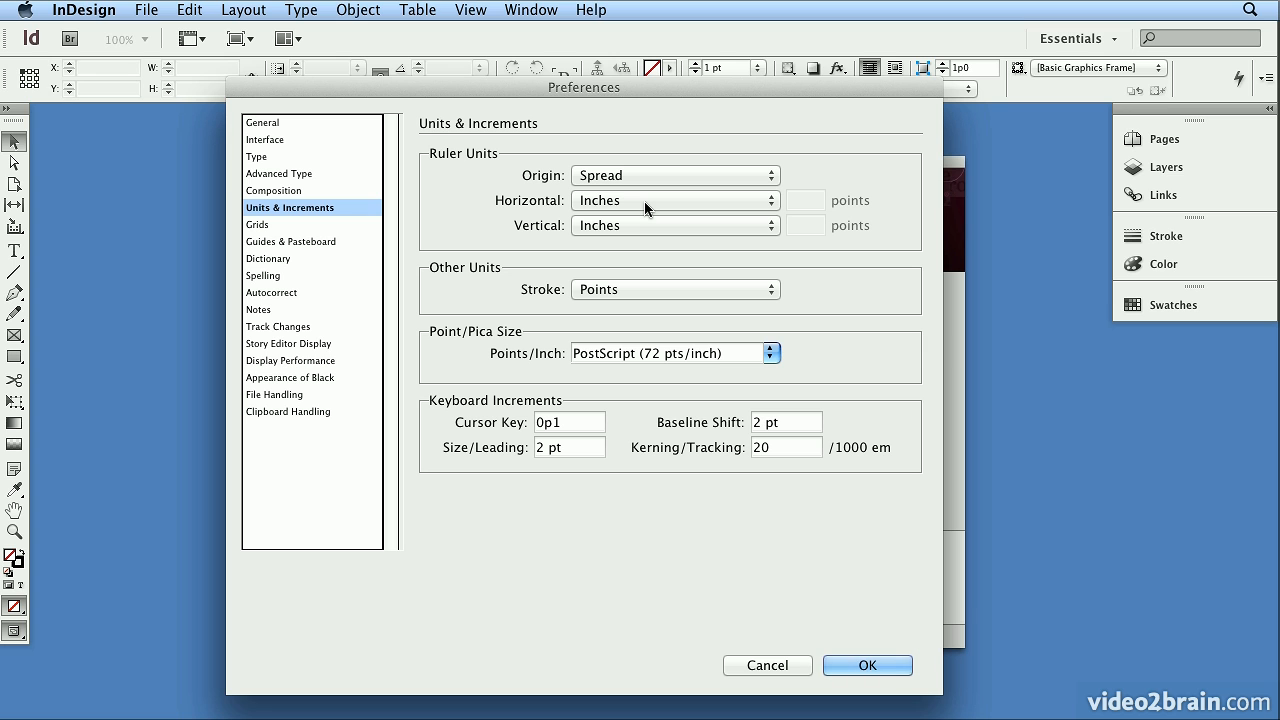
left_click(644, 204)
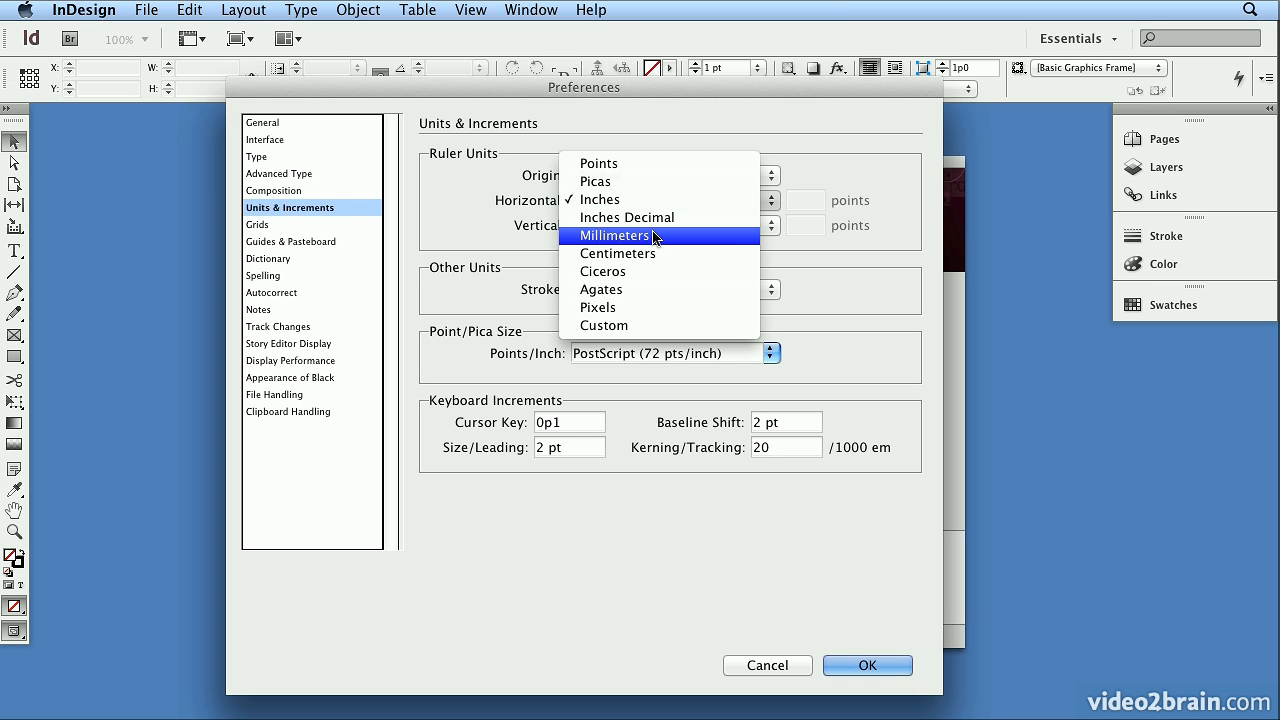
left_click(676, 200)
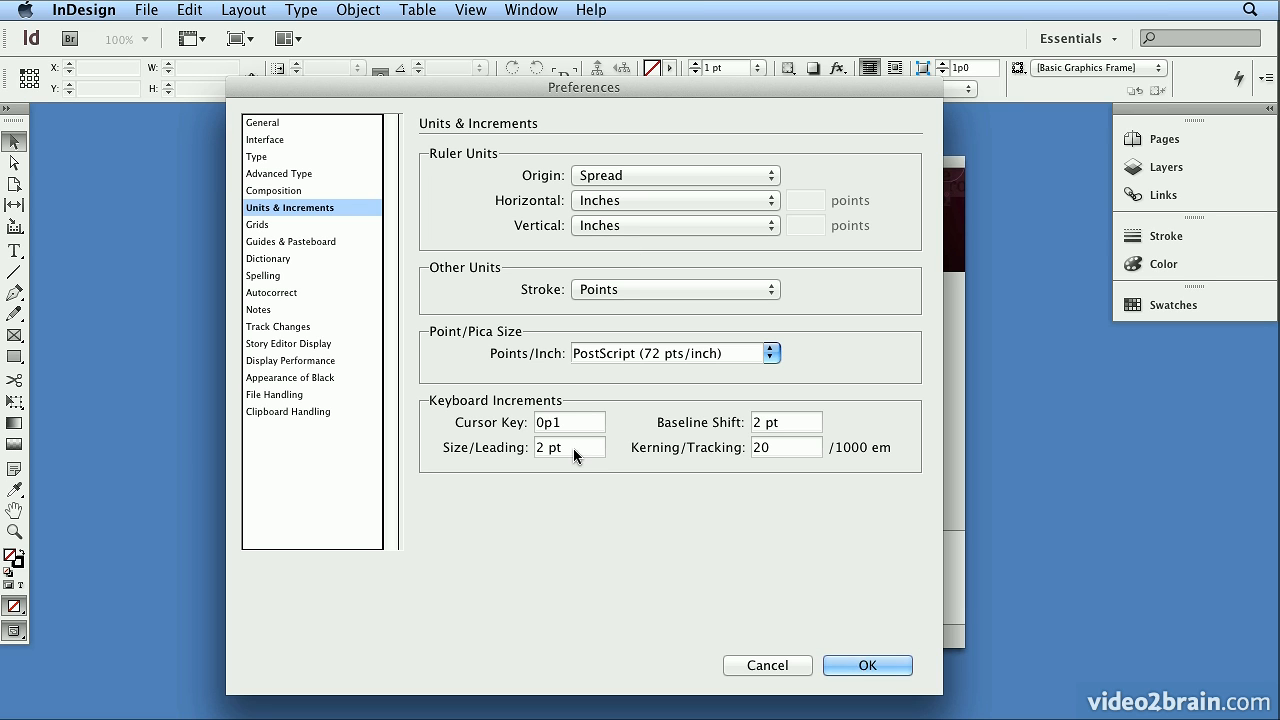
Set the keyboard increments to 1 pt for size/leading, 1 pt for baseline shift and 10 for kerning/tracking
key("Tab")
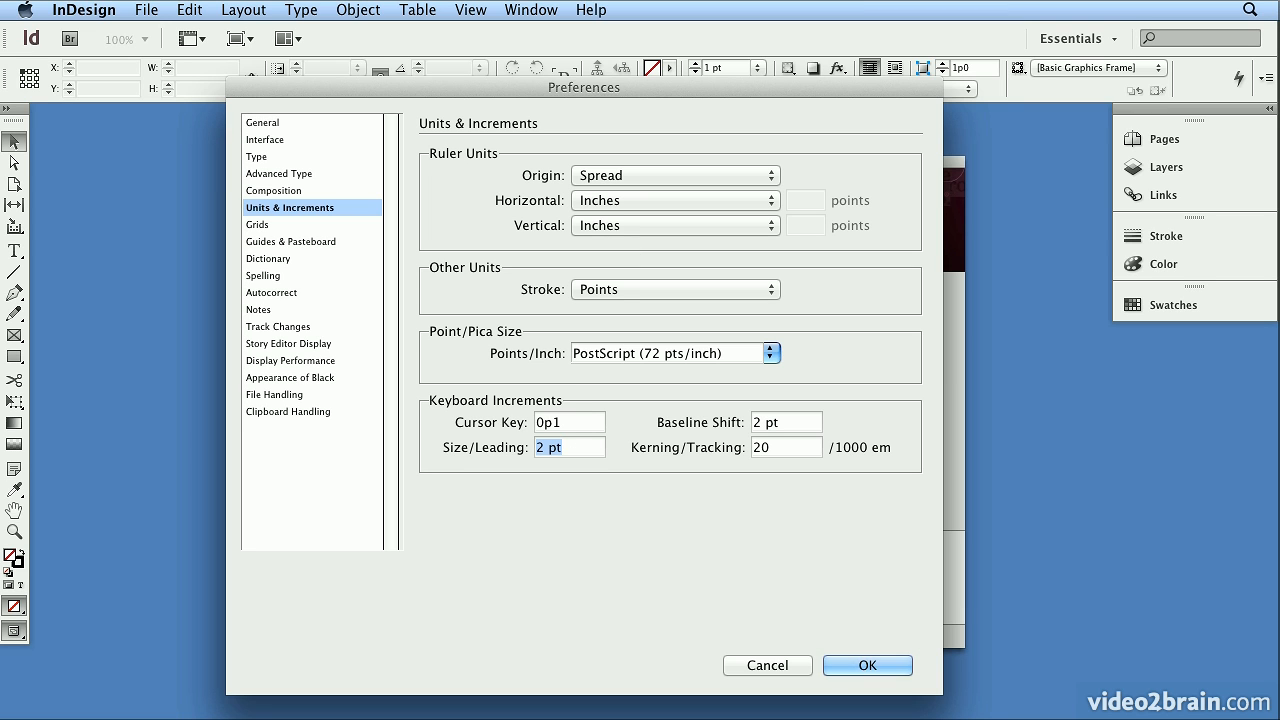
type("1")
key("Tab")
type("1")
key("Tab")
type("10")
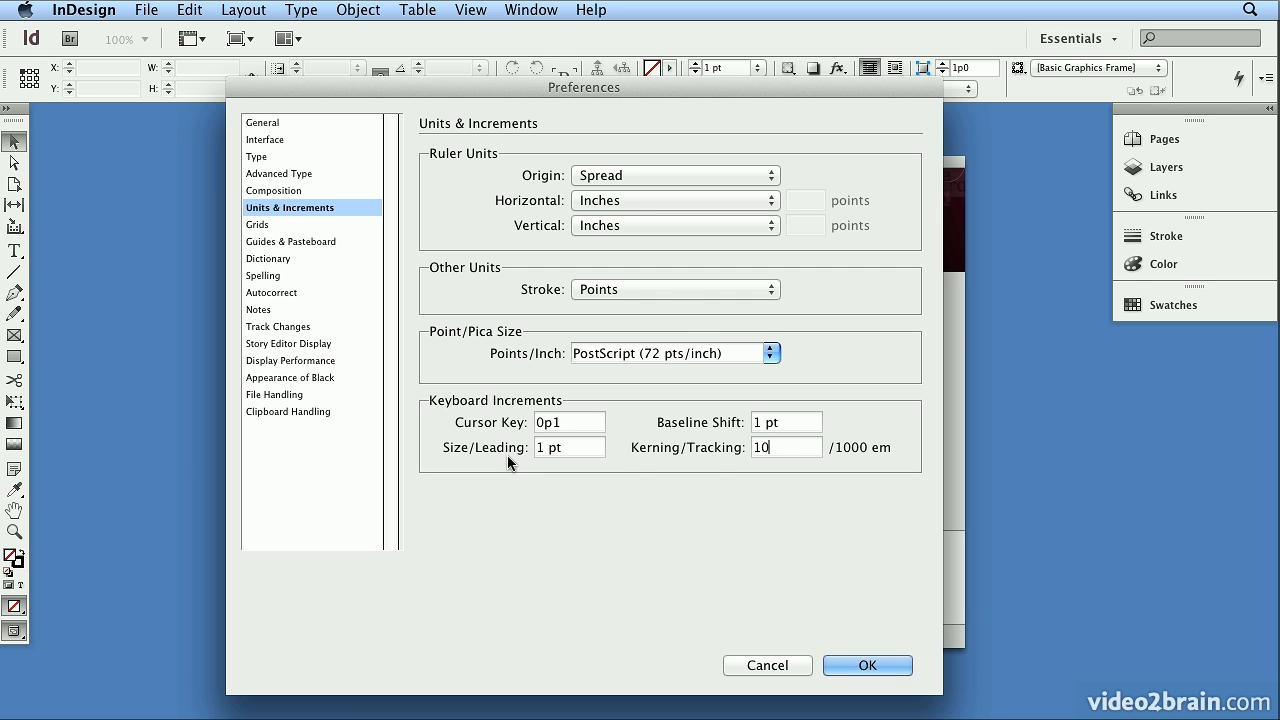
Try High Resolution for vector graphics in the Typical display performance settings and return it to Proxy
left_click(325, 362)
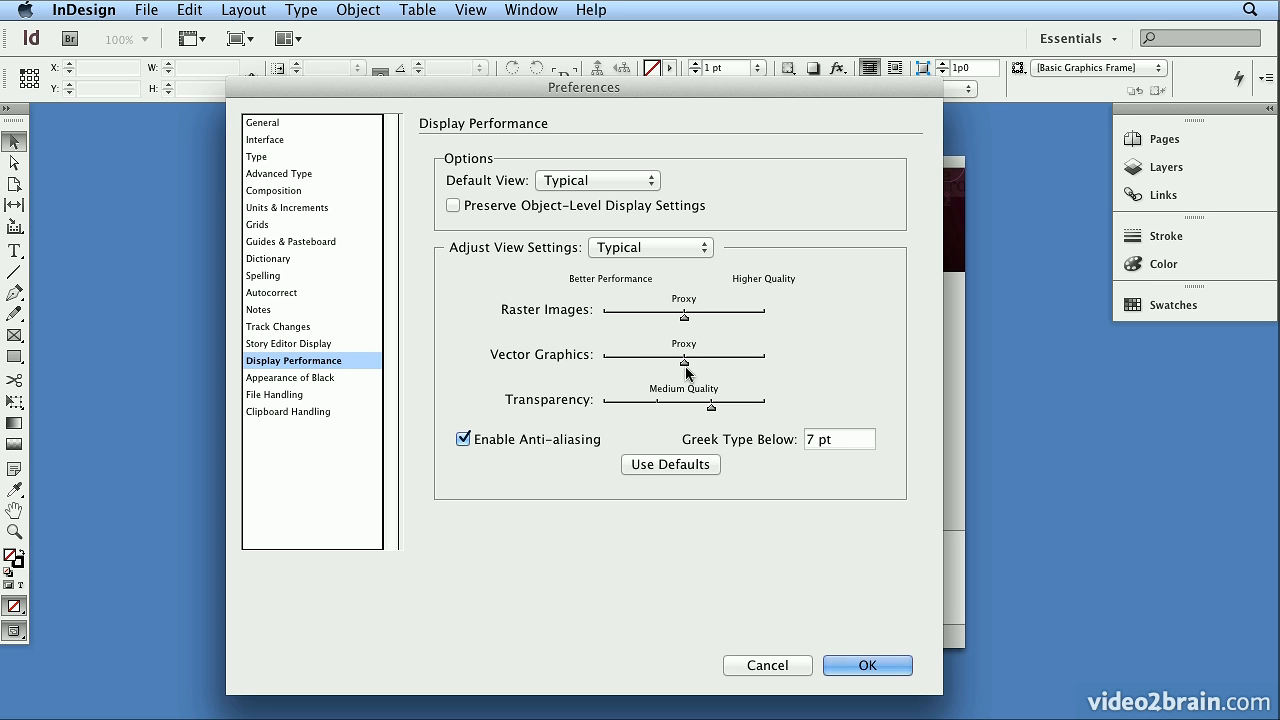
left_click_drag(681, 366, 753, 369)
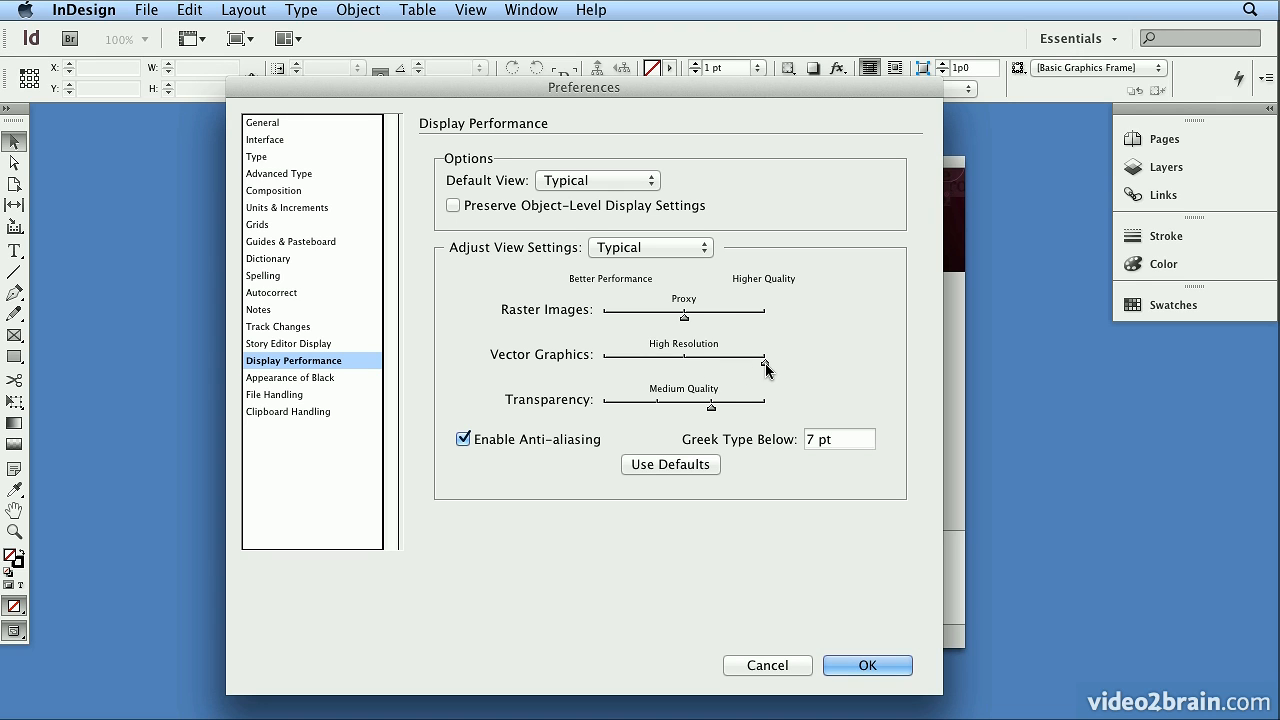
left_click_drag(766, 369, 686, 365)
Confirm the preferences and open San_Francisco_guide.indd from the san_francisco_guide folder
left_click(893, 668)
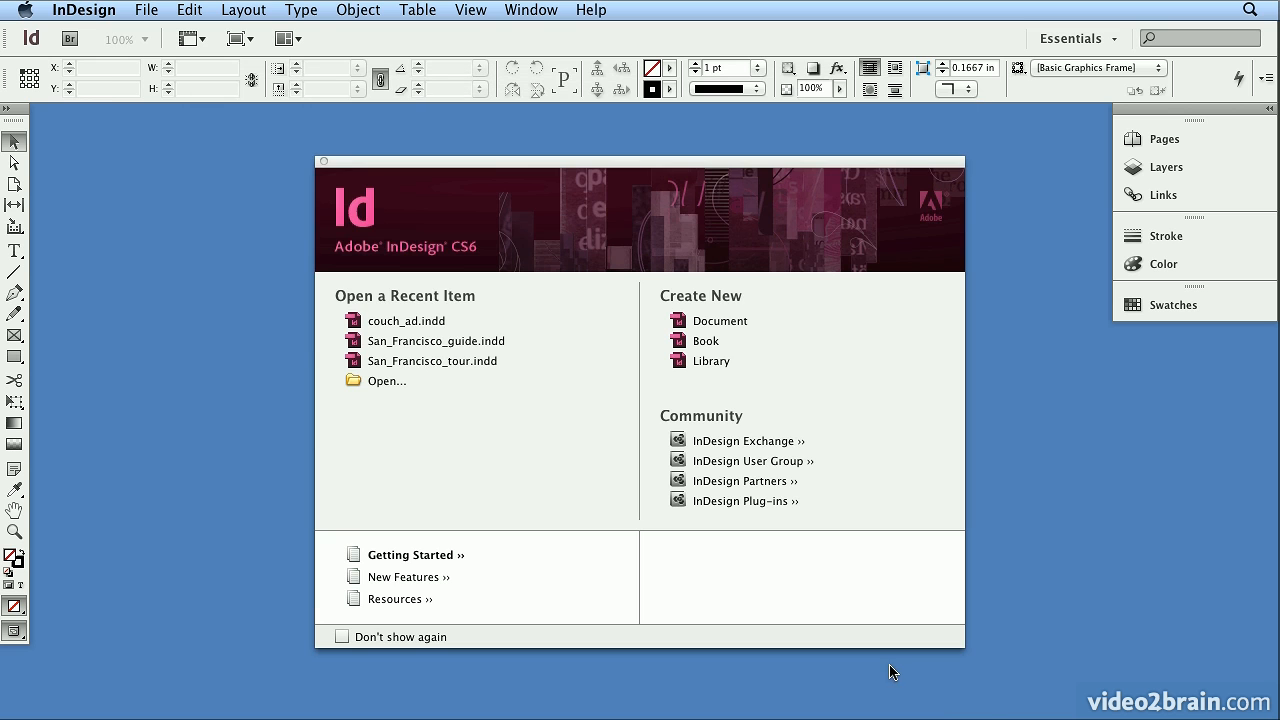
left_click(153, 12)
left_click(155, 49)
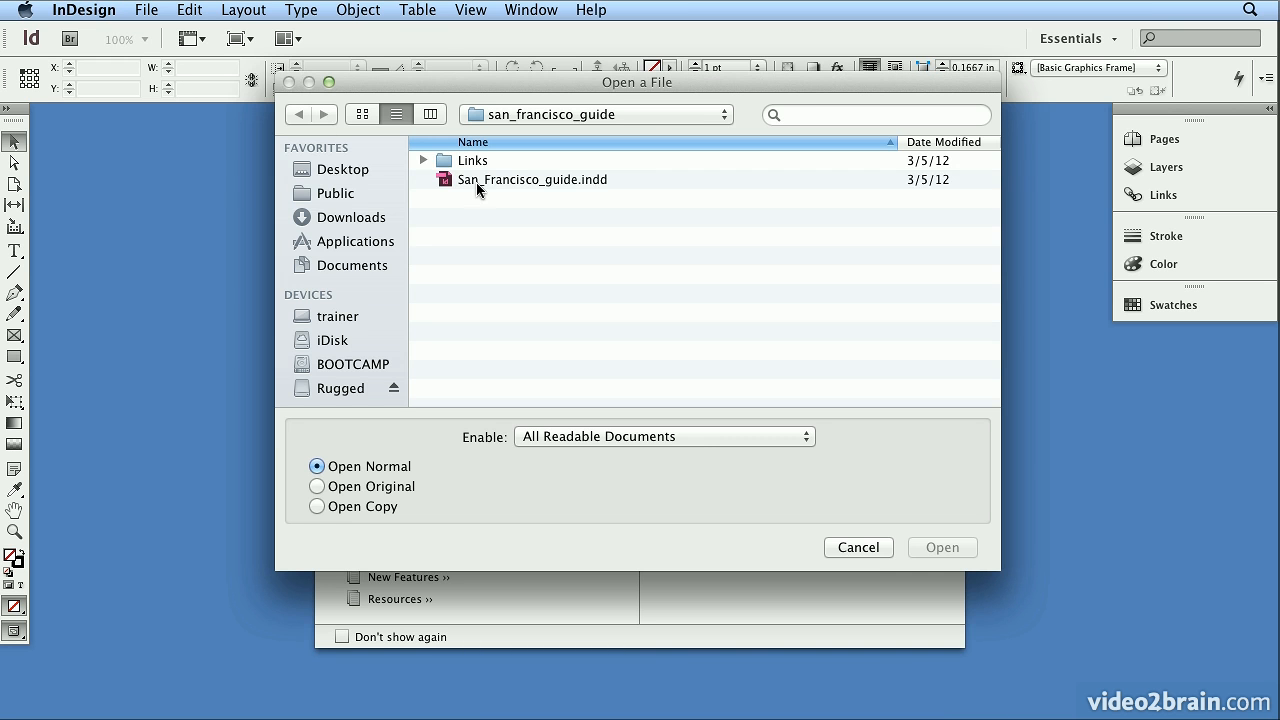
double_click(477, 183)
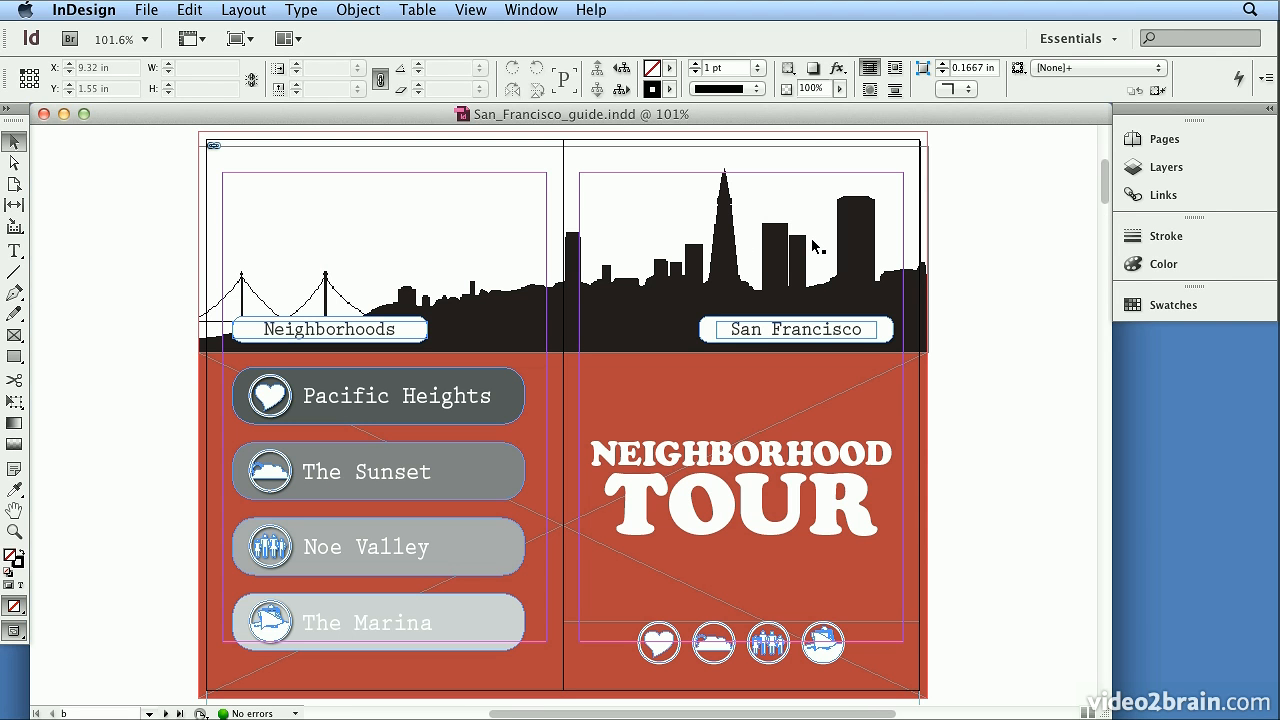
Select the skyline graphic and set vector graphics to High Resolution for the Typical view in the Display Performance preferences
left_click(812, 245)
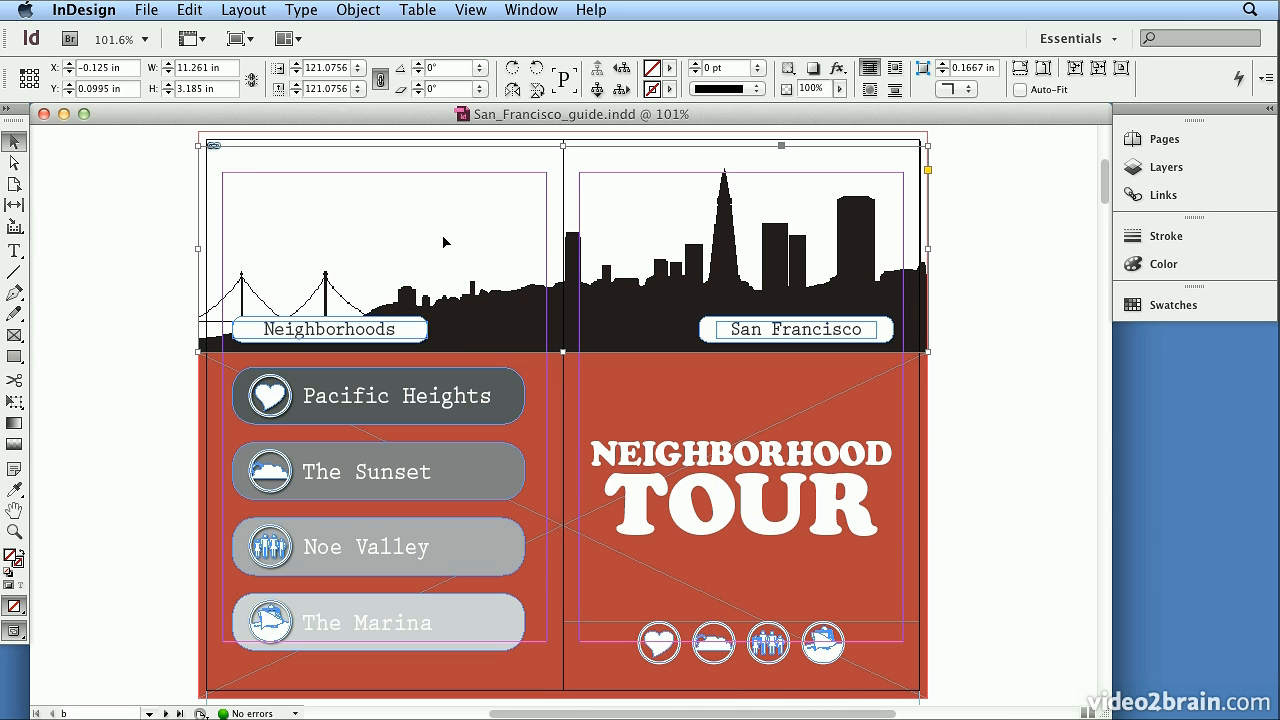
key("super+equal")
key("super+equal")
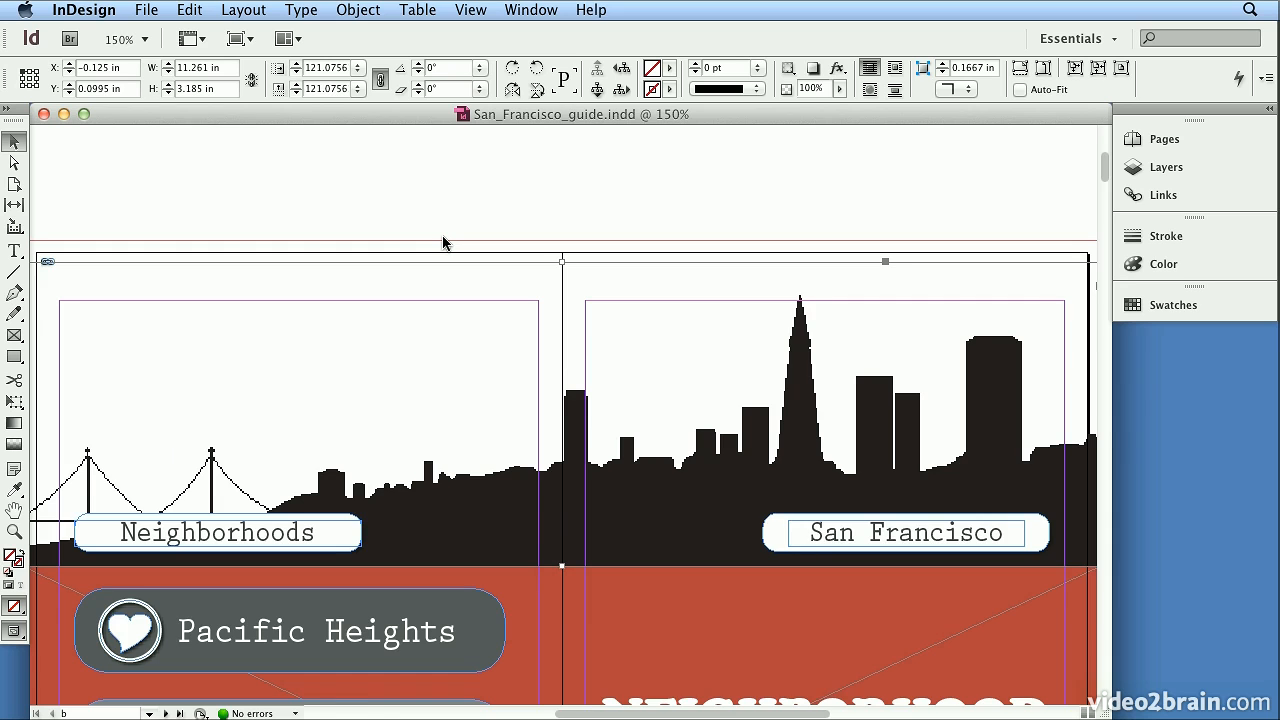
key("super+equal")
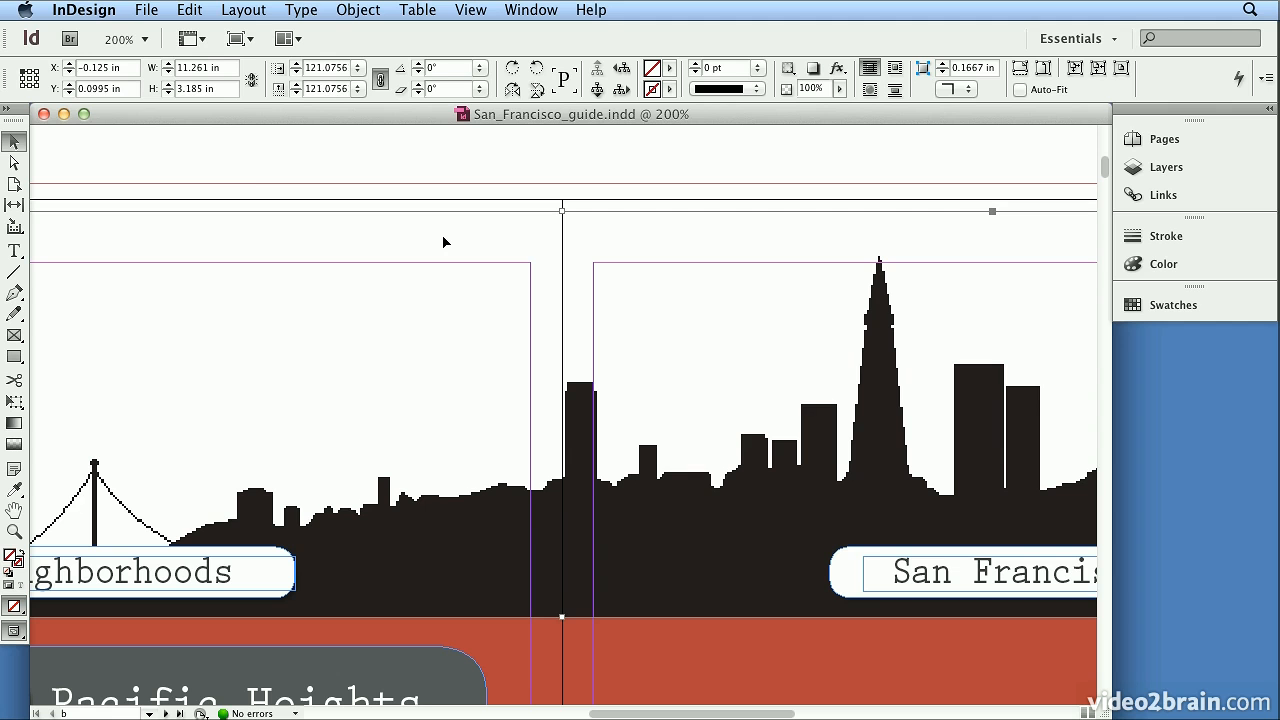
left_click(84, 10)
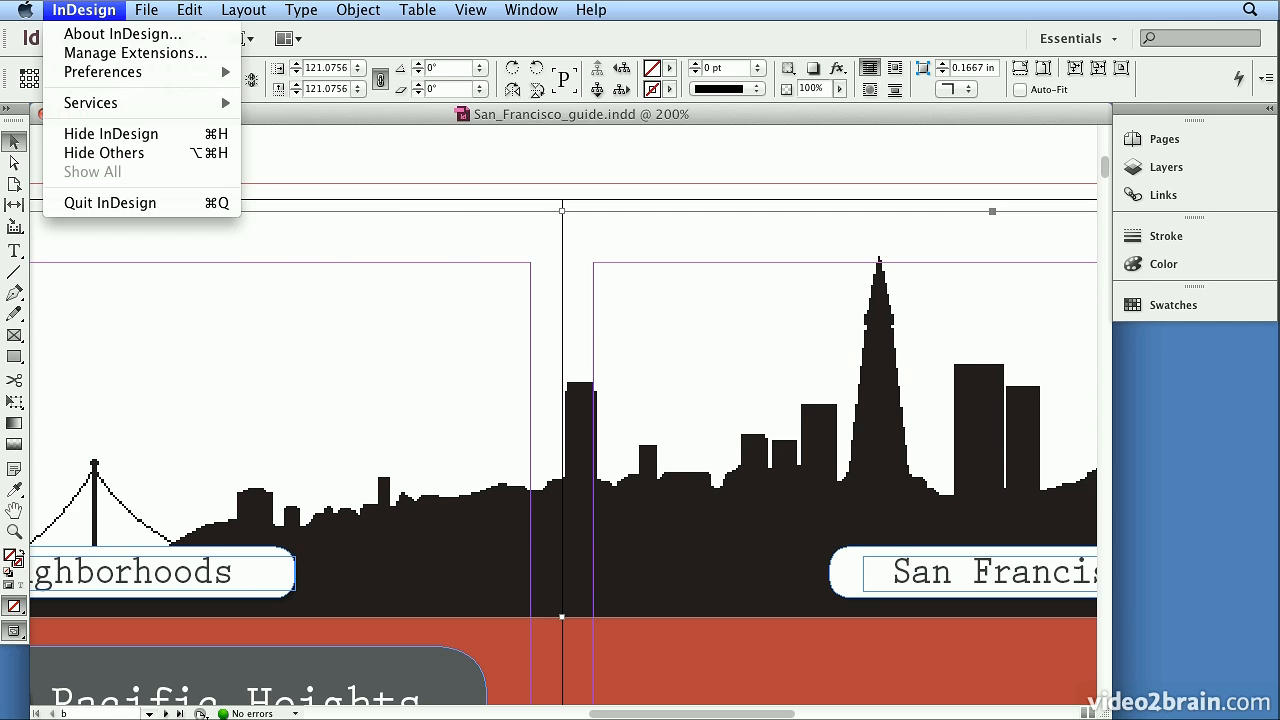
mouse_move(118, 78)
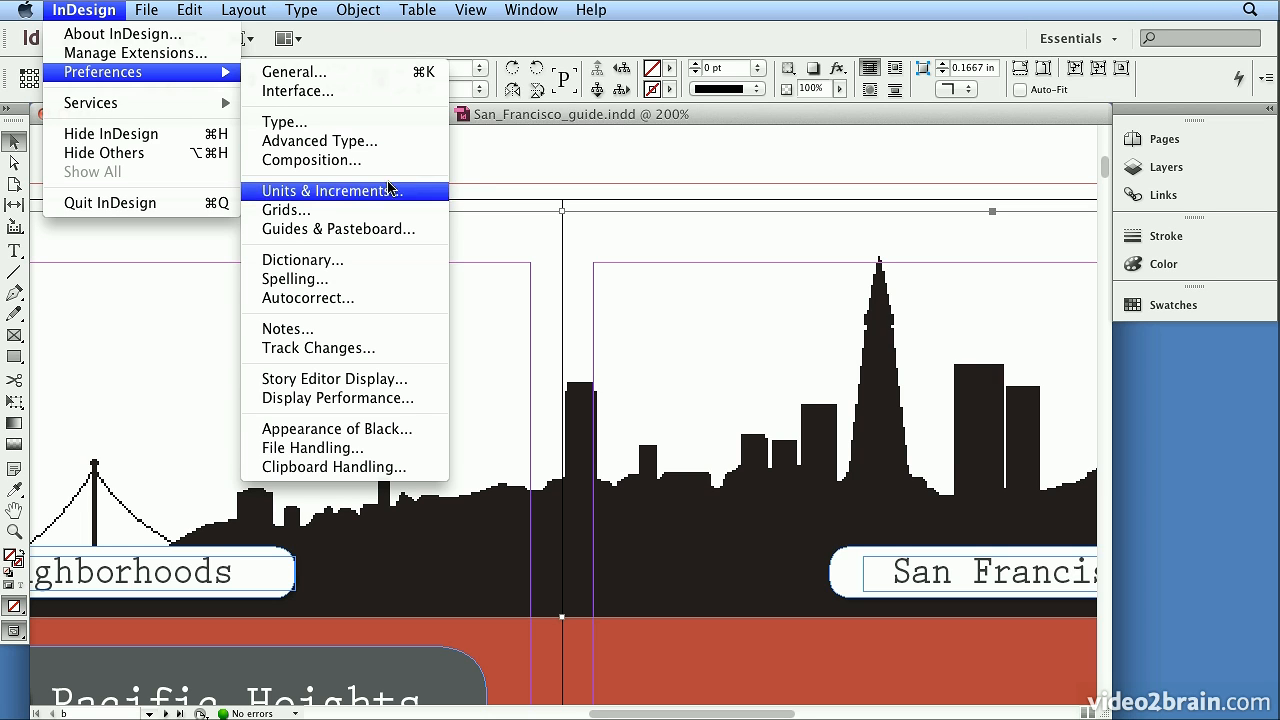
left_click(398, 402)
left_click_drag(718, 361, 782, 362)
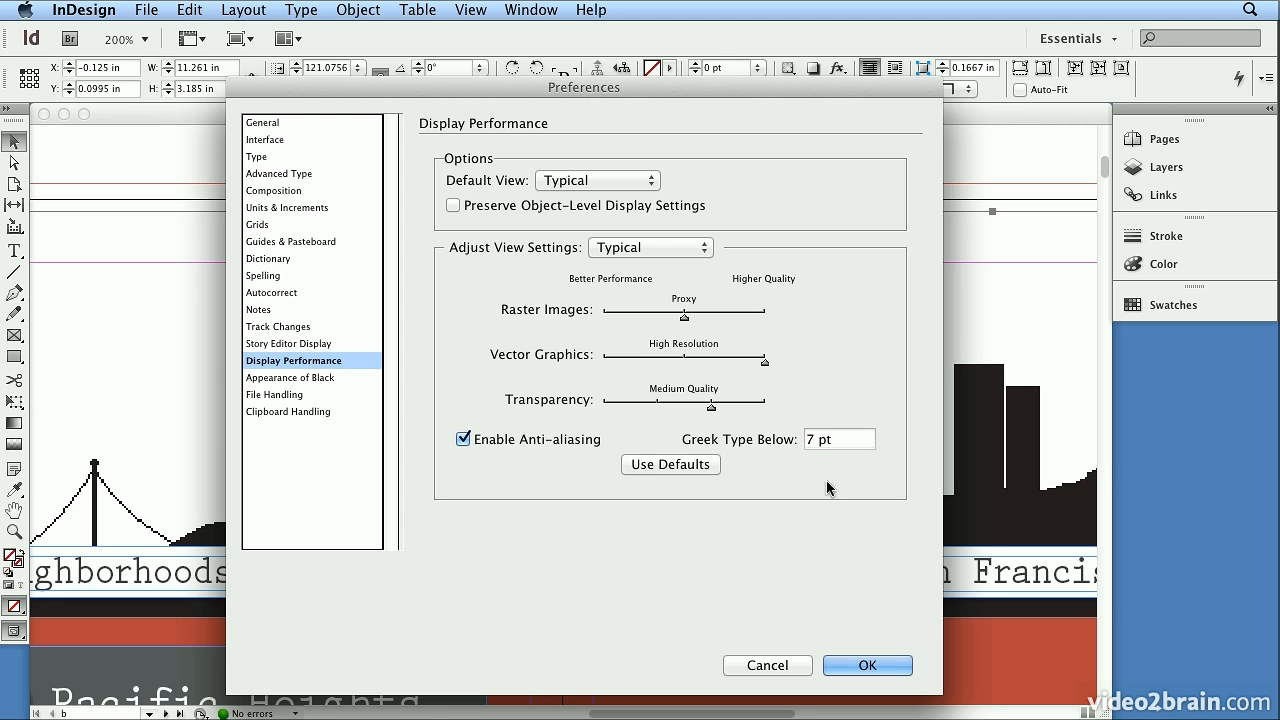
left_click(876, 665)
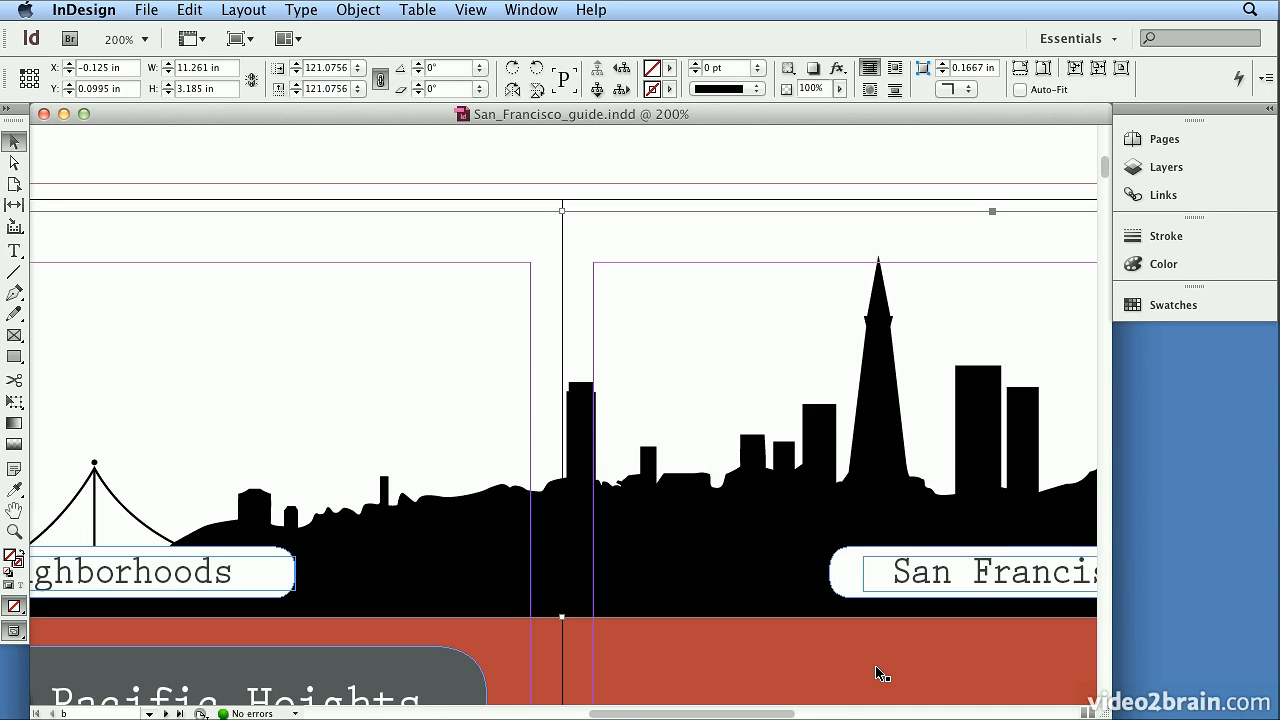
Zoom out to 25% and examine how small text is displayed on the cover and Pacific Heights spreads
key("super+minus")
key("super+minus")
key("super+minus")
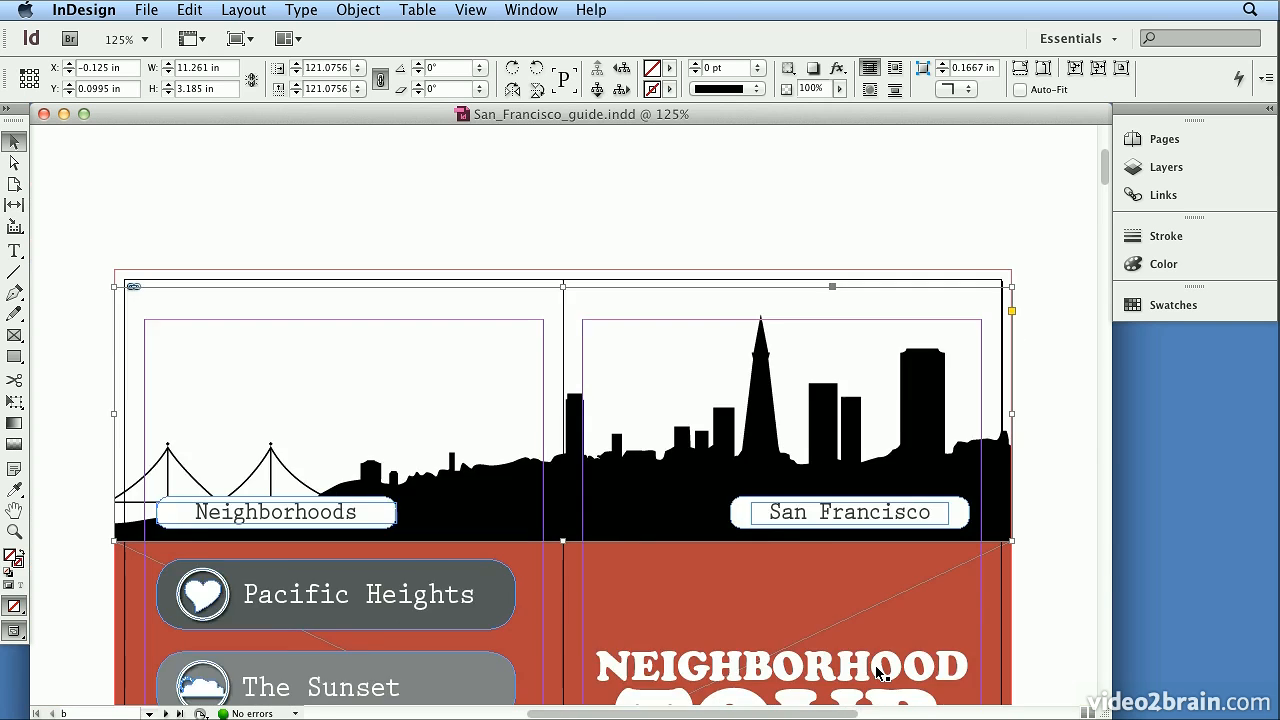
left_click(470, 10)
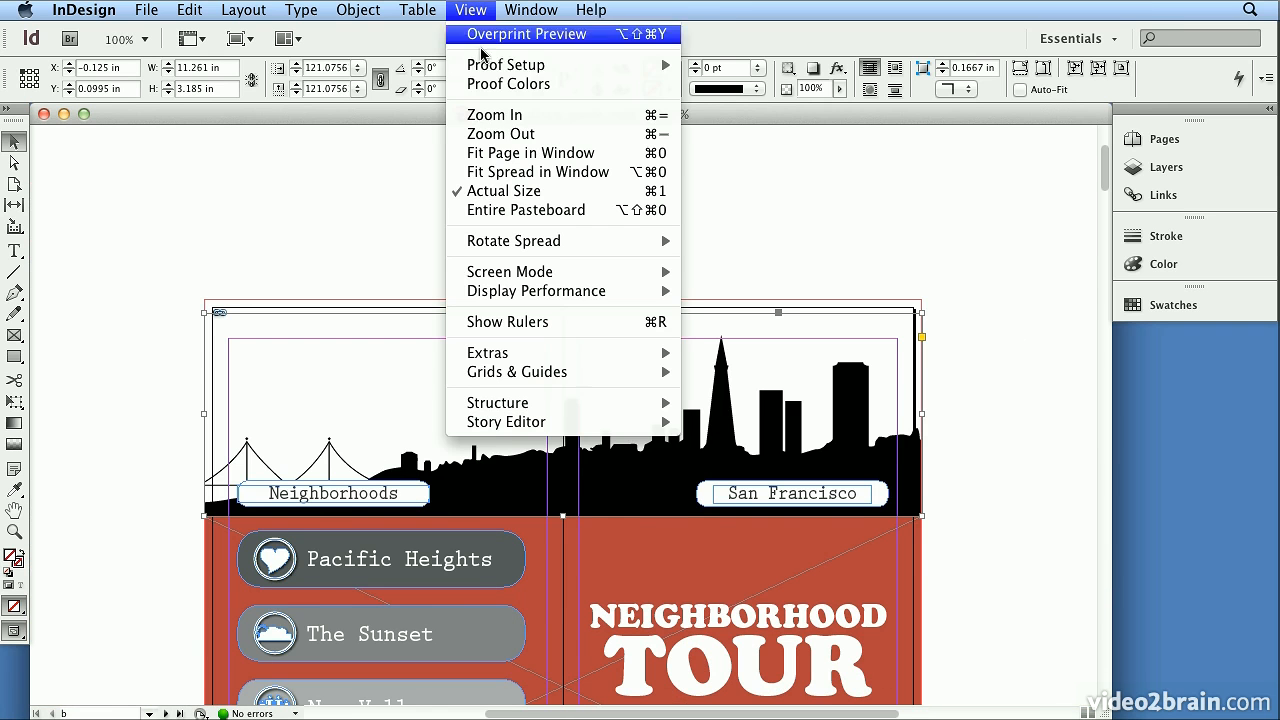
left_click(497, 134)
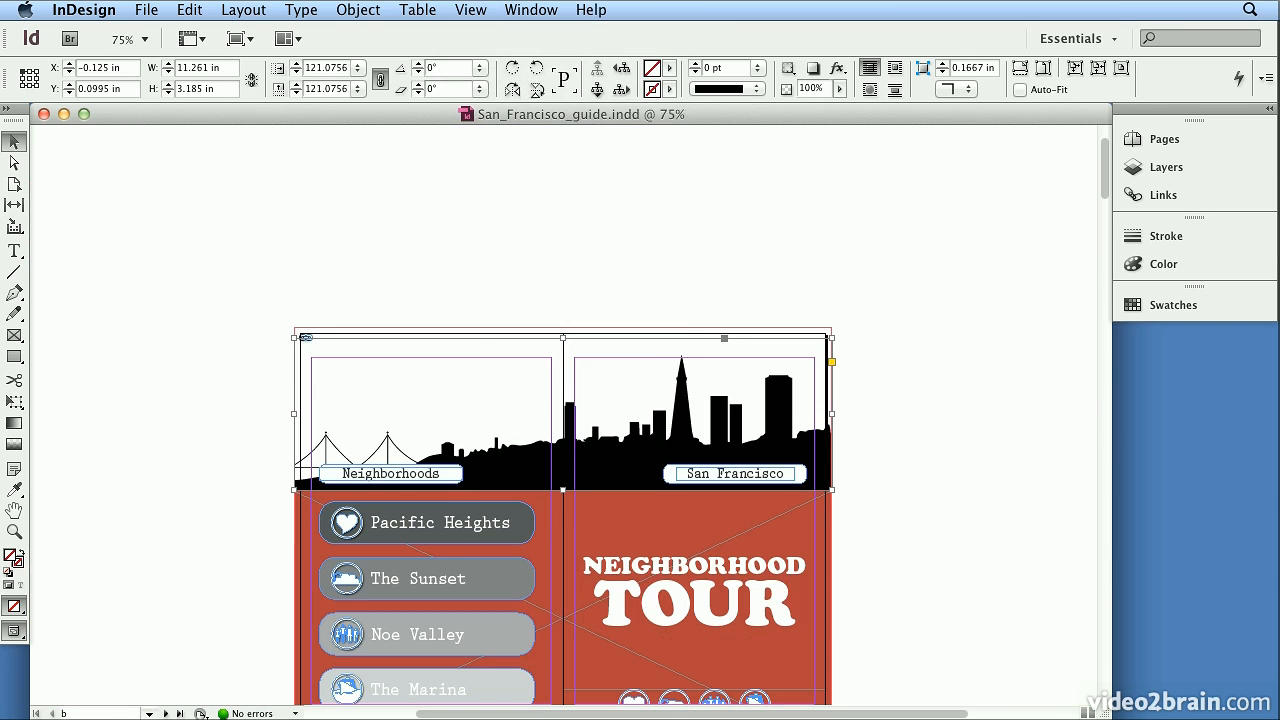
left_click(485, 10)
left_click(497, 134)
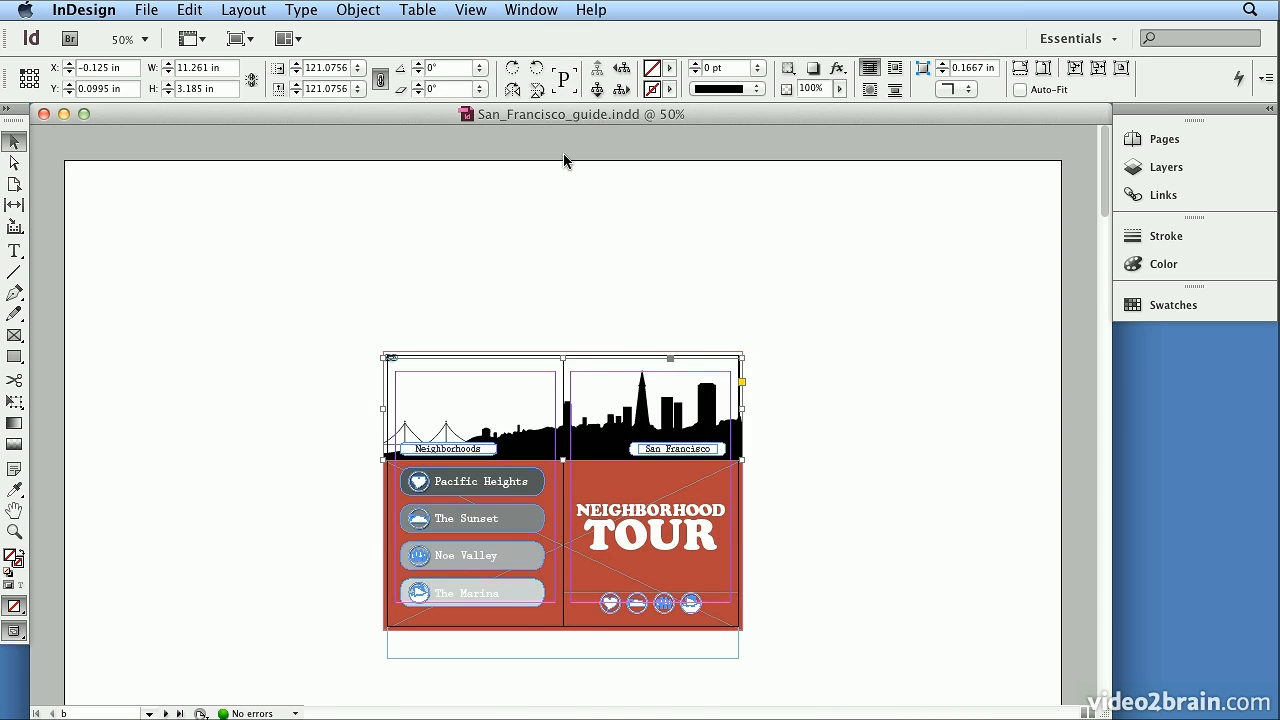
key("super+minus")
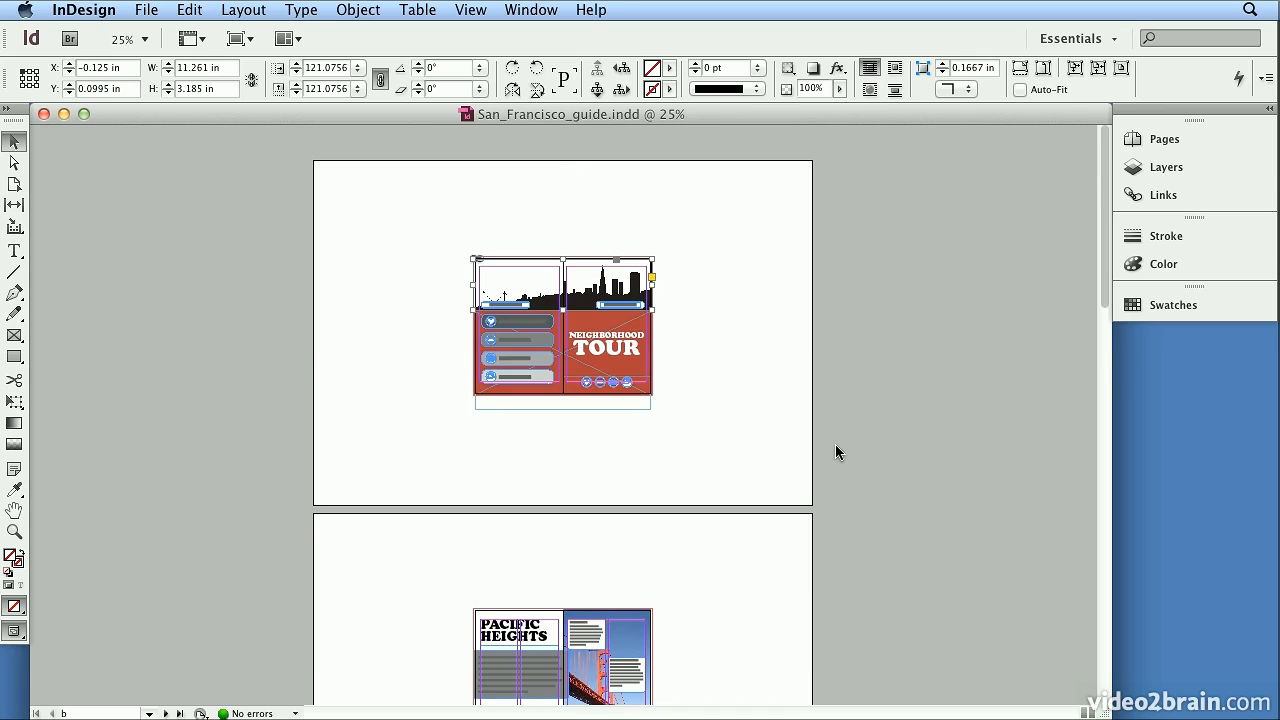
scroll(835, 444, "down", 3)
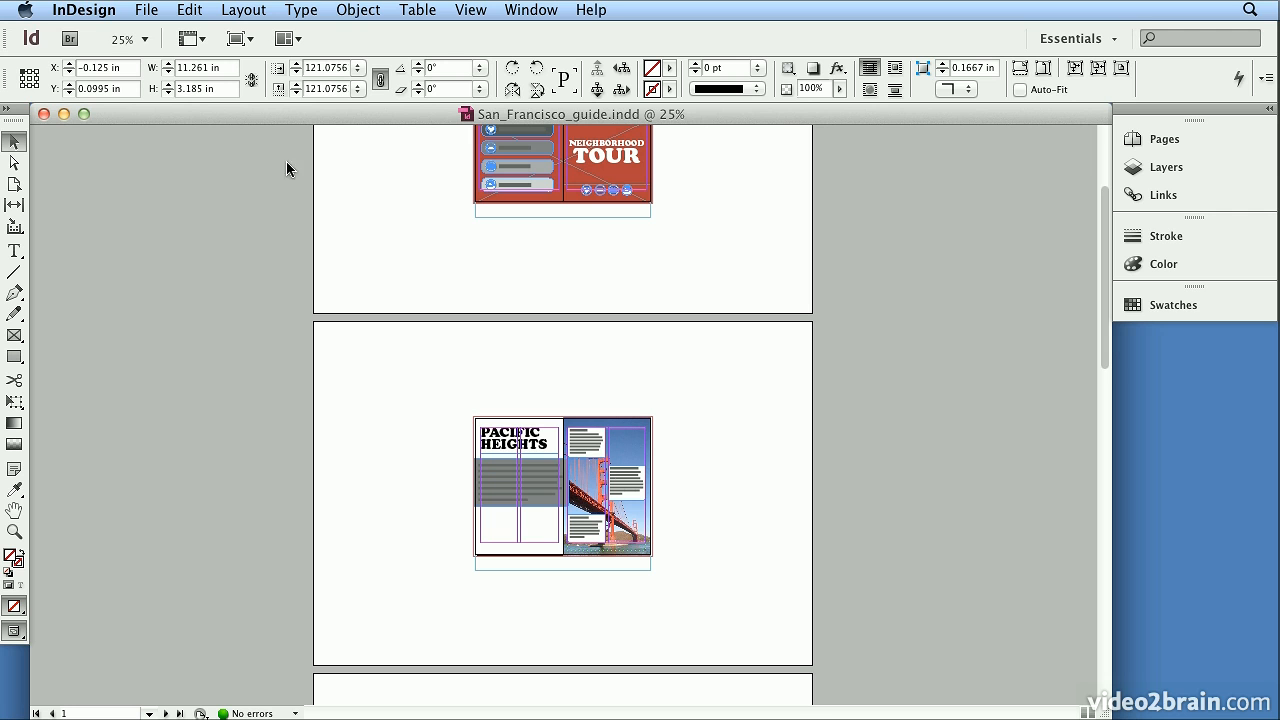
Set Greek Type Below to 0 in the Display Performance preferences and apply it
left_click(93, 8)
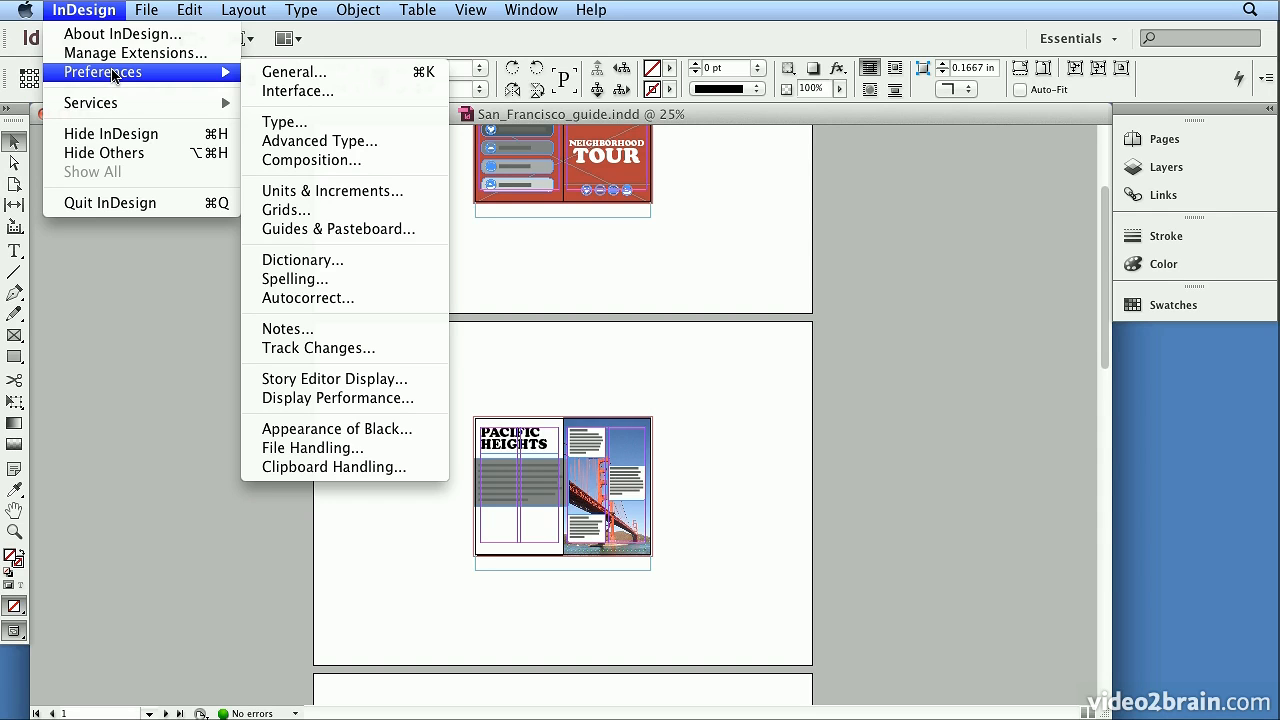
left_click(411, 398)
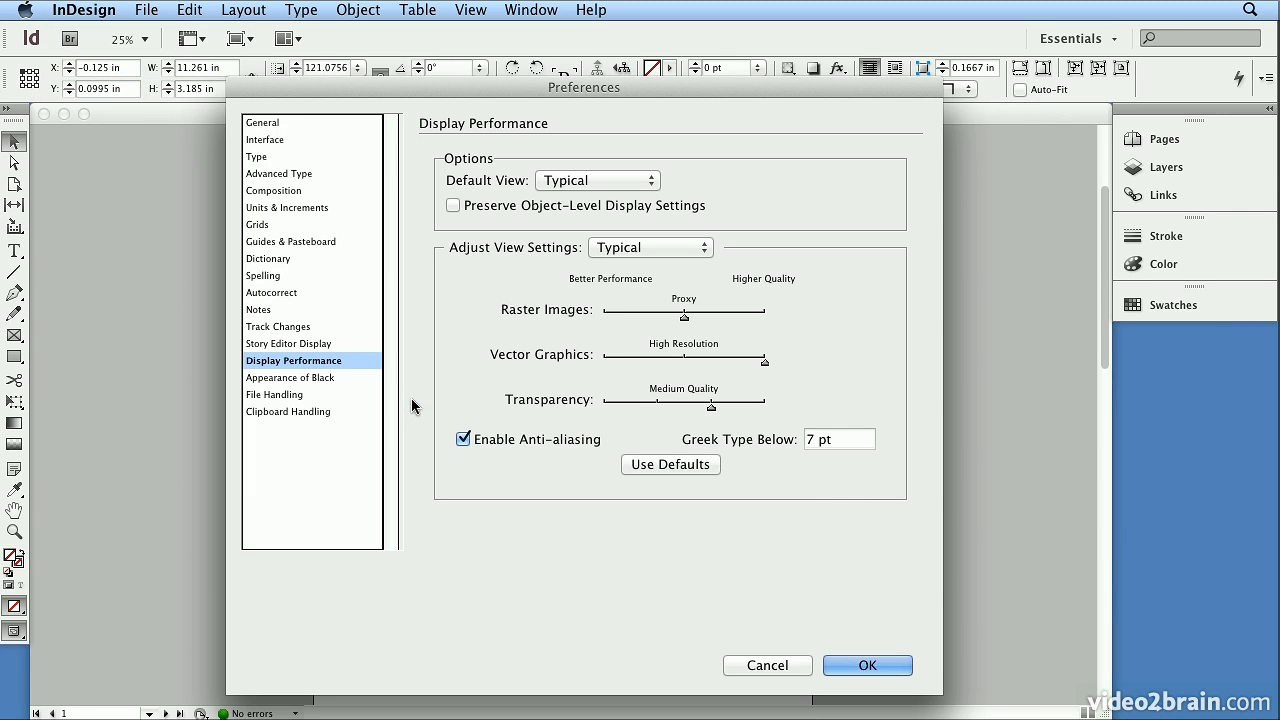
triple_click(837, 439)
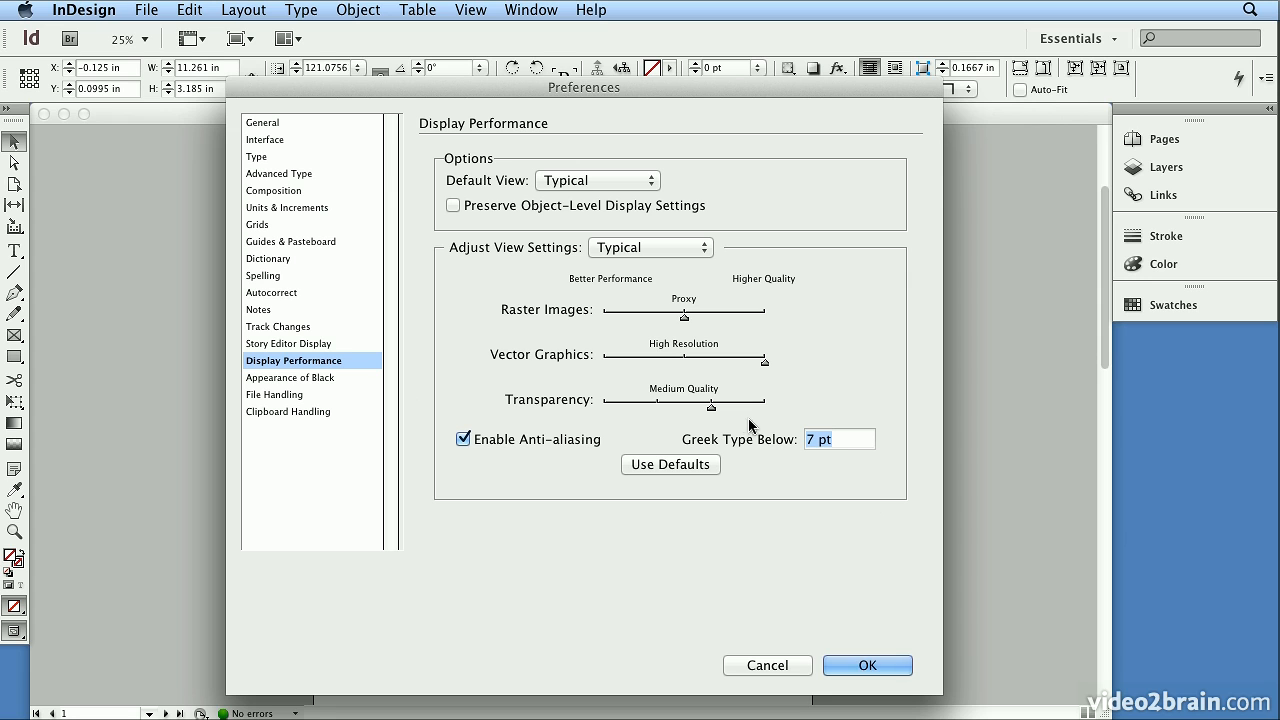
type("0")
left_click(860, 668)
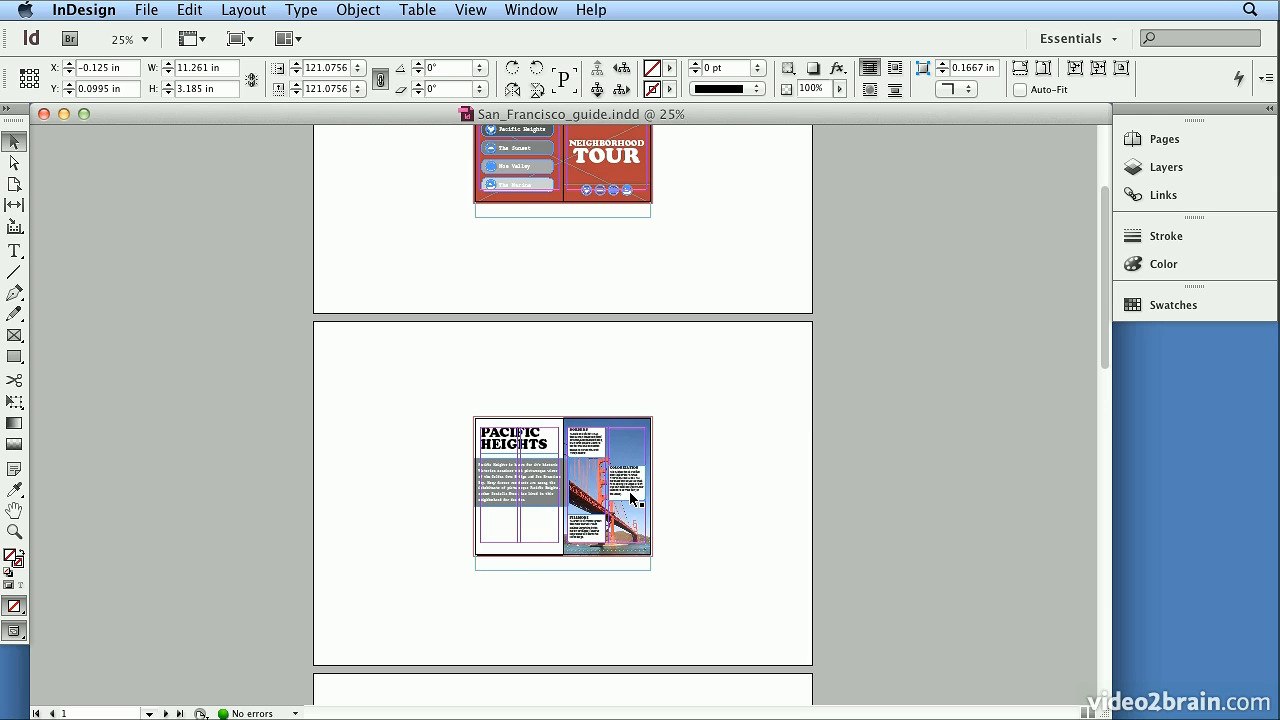
Zoom out to 12.5% to check the small text across the spreads, and fit the cover spread in the window
key("super+minus")
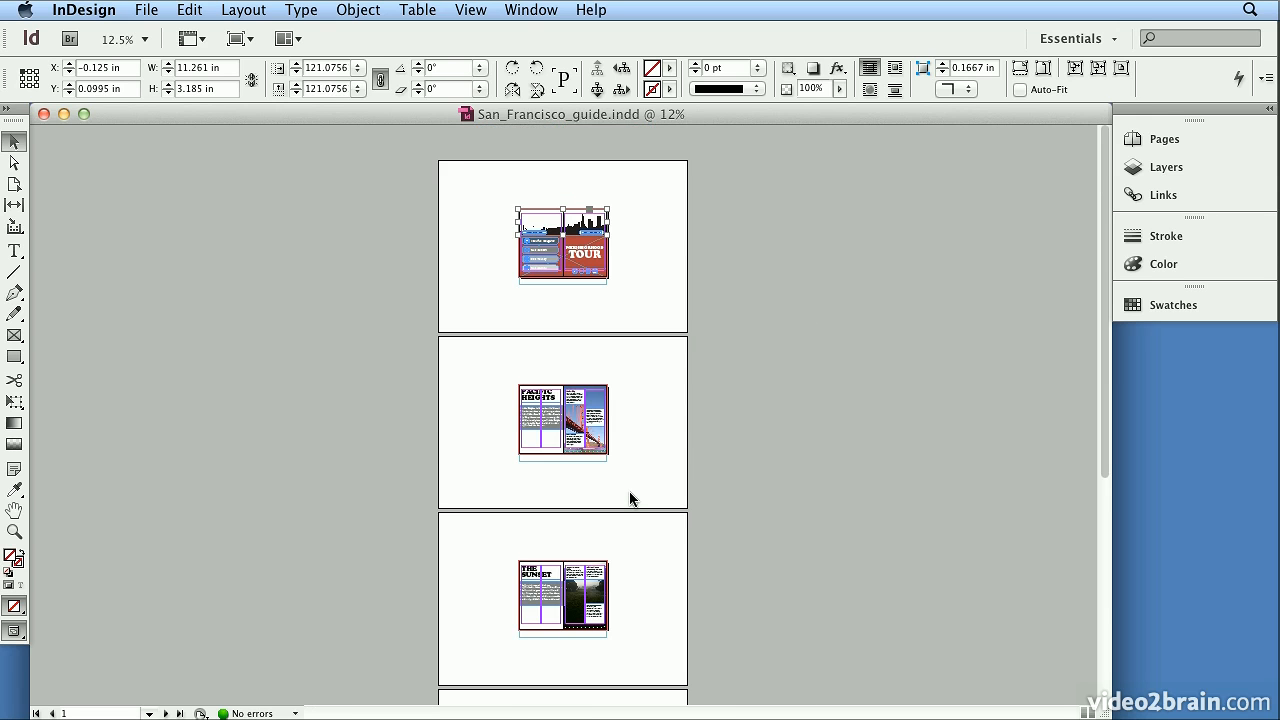
left_click(474, 9)
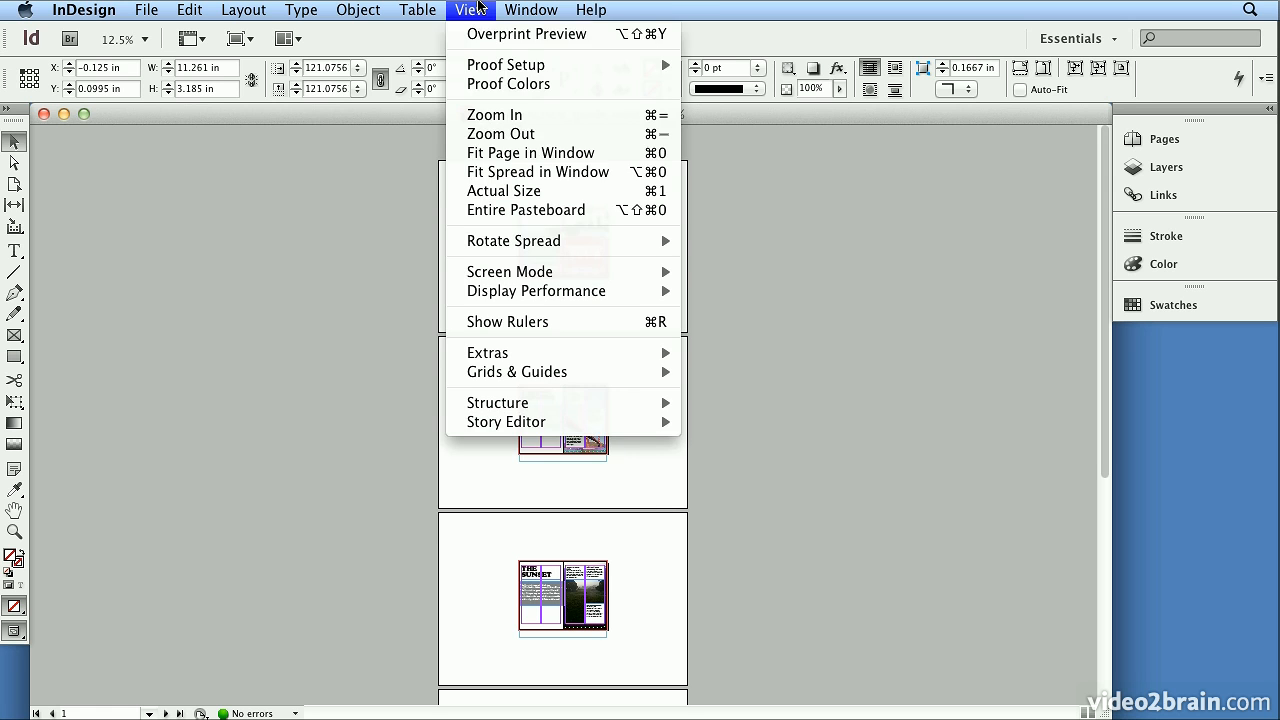
left_click(500, 172)
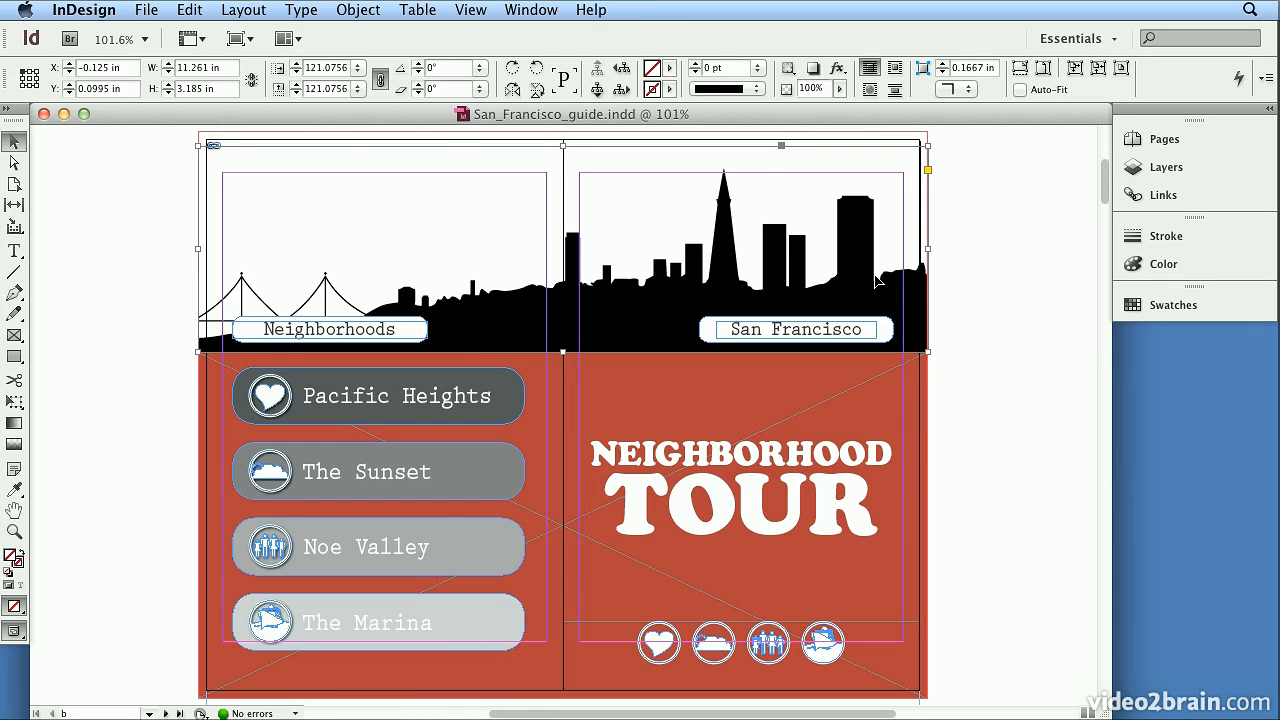
Turn on Dynamic Spelling for the San Francisco guide document
left_click(190, 12)
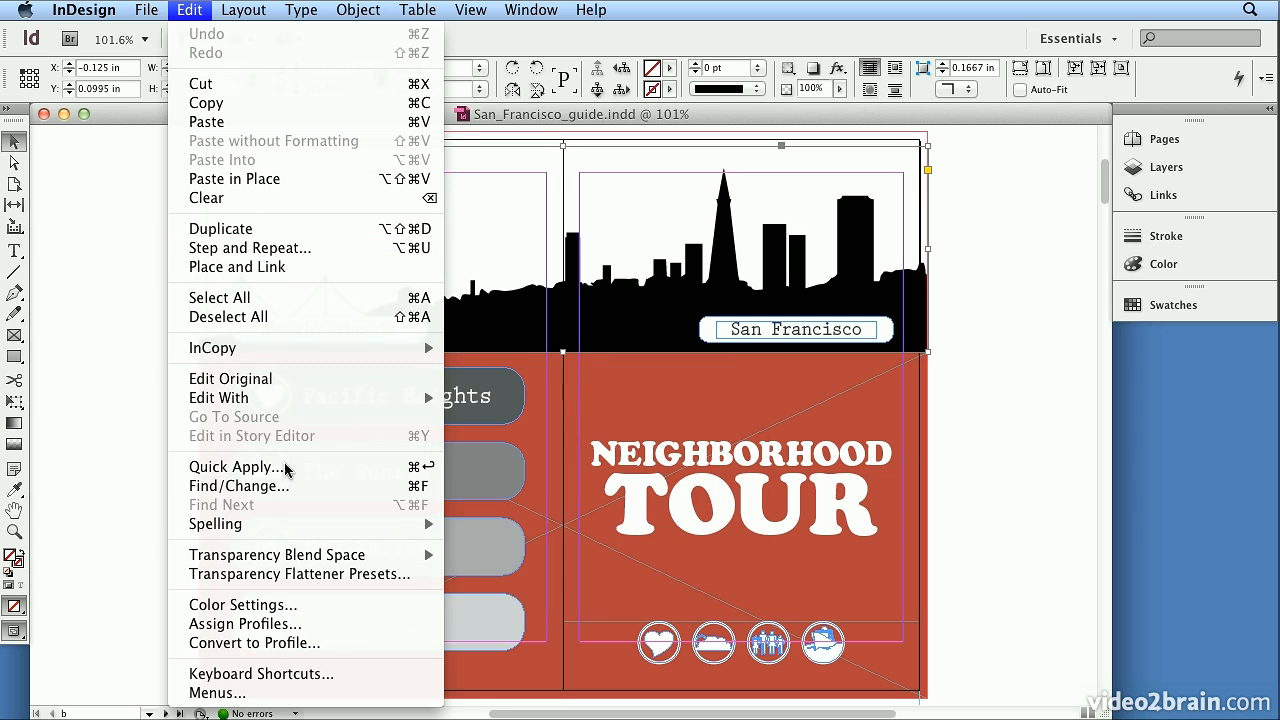
mouse_move(285, 530)
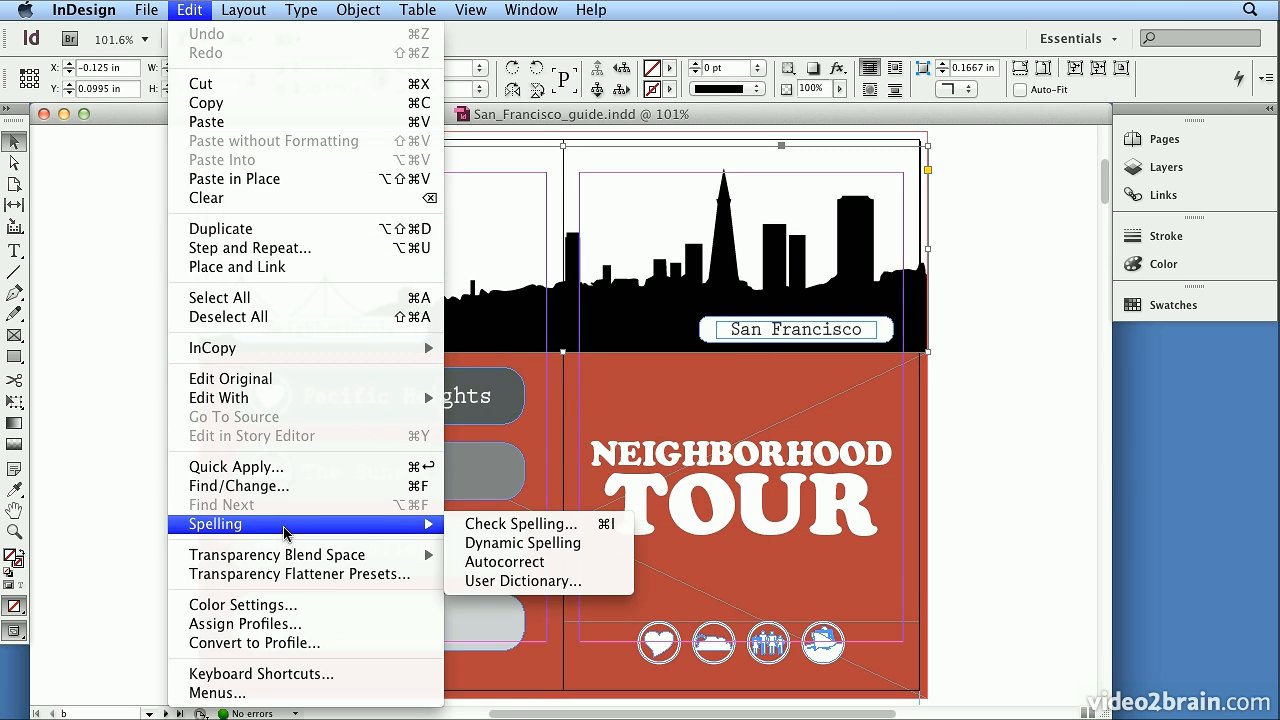
left_click(487, 552)
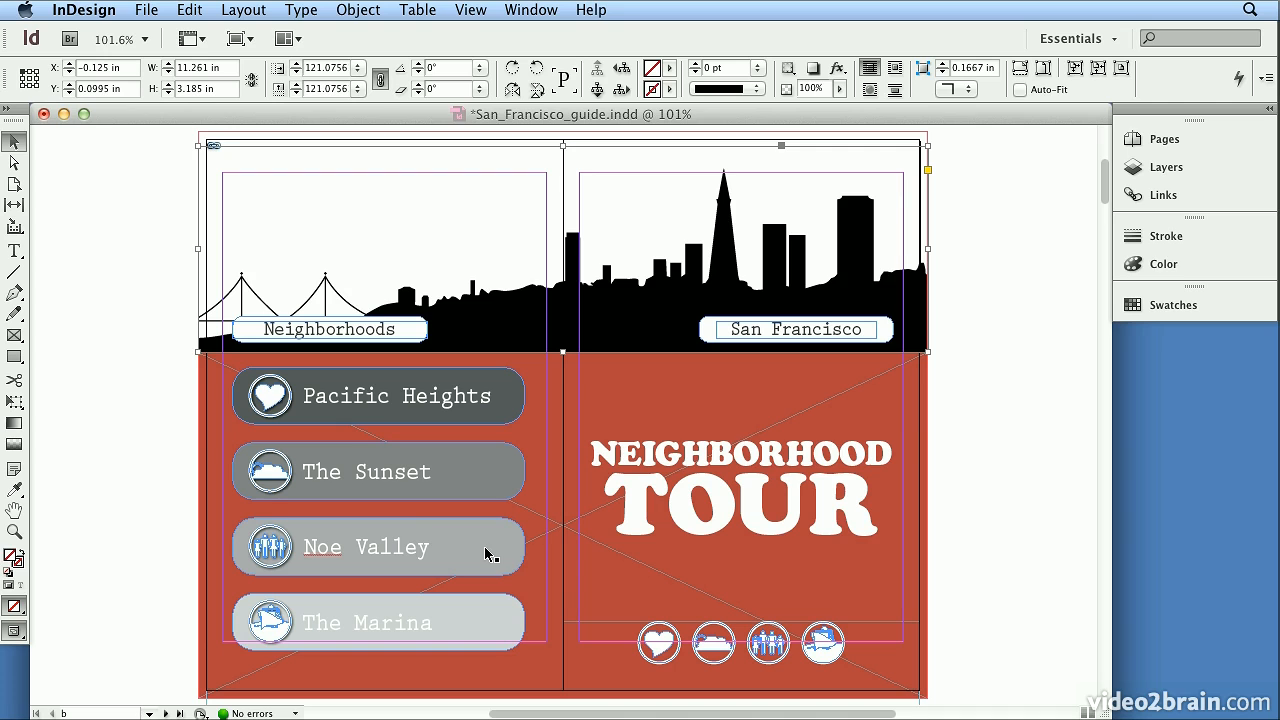
Examine the spelling suggestions for "Noe" on the cover and the marked words on the Pacific Heights and The Sunset spreads
double_click(330, 557)
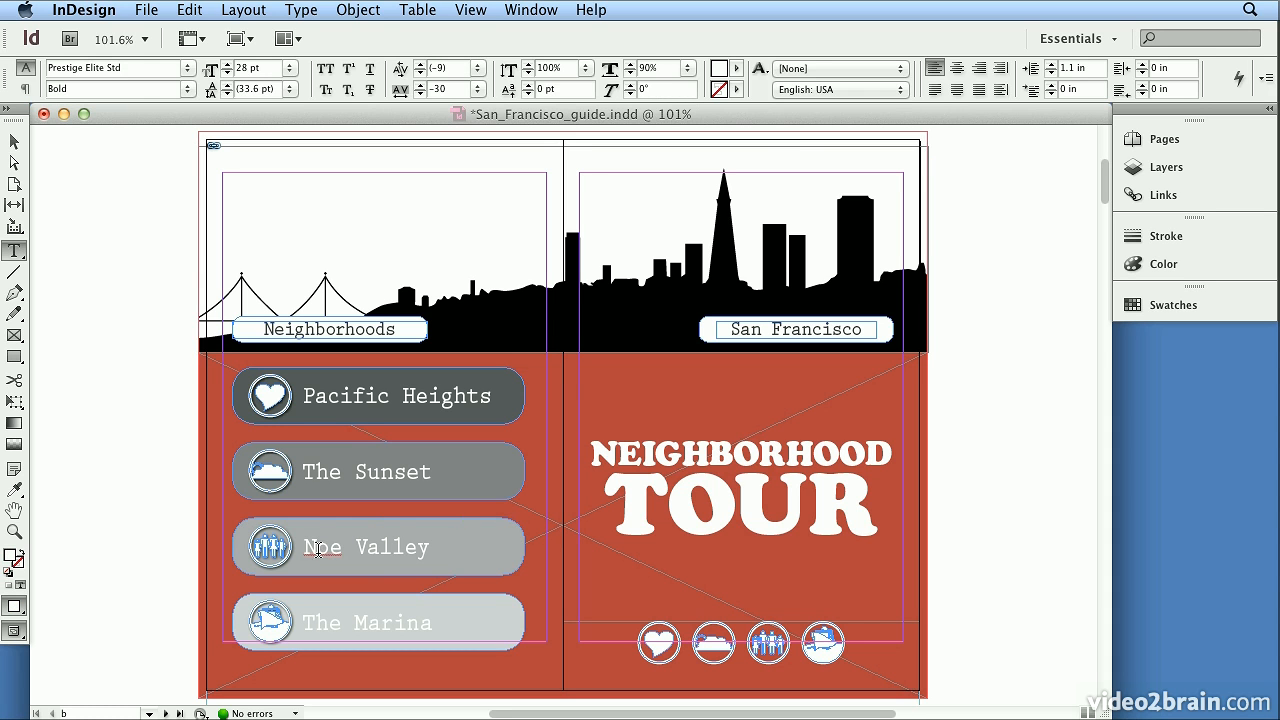
right_click(316, 549)
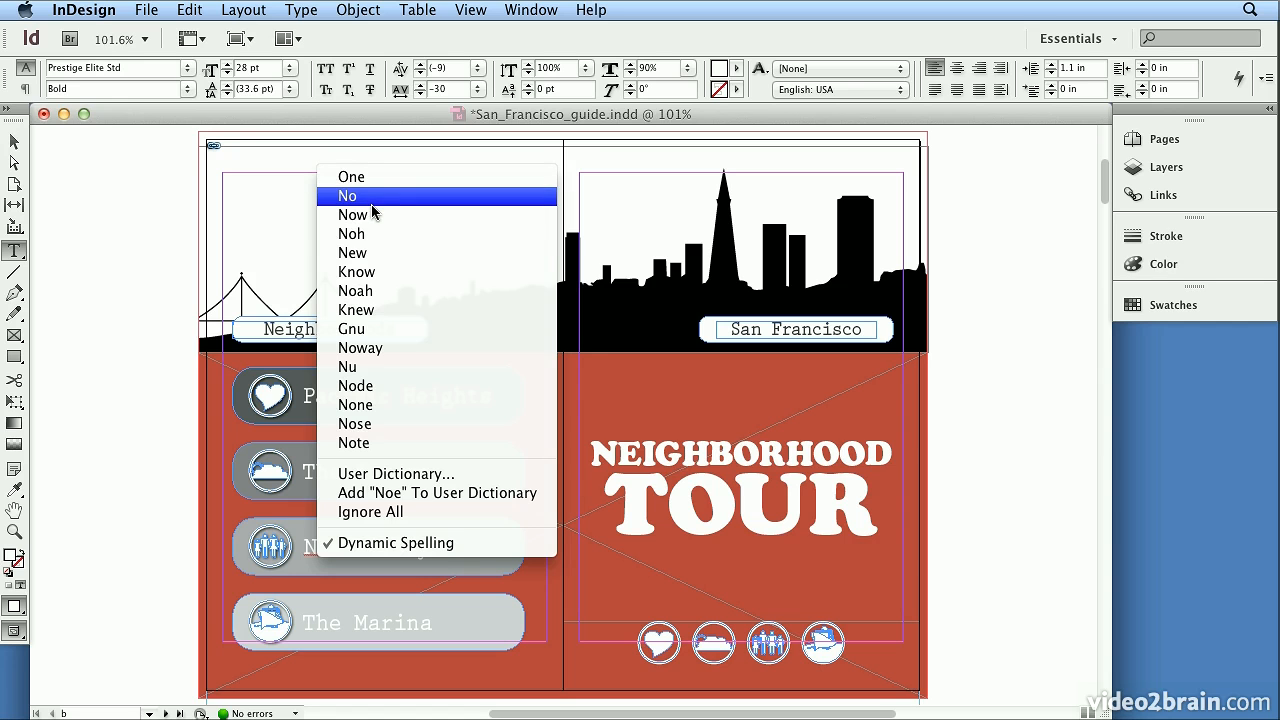
left_click(158, 212)
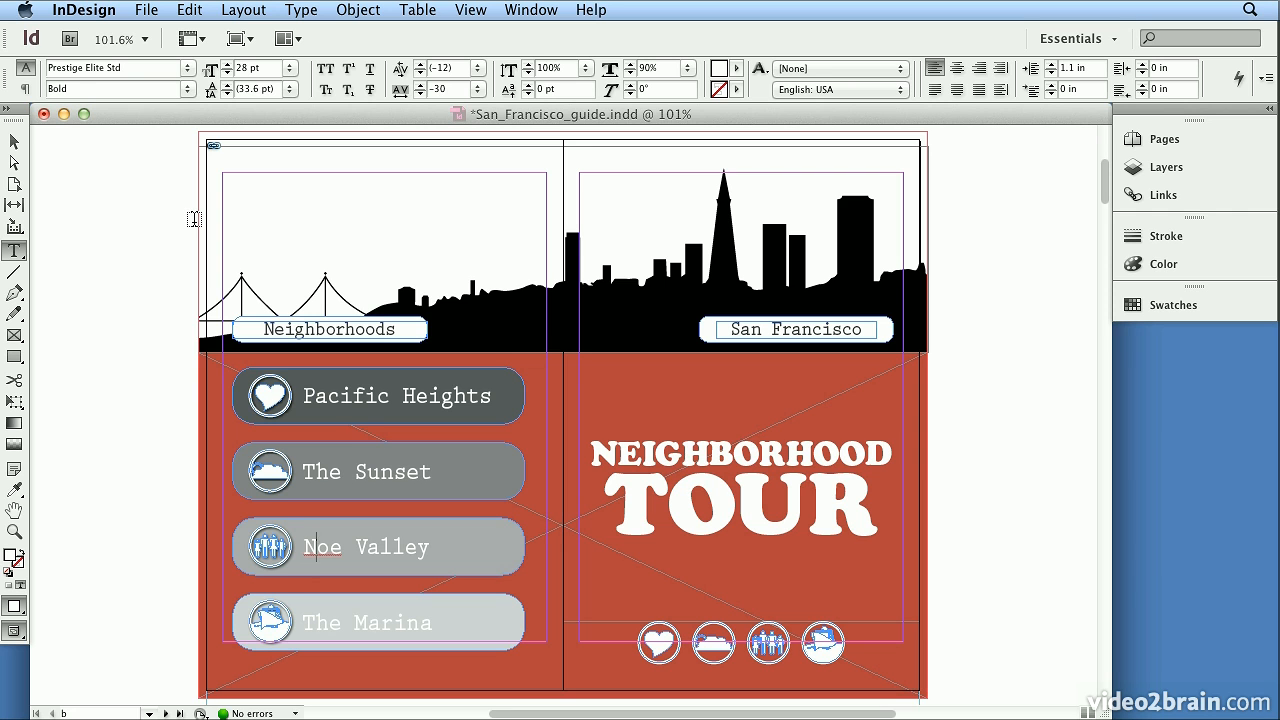
scroll(1041, 554, "down", 10)
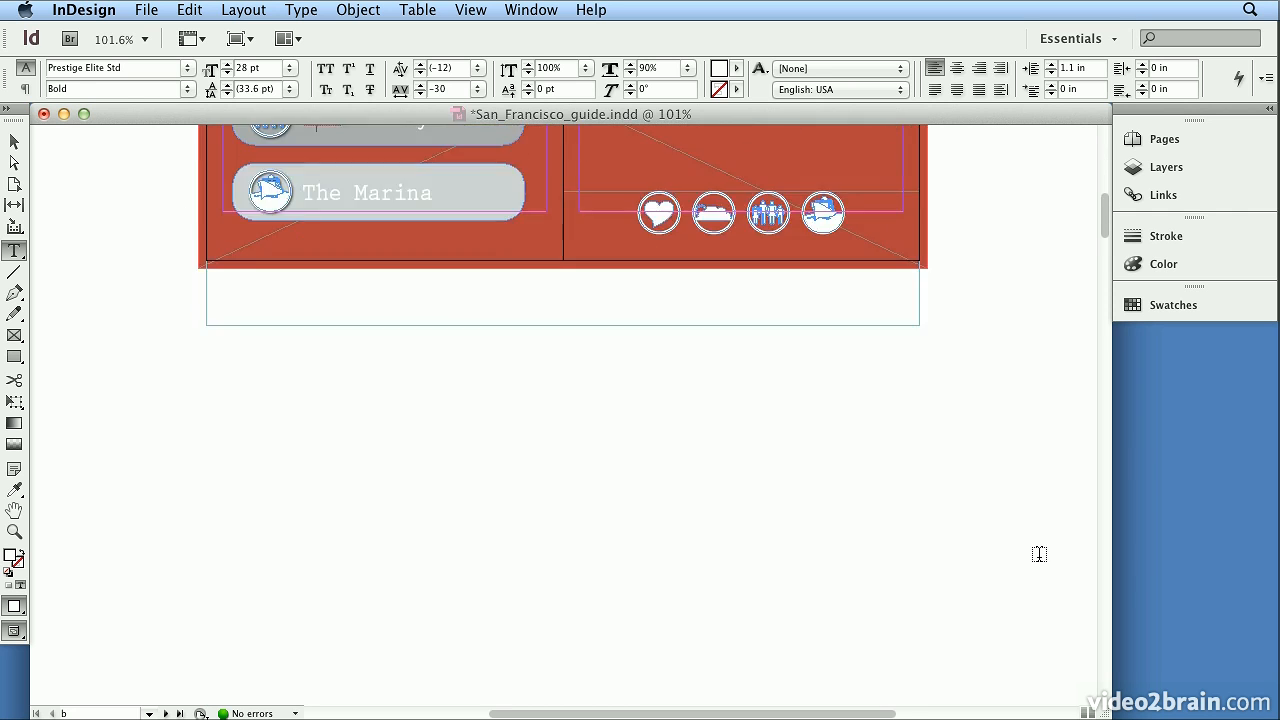
scroll(1039, 554, "down", 15)
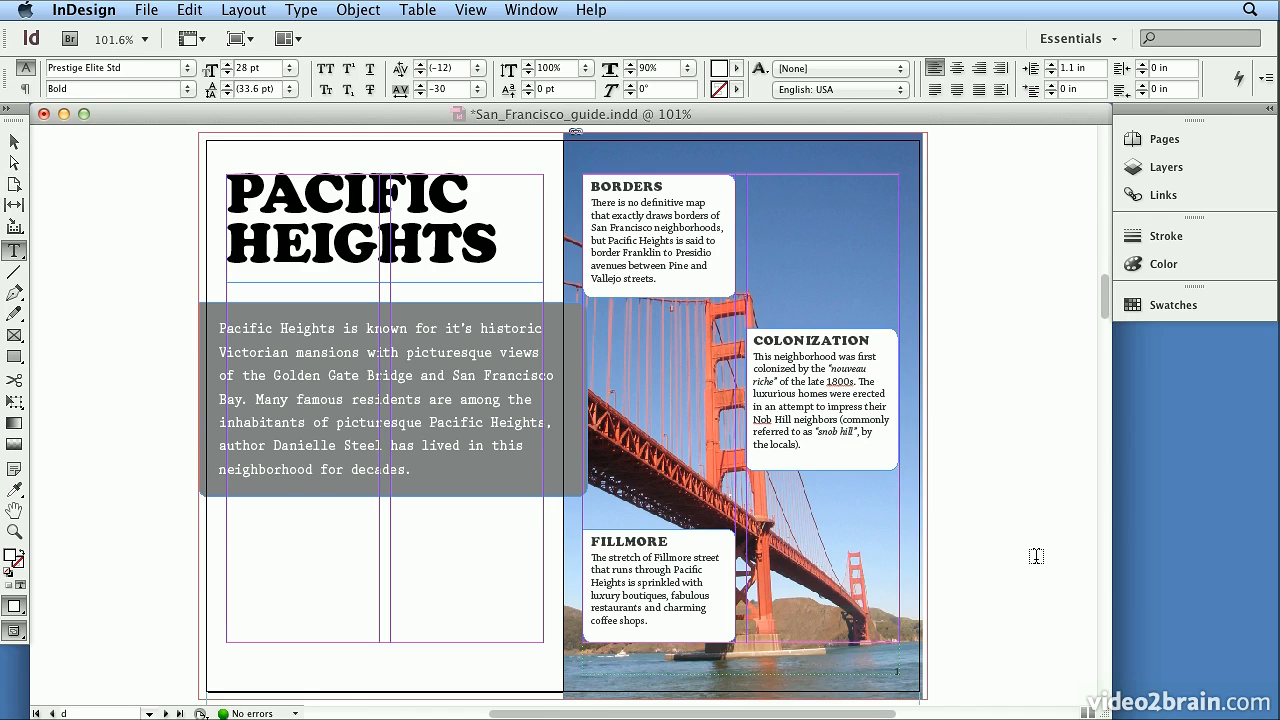
scroll(985, 475, "down", 15)
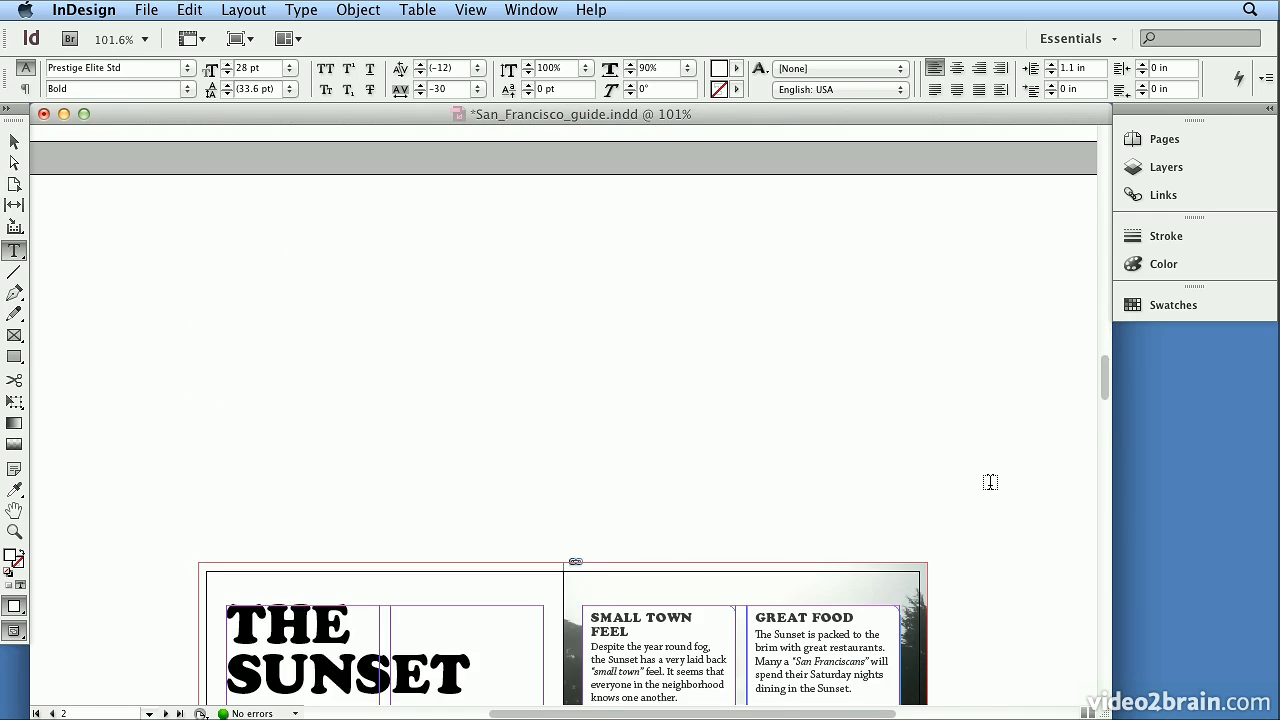
scroll(990, 482, "down", 10)
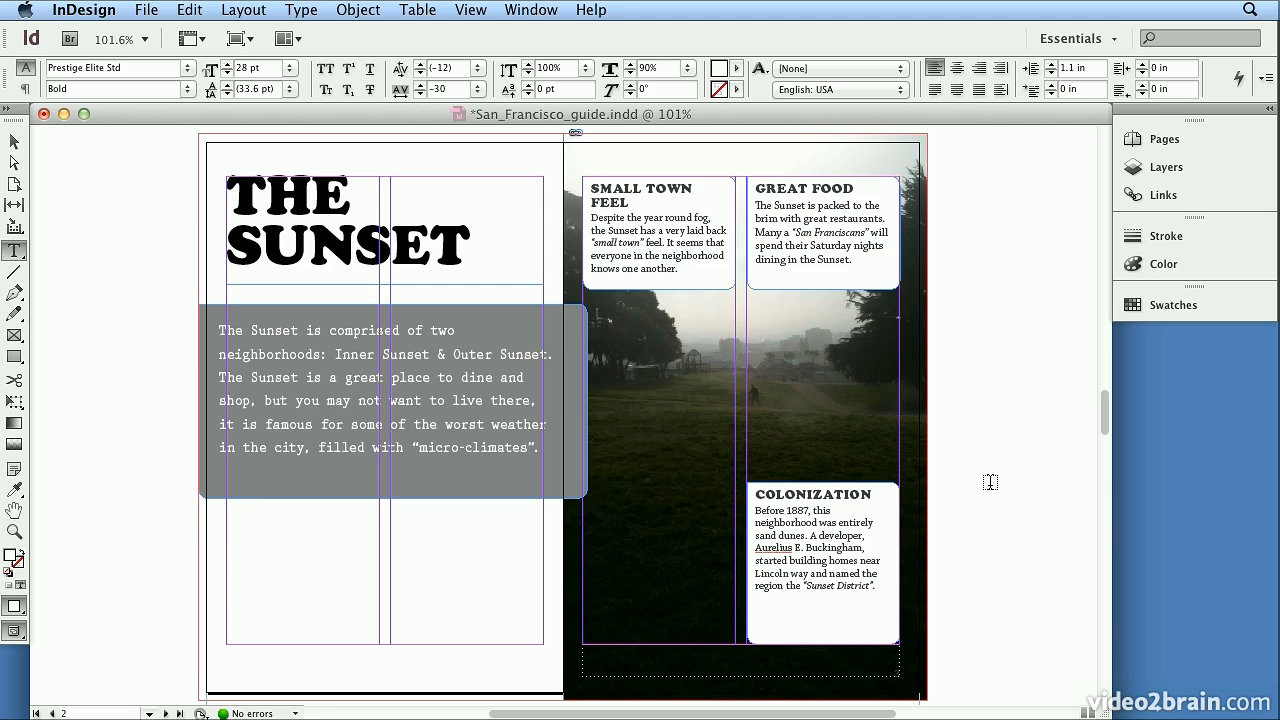
scroll(990, 482, "up", 20)
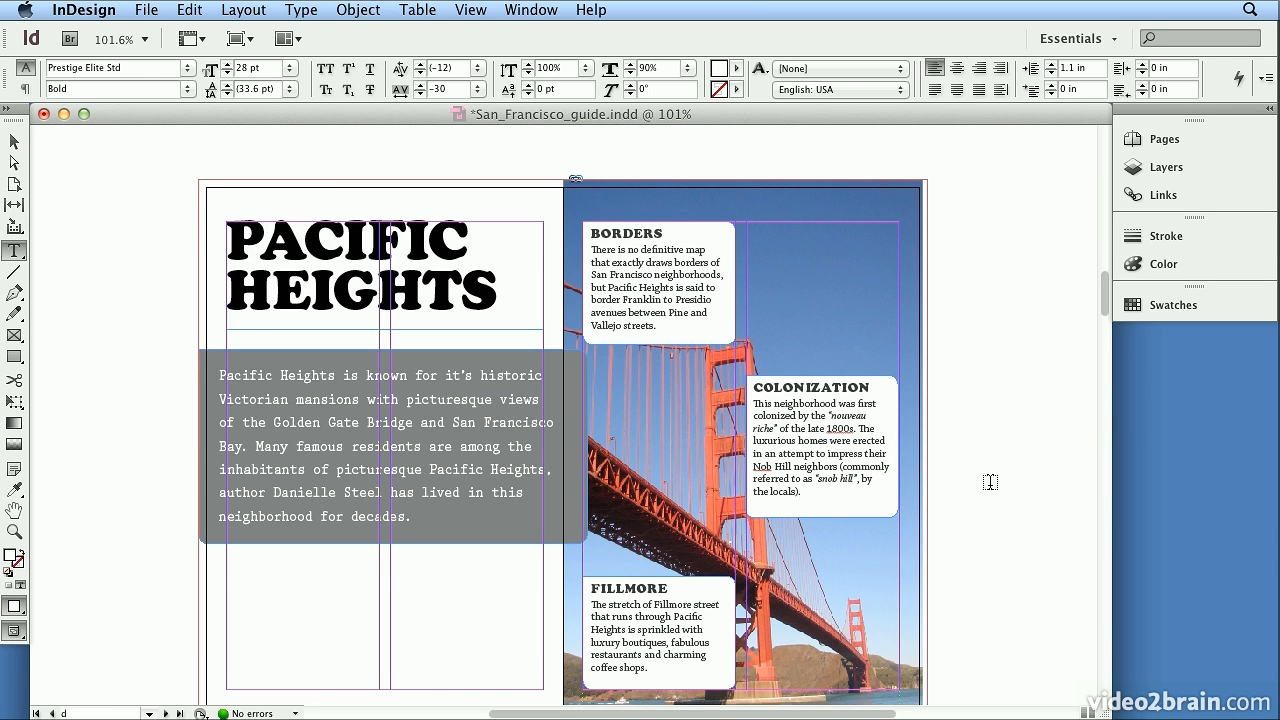
Show the Pages panel and turn on the Application Frame
left_click(1164, 140)
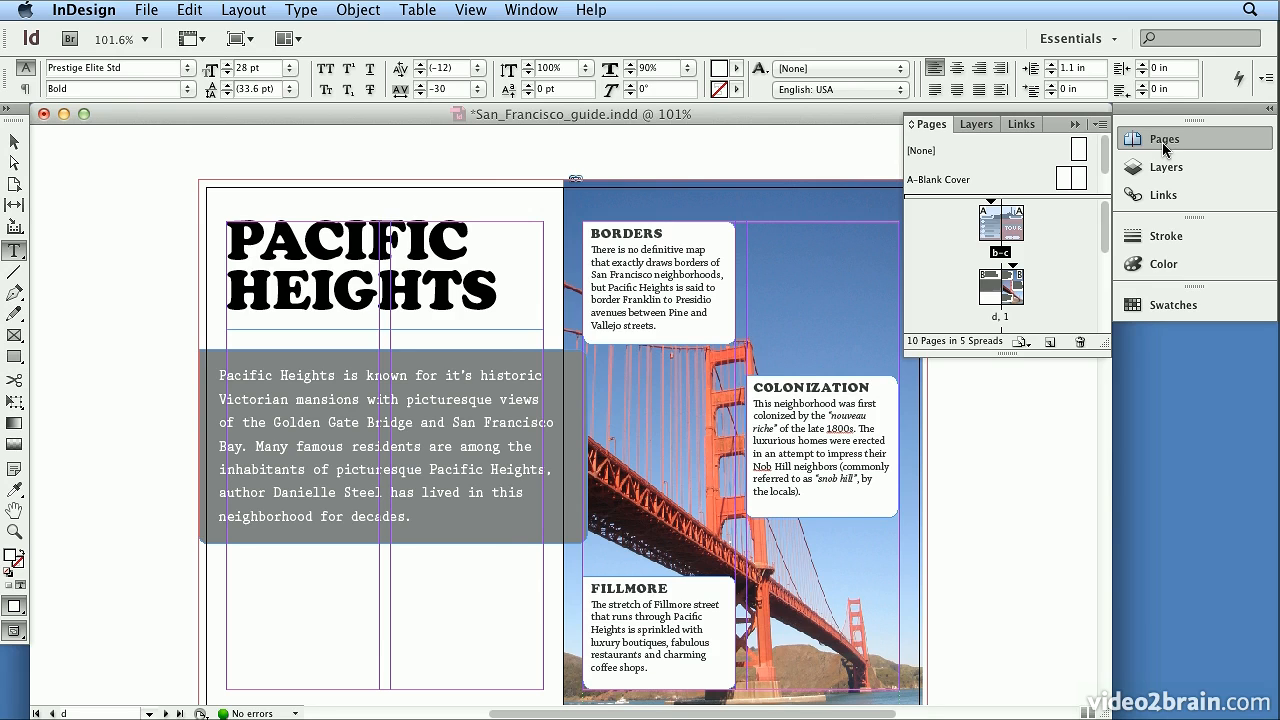
left_click(530, 10)
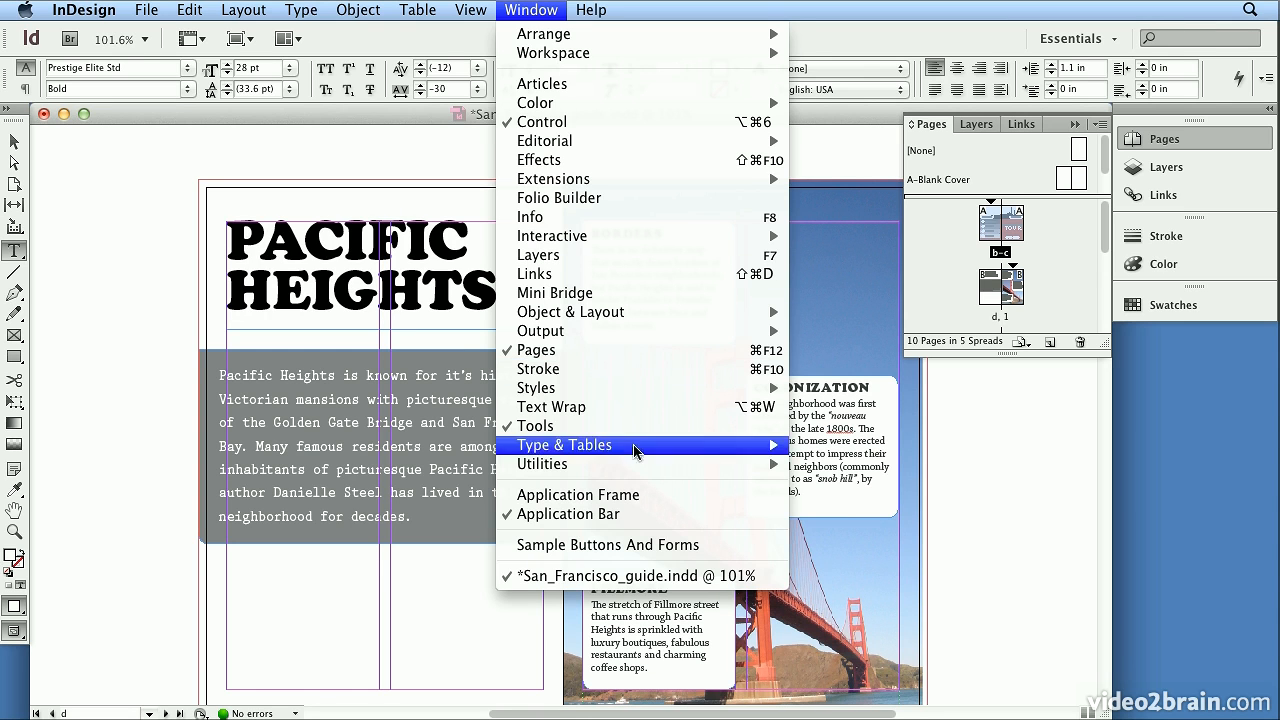
left_click(640, 497)
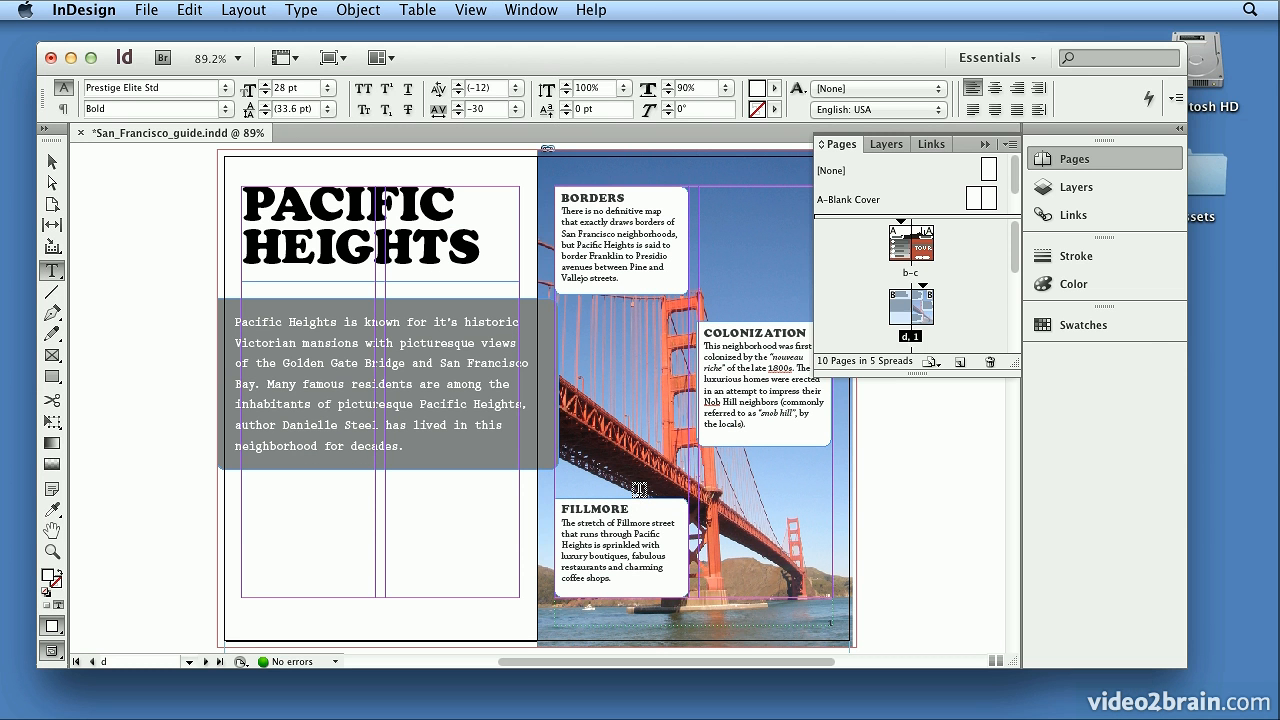
Switch to the desktop and back to InDesign, and maximize the application frame to fill the screen
left_click(1238, 522)
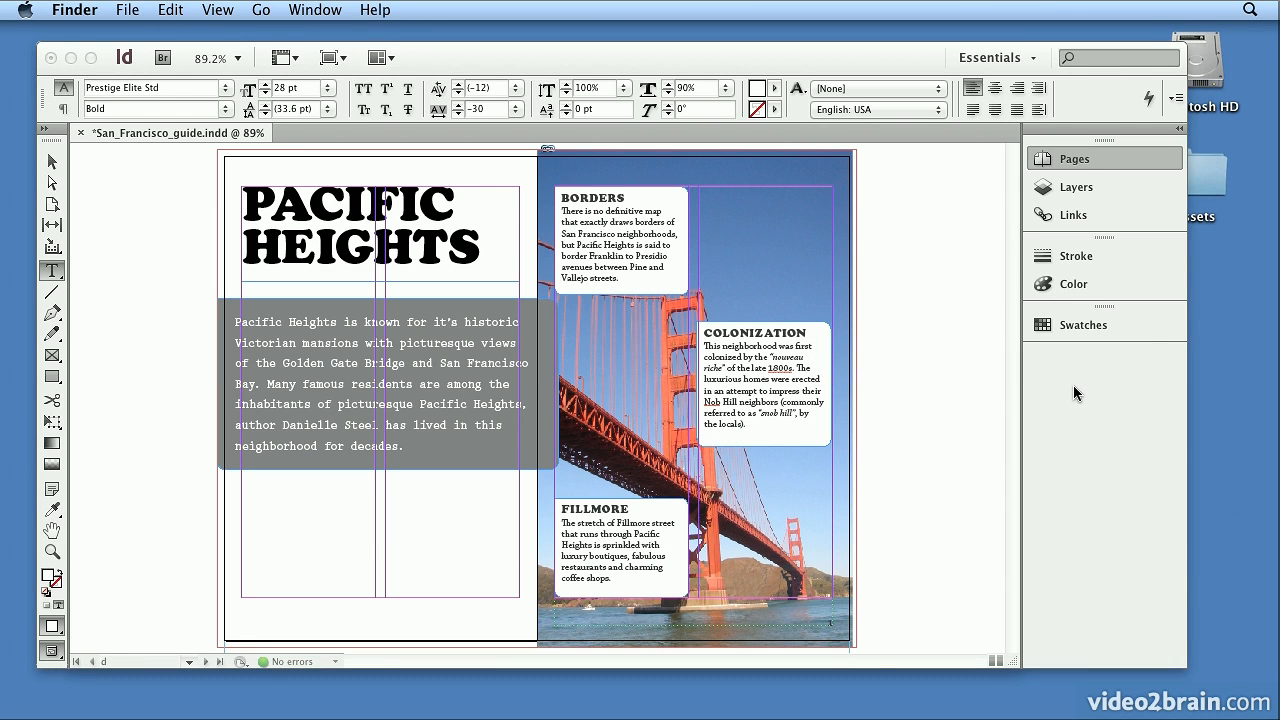
left_click(1037, 386)
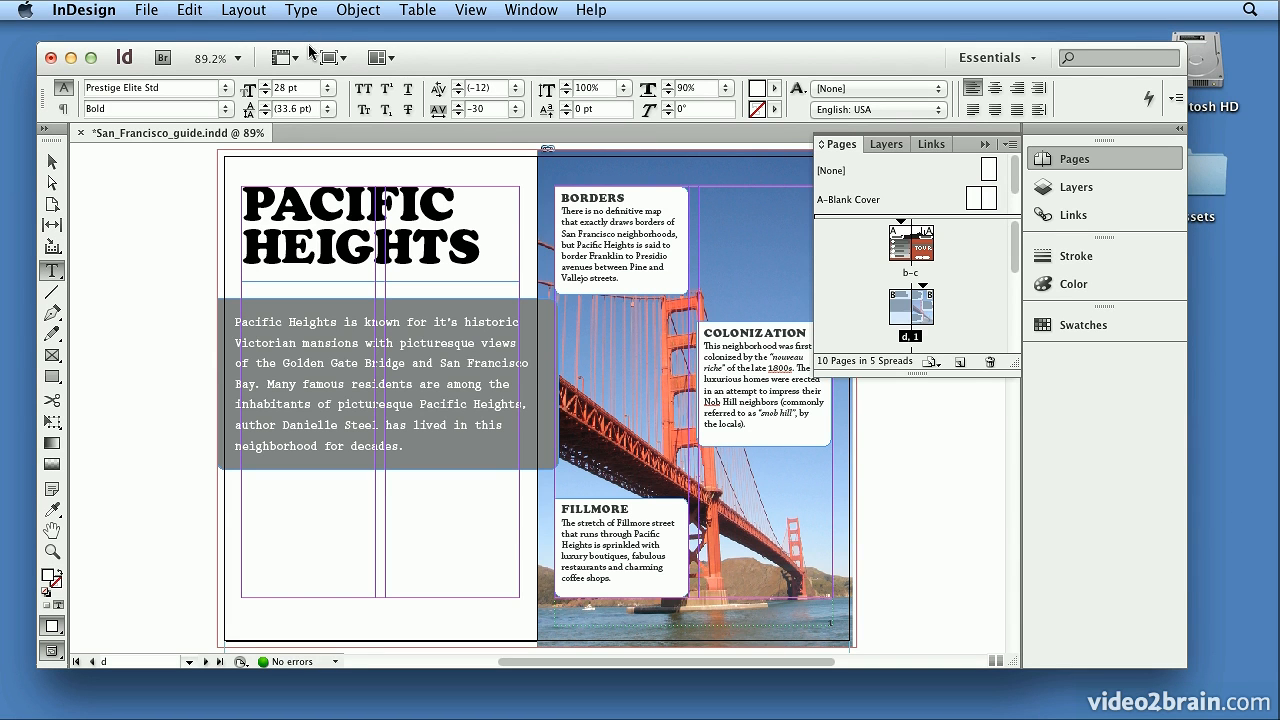
left_click(91, 58)
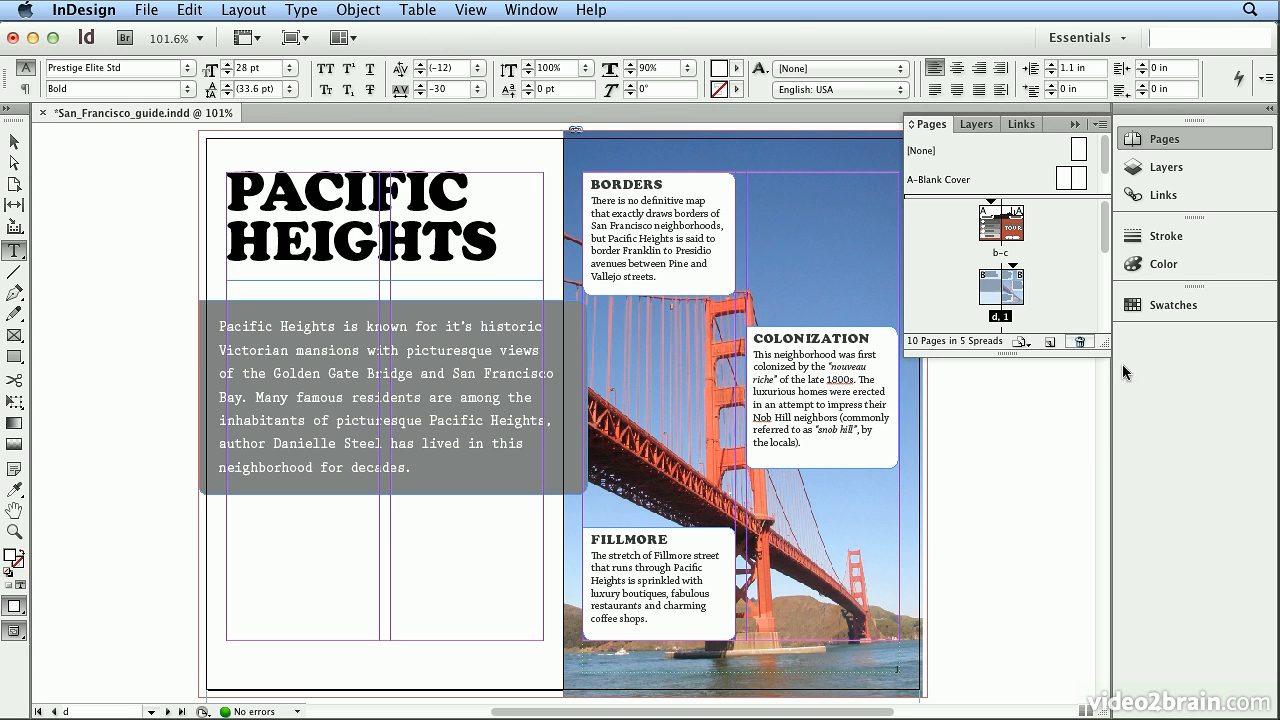
Lengthen the Pages panel, set it to view pages horizontally, and narrow it to the width of one spread thumbnail
left_click_drag(1101, 342, 1068, 656)
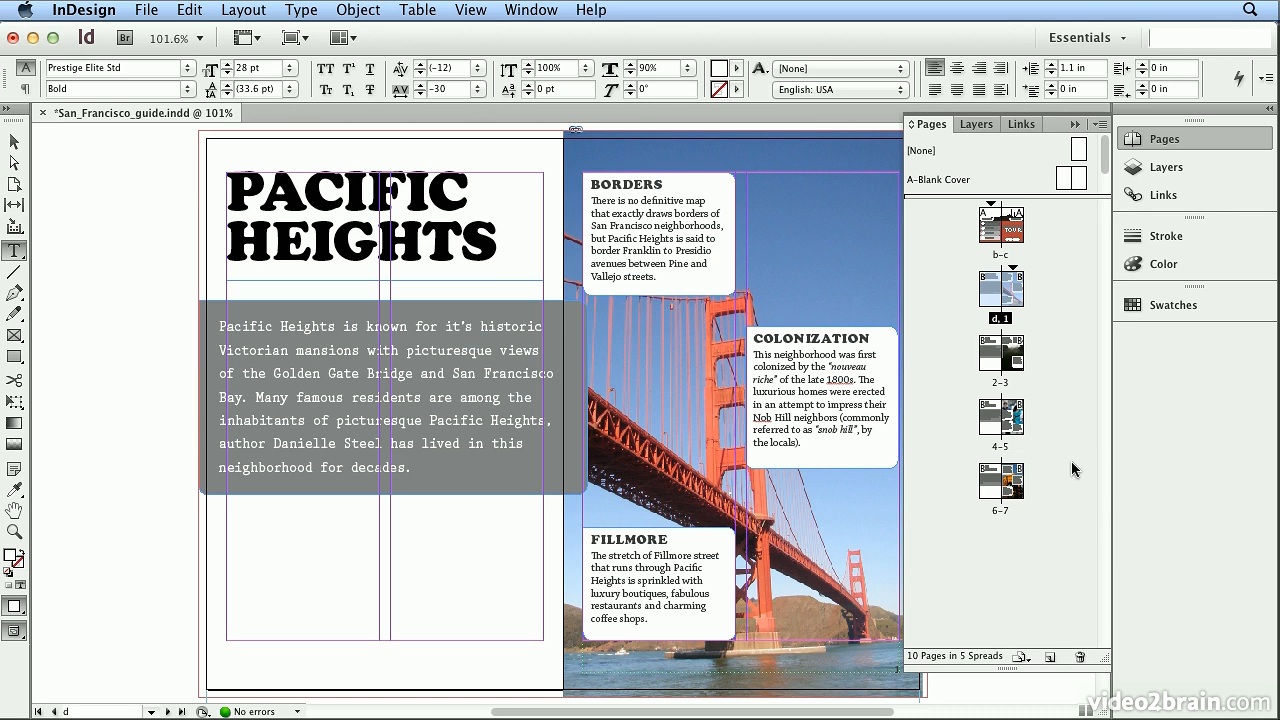
left_click(1104, 125)
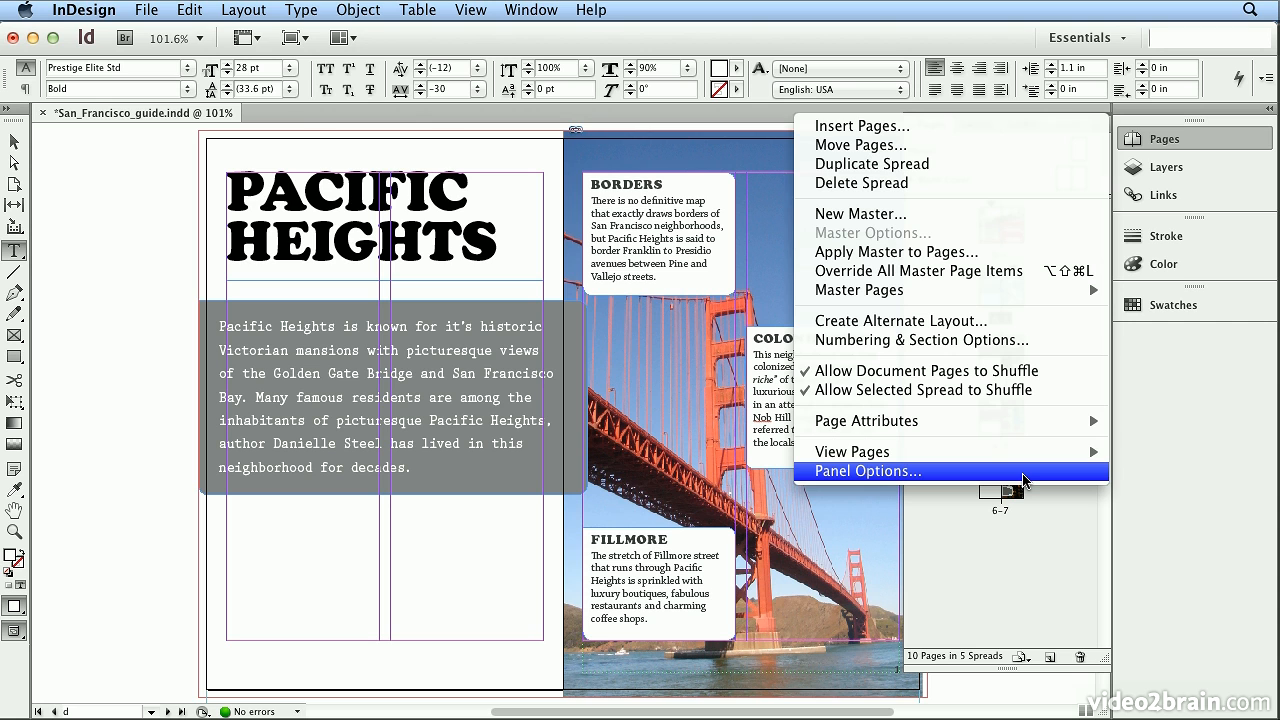
mouse_move(1024, 461)
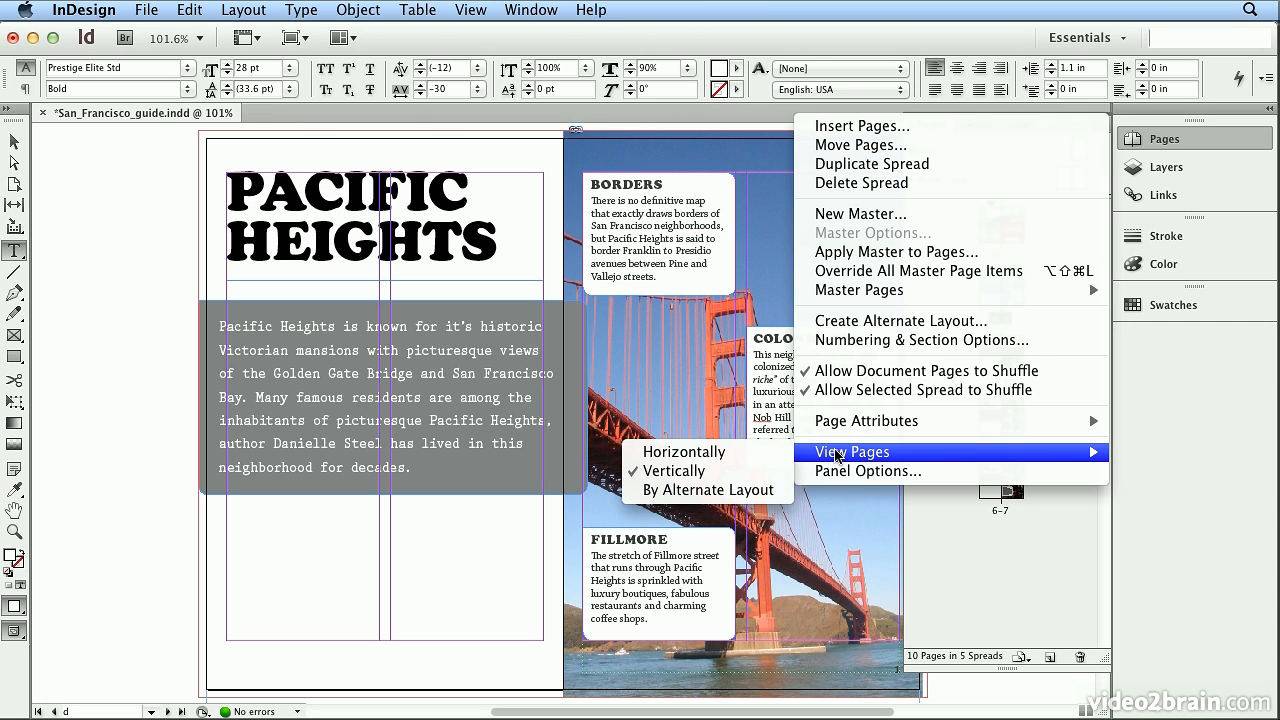
left_click(759, 455)
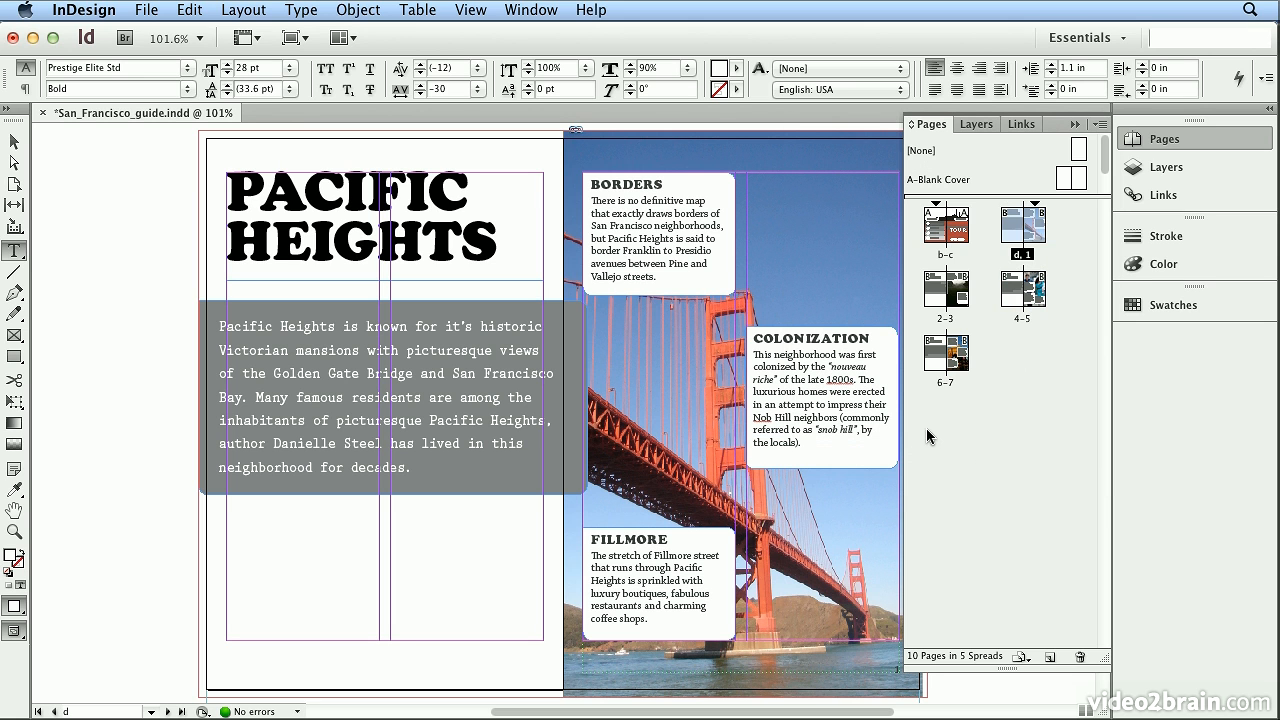
left_click_drag(903, 434, 1011, 450)
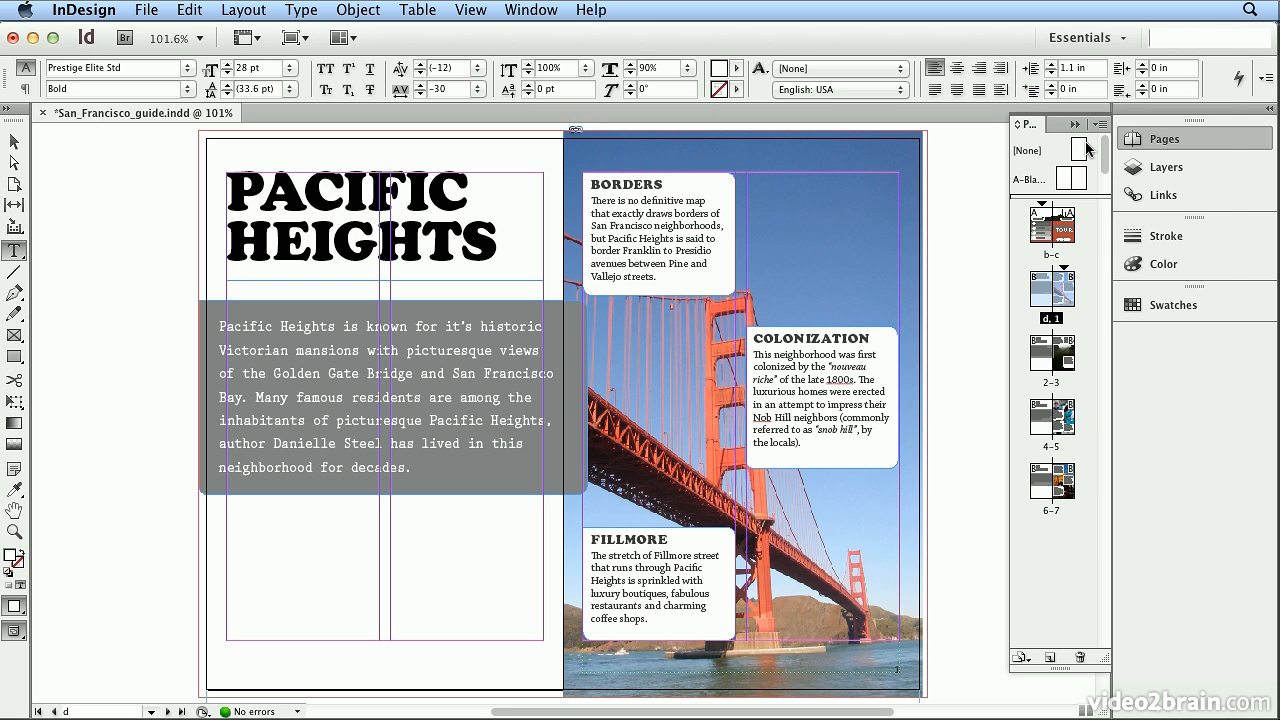
Switch to the Typography workspace and widen its Pages panel to about twice its width
left_click(1069, 37)
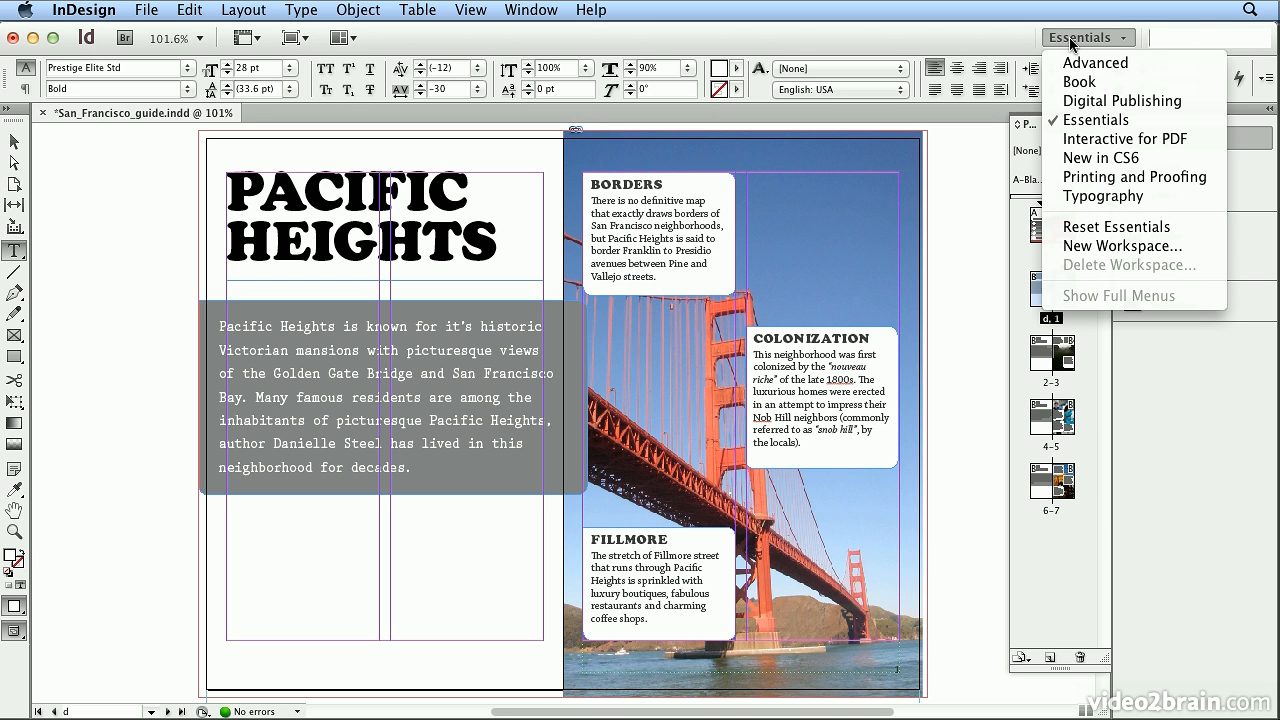
left_click(1086, 203)
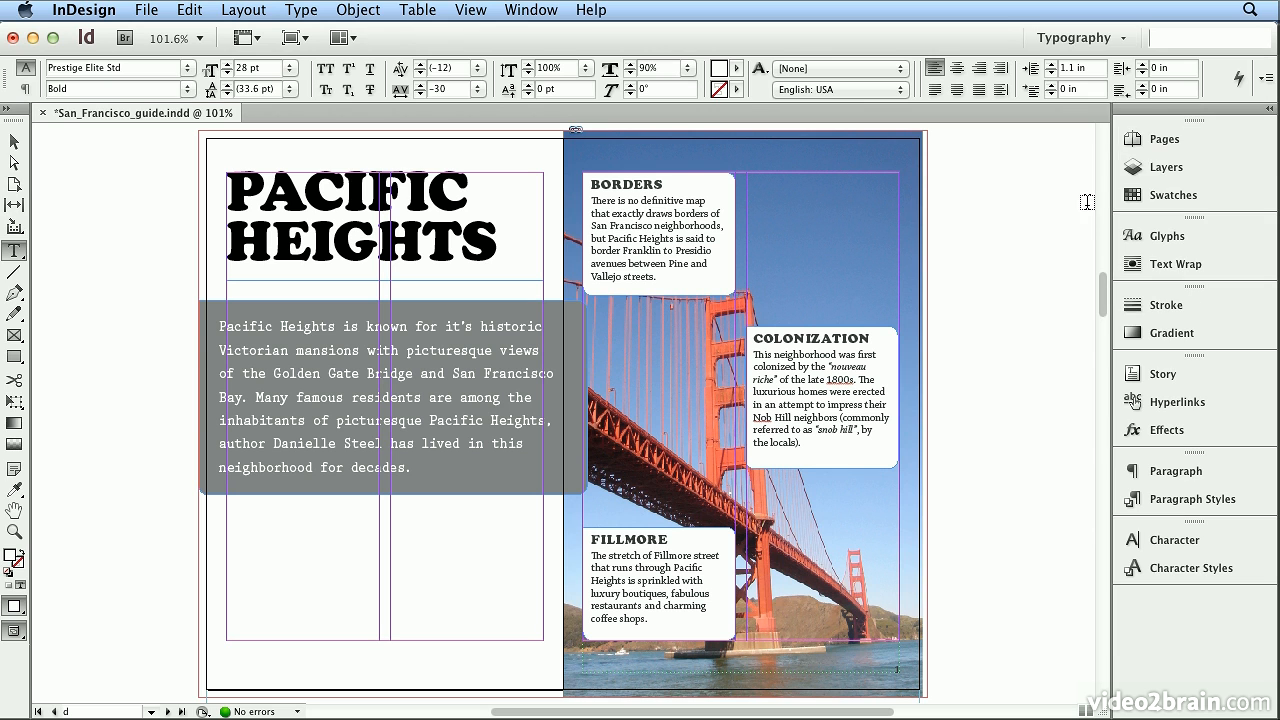
left_click(1146, 143)
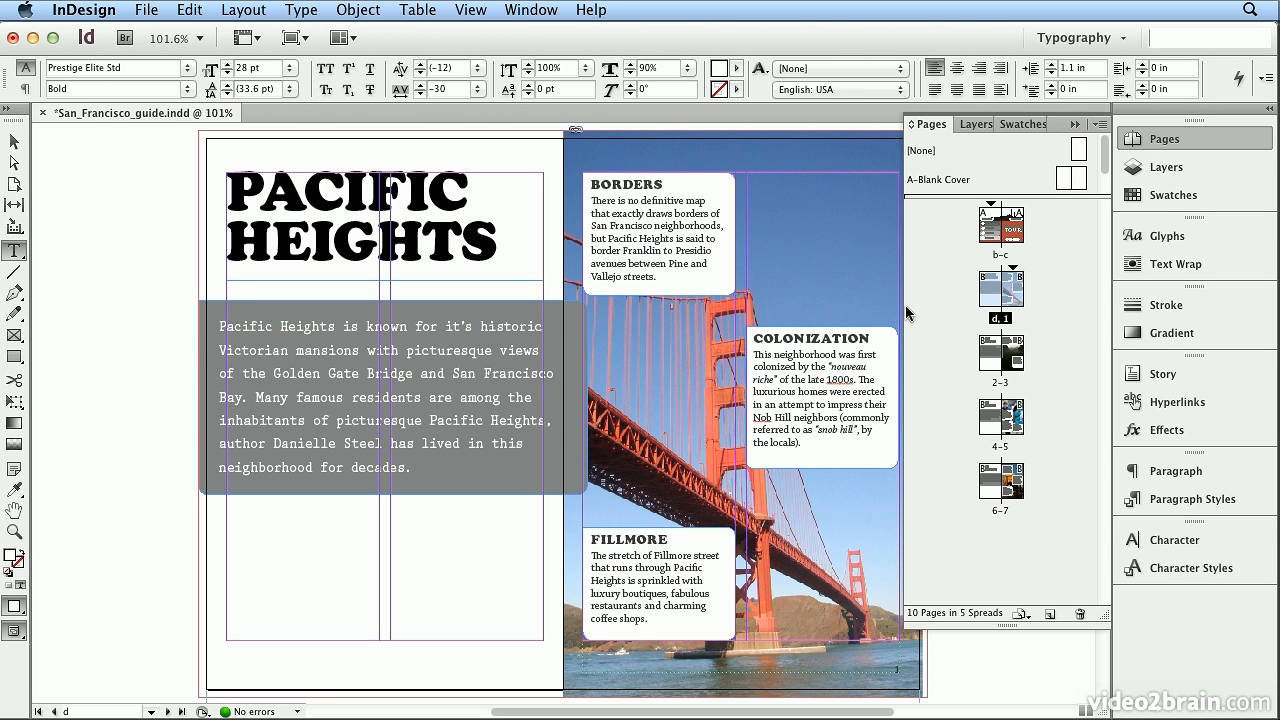
left_click_drag(902, 304, 737, 286)
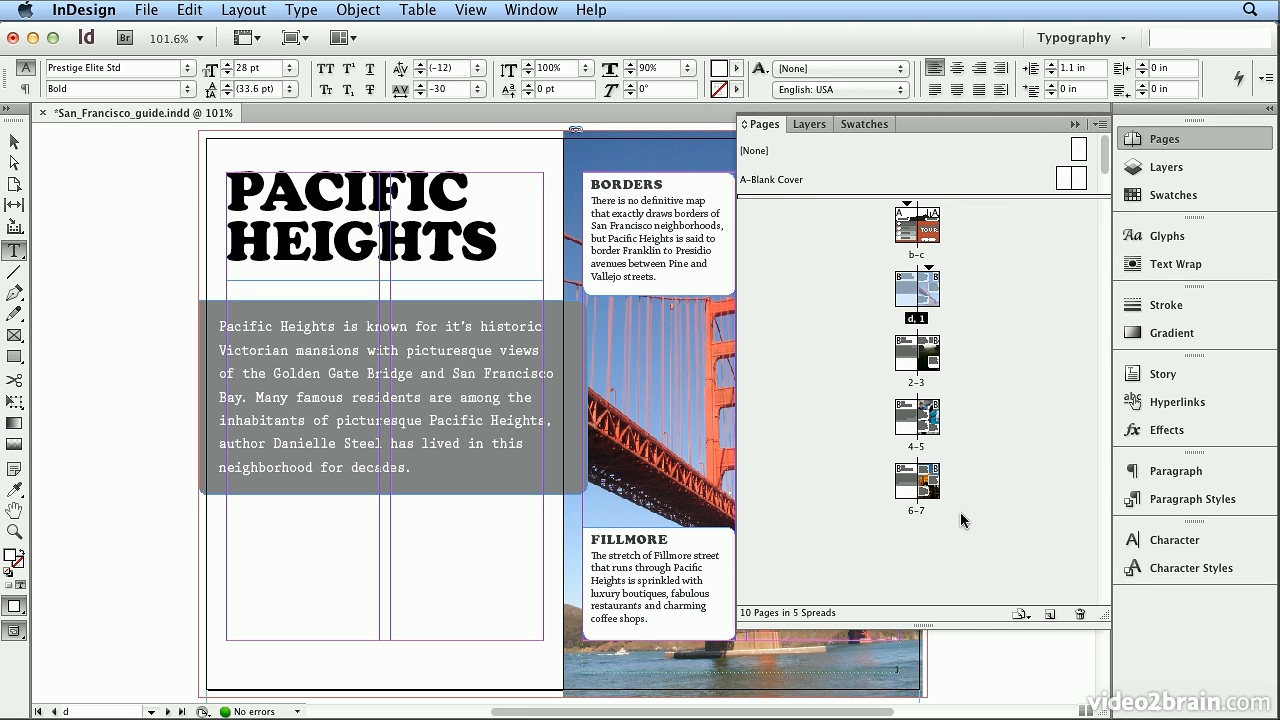
Set the Pages panel in the Typography workspace to view pages horizontally
left_click(1100, 124)
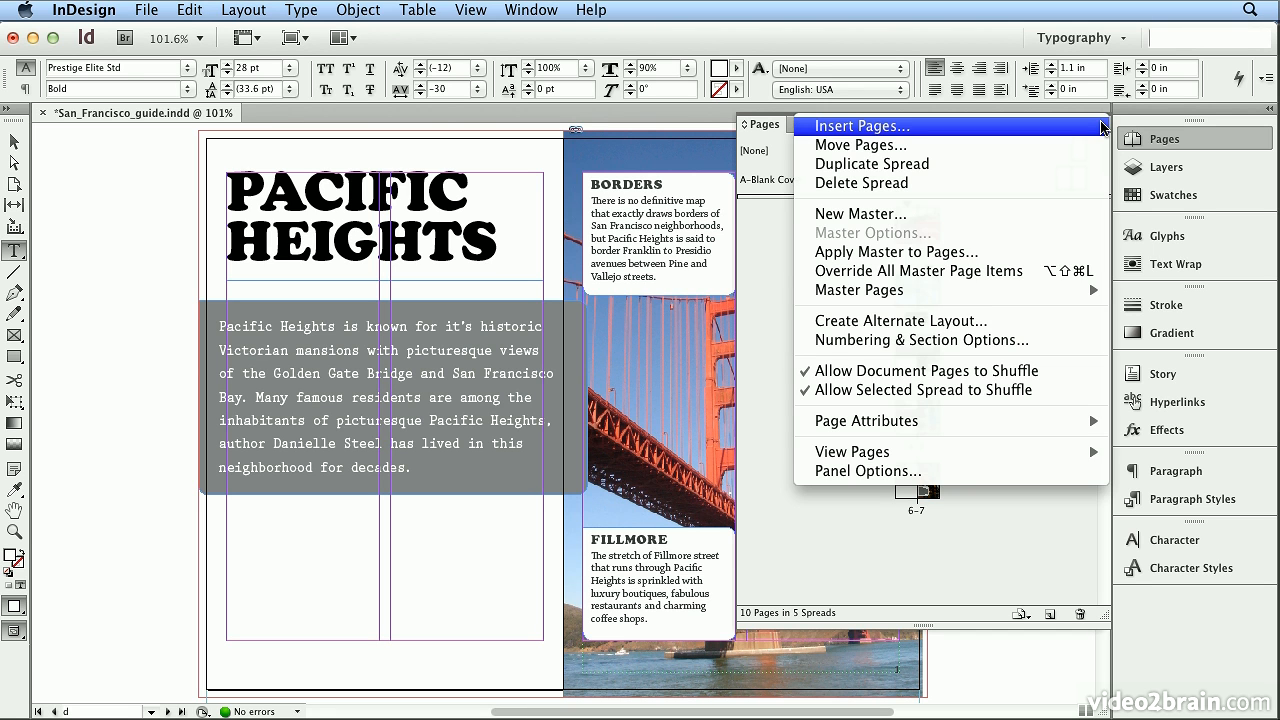
mouse_move(1022, 452)
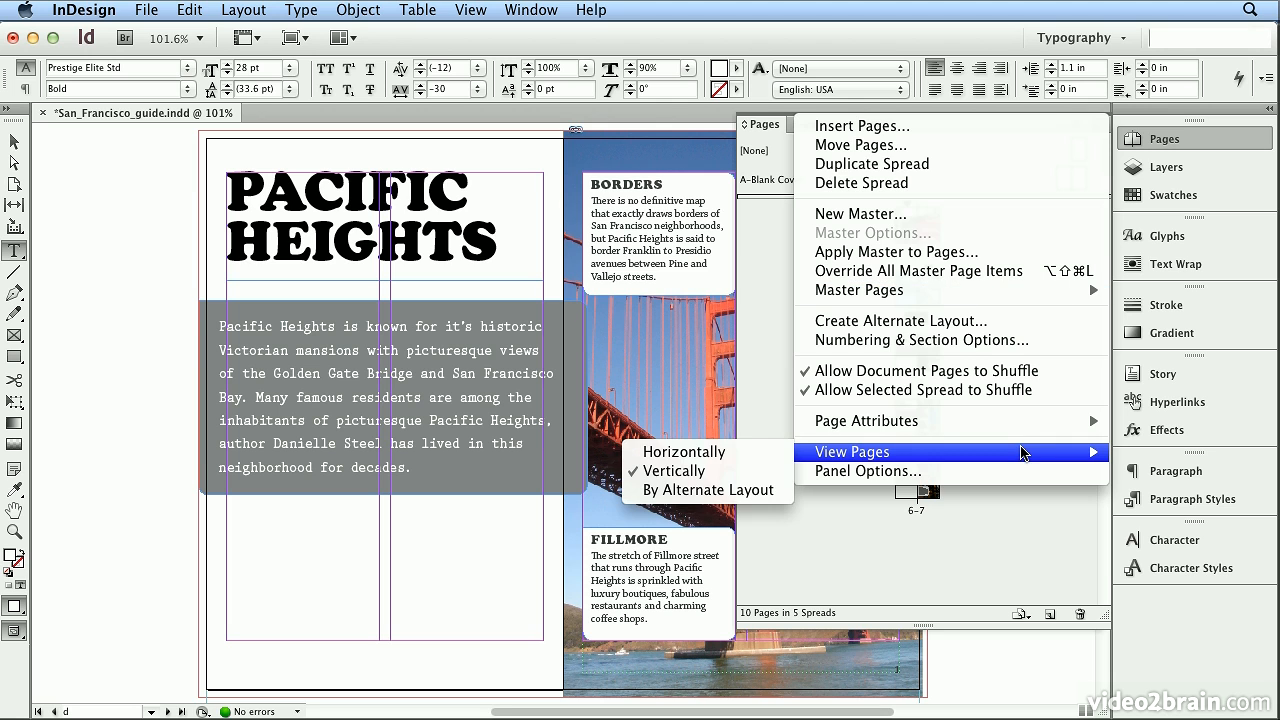
left_click(760, 455)
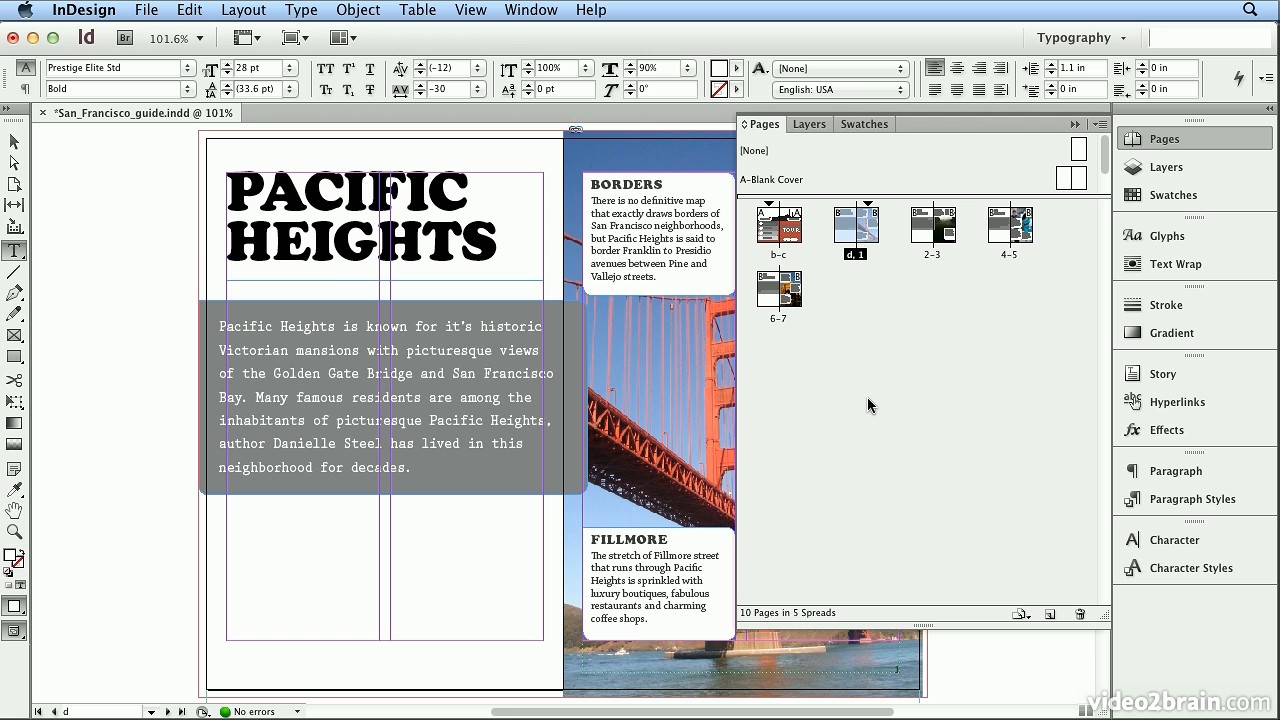
Create a new 20-page Letter-size print document with facing pages turned off
left_click(146, 10)
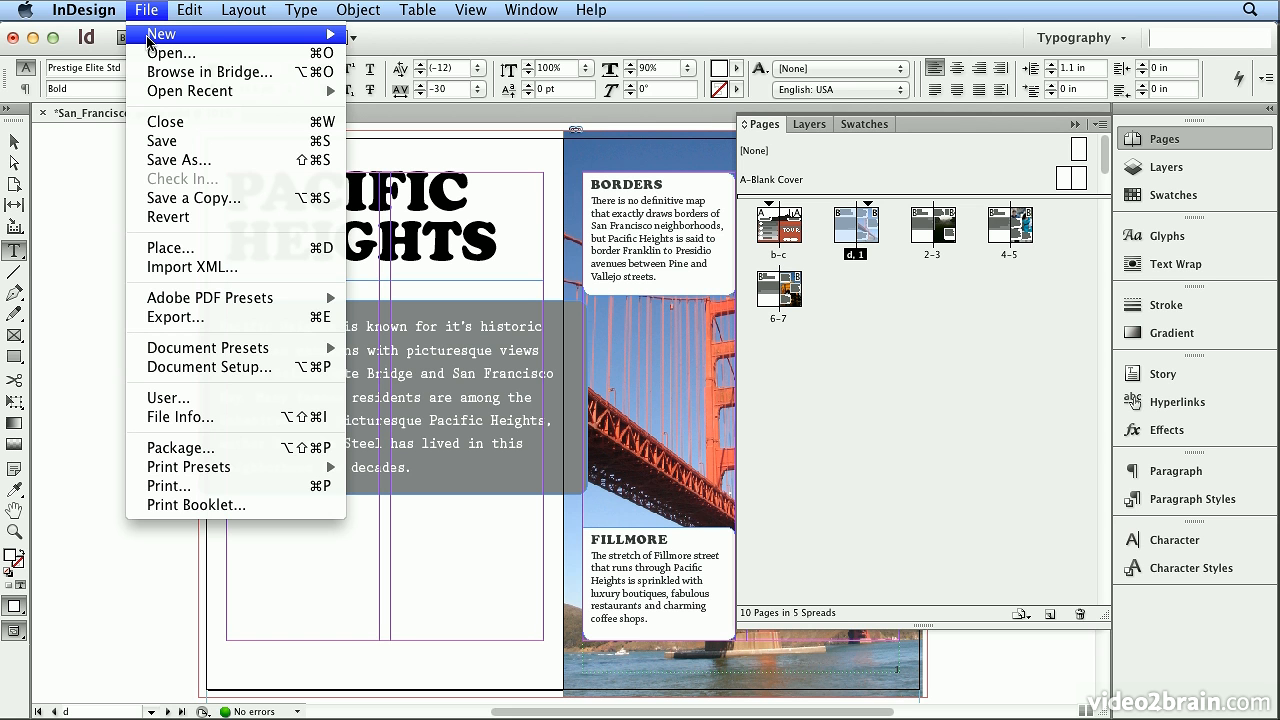
mouse_move(147, 40)
left_click(426, 39)
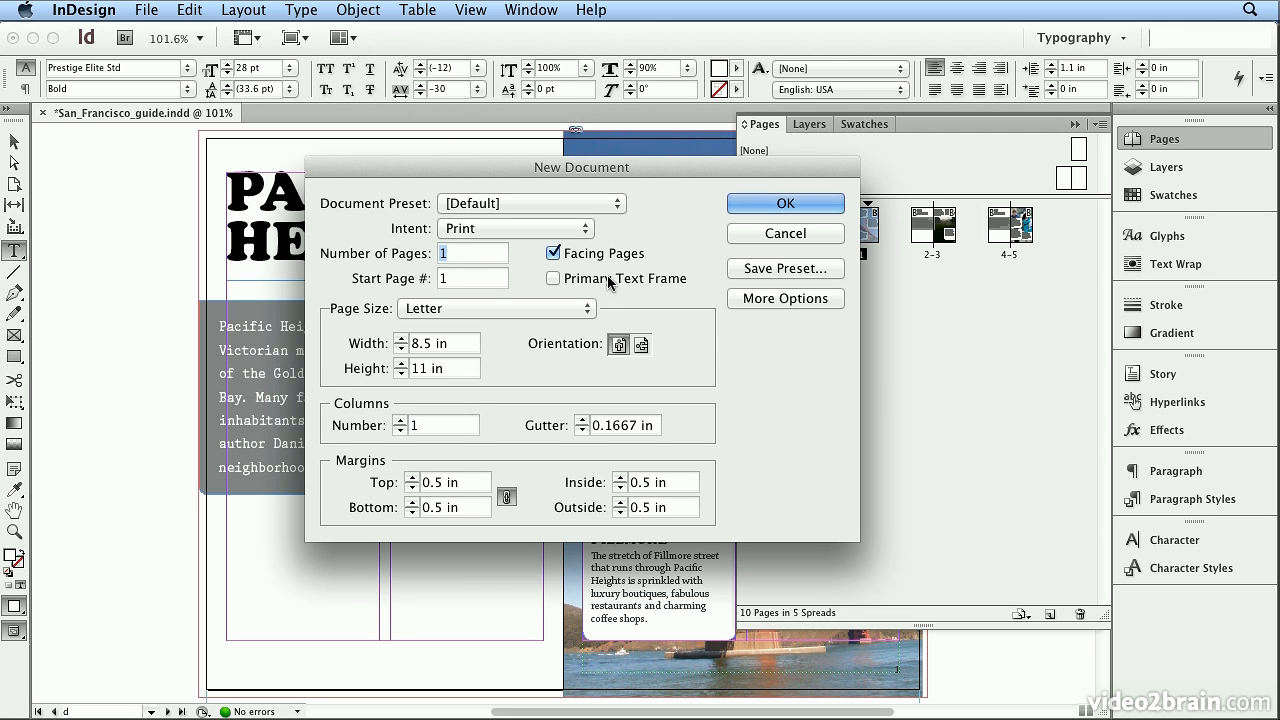
left_click(610, 256)
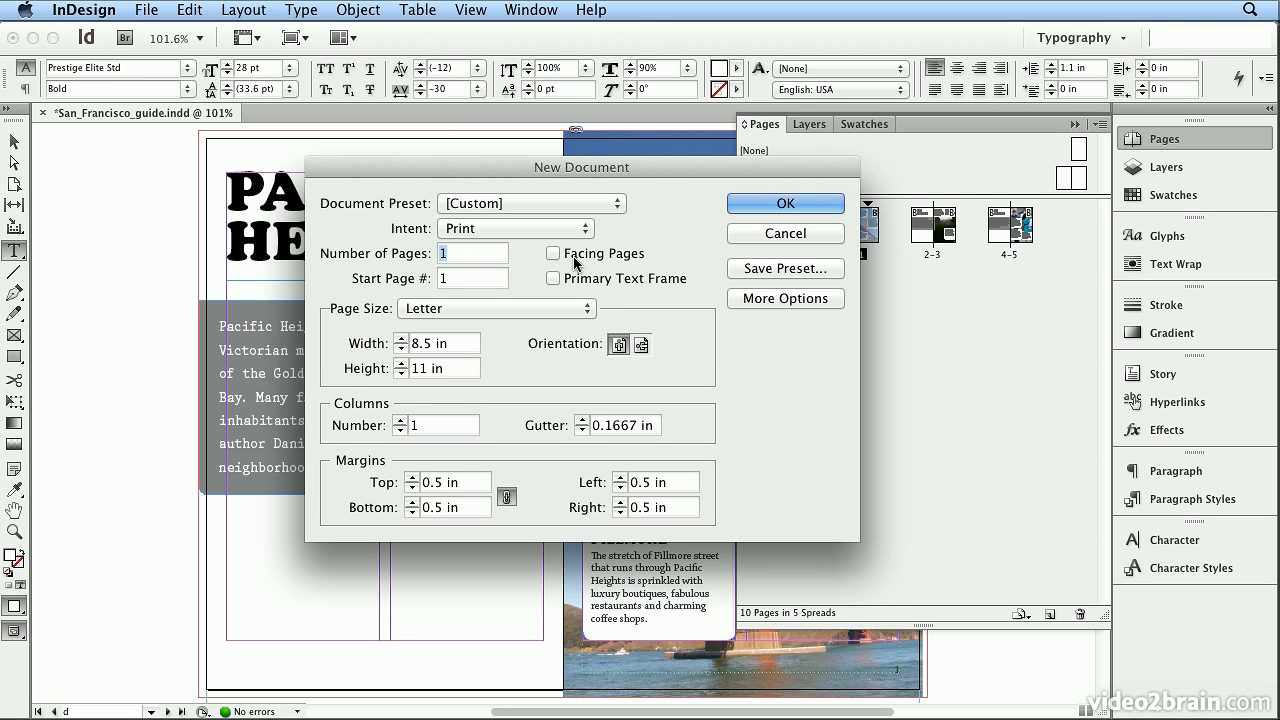
type("20")
key("Return")
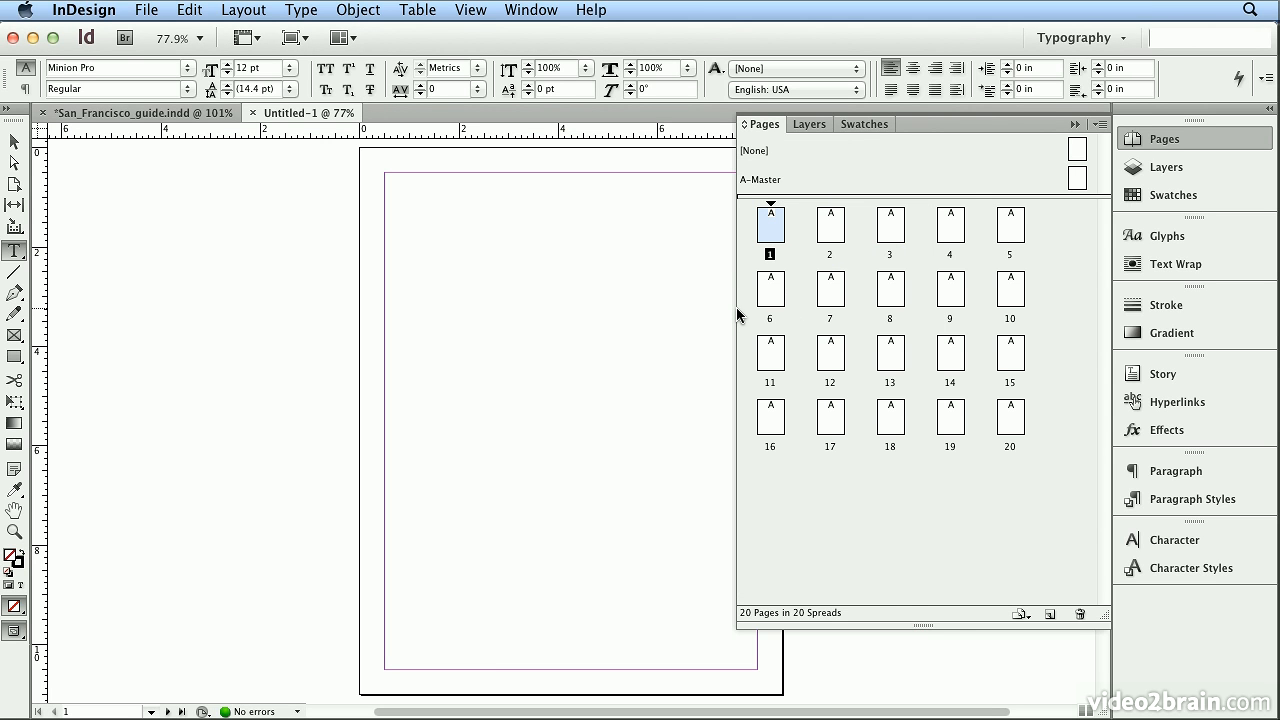
Narrow the Pages panel to four page thumbnails per row, set it to view pages vertically, and look through the page list
left_click_drag(737, 309, 840, 340)
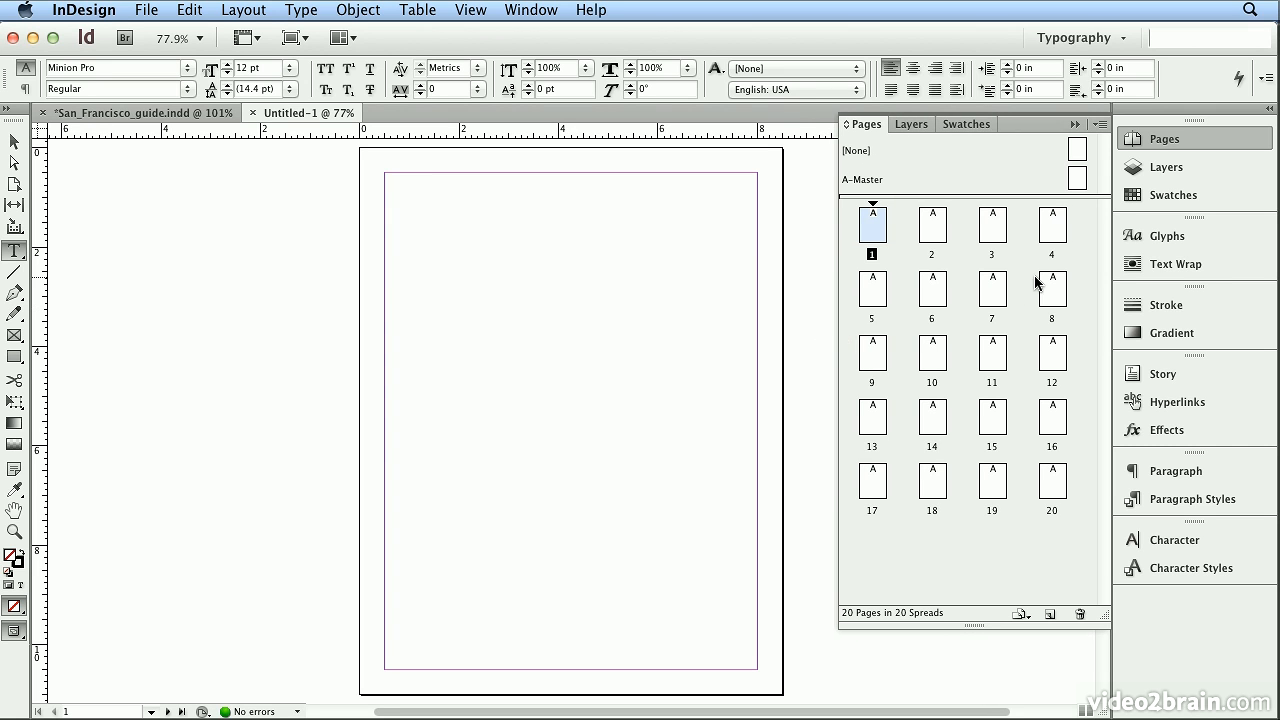
left_click(1101, 125)
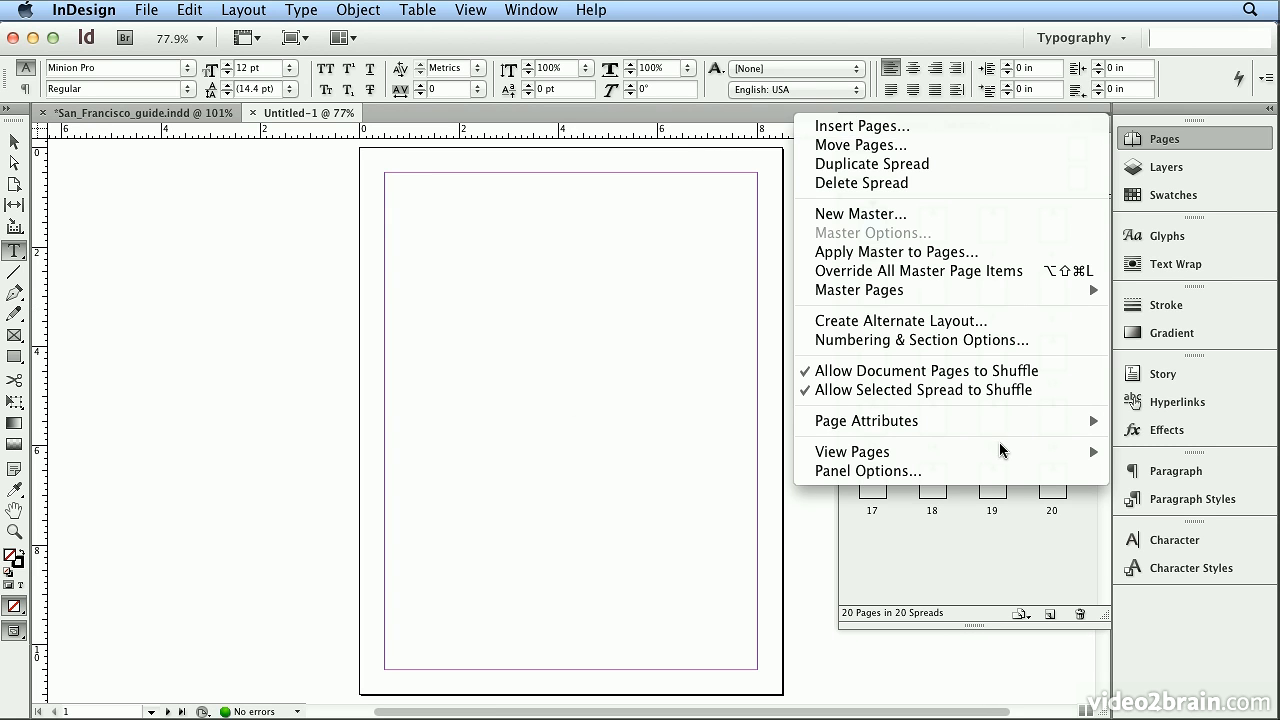
mouse_move(1000, 455)
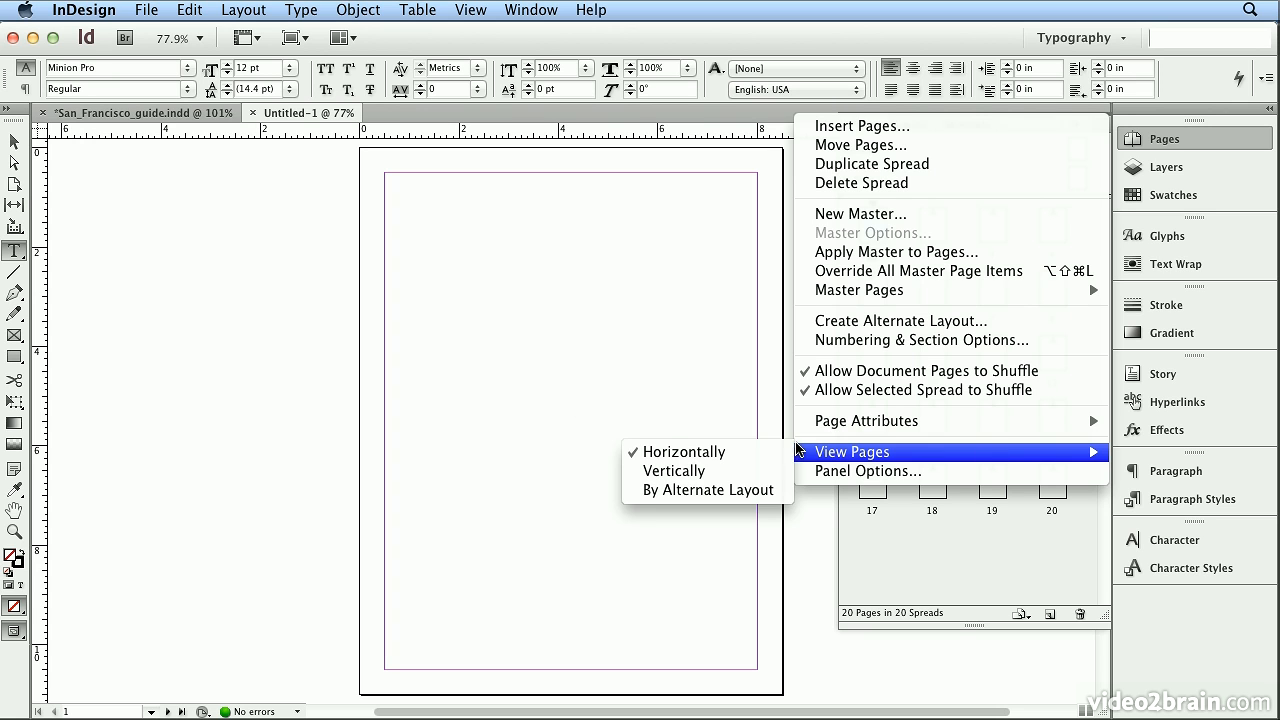
left_click(778, 473)
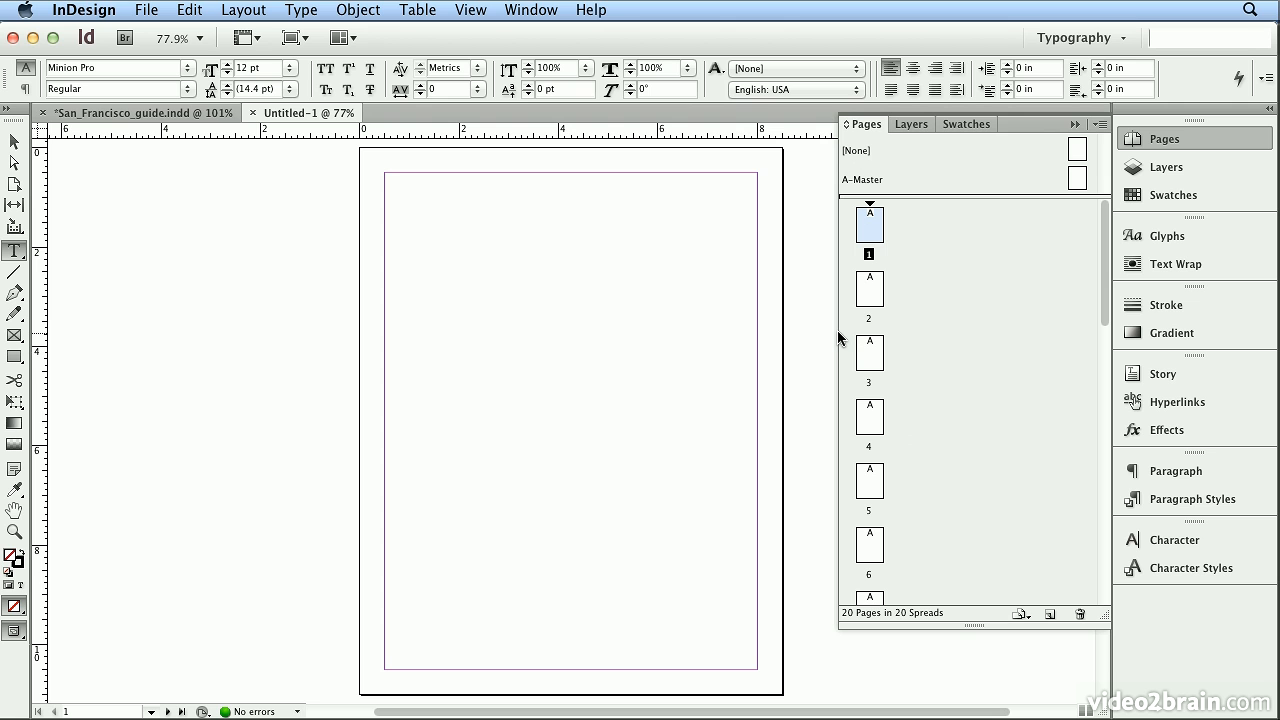
left_click_drag(1104, 289, 1104, 445)
Set the Pages panel to view pages horizontally and narrow it to three page thumbnails per row
left_click(1100, 124)
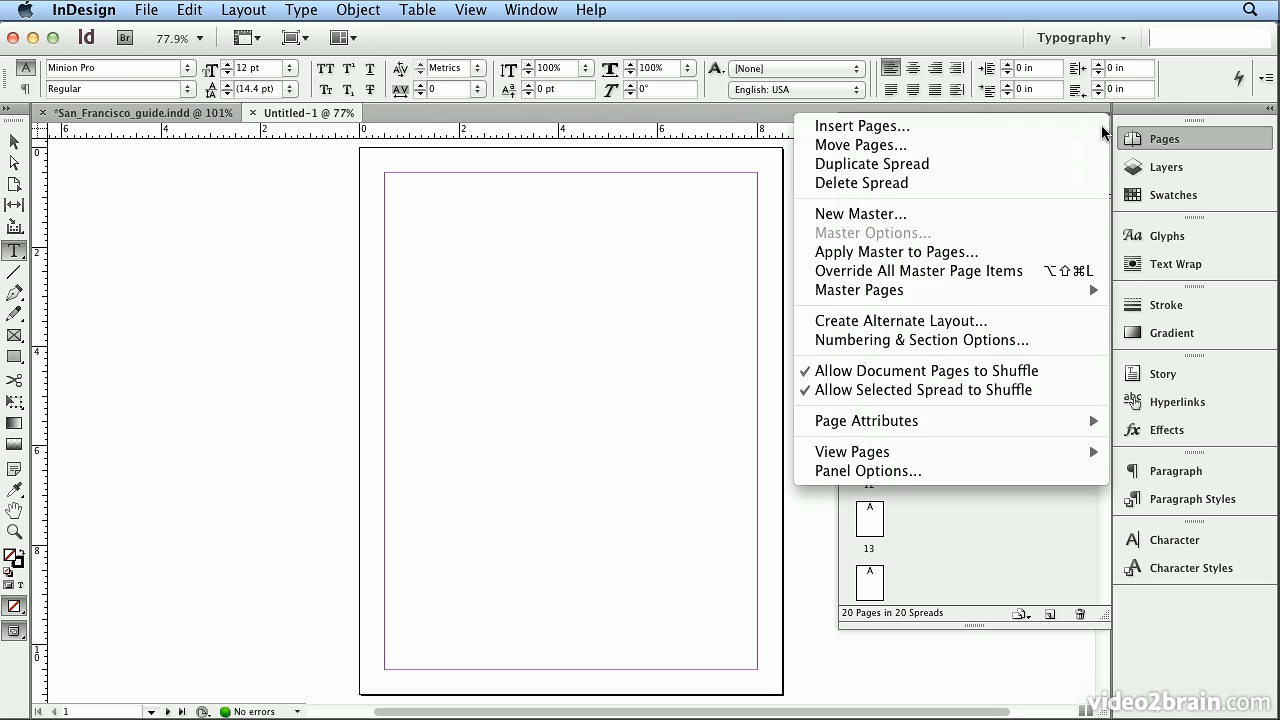
mouse_move(917, 457)
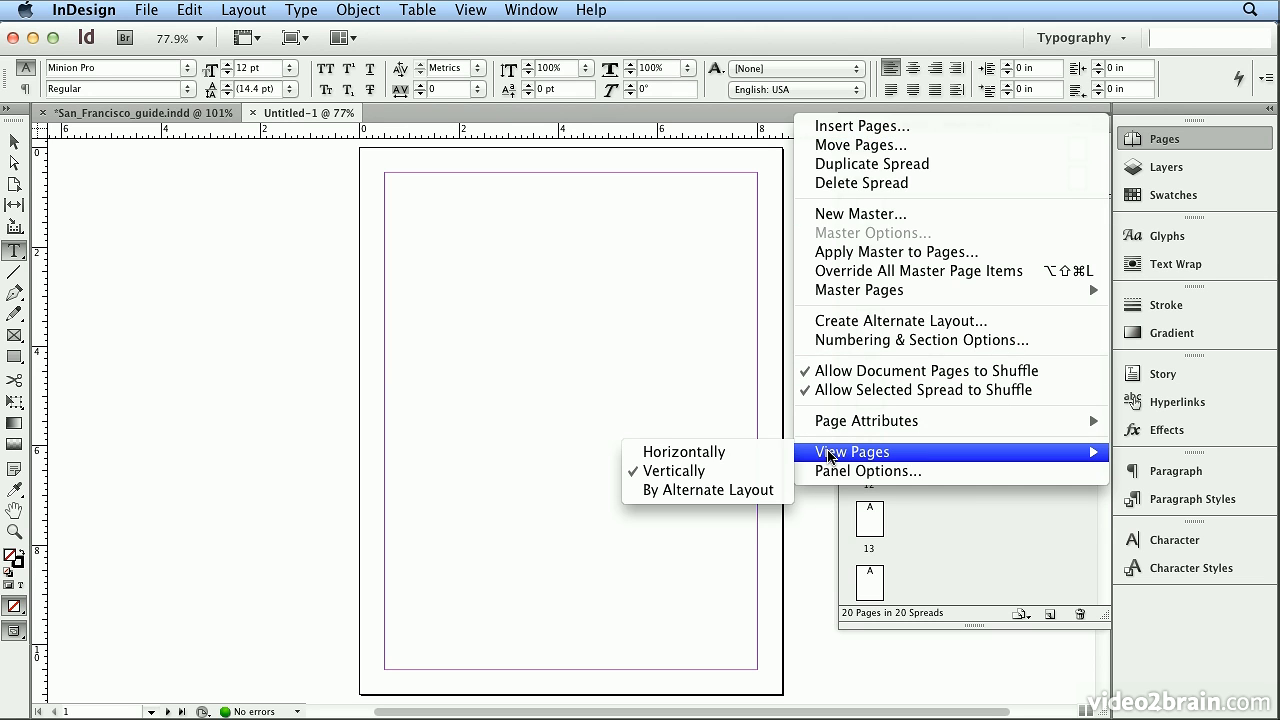
left_click(766, 451)
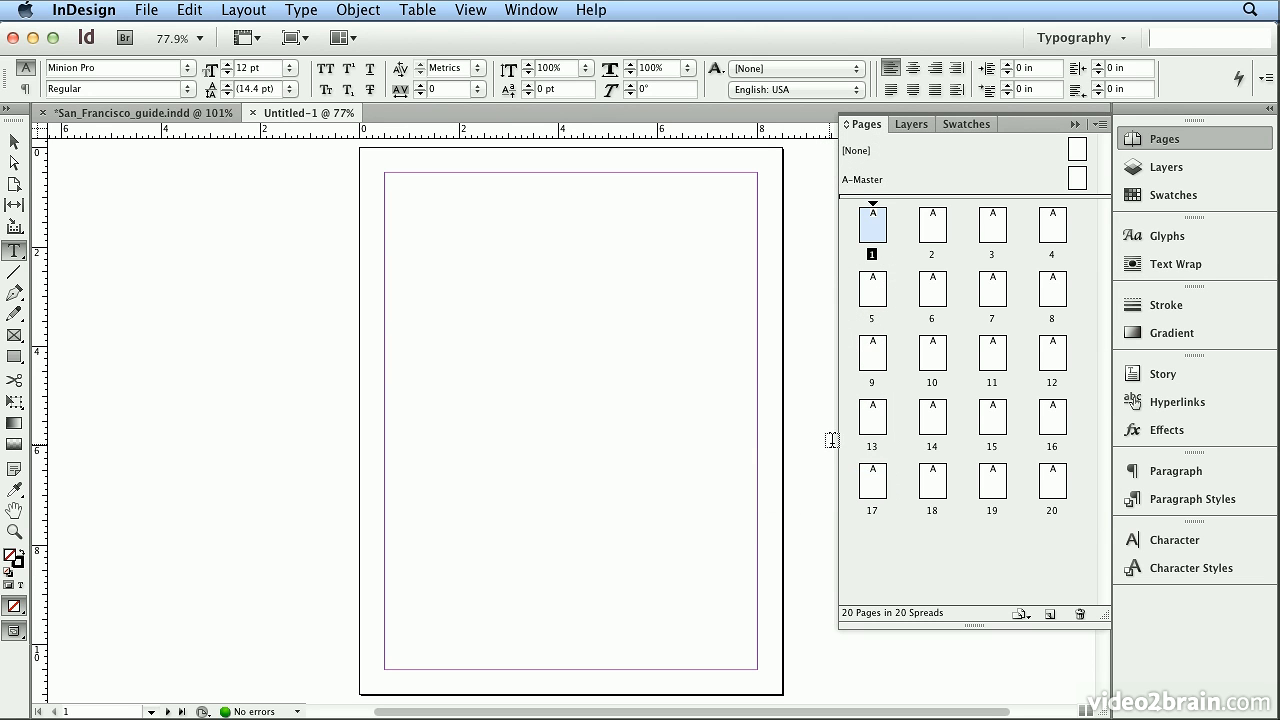
left_click_drag(880, 440, 912, 437)
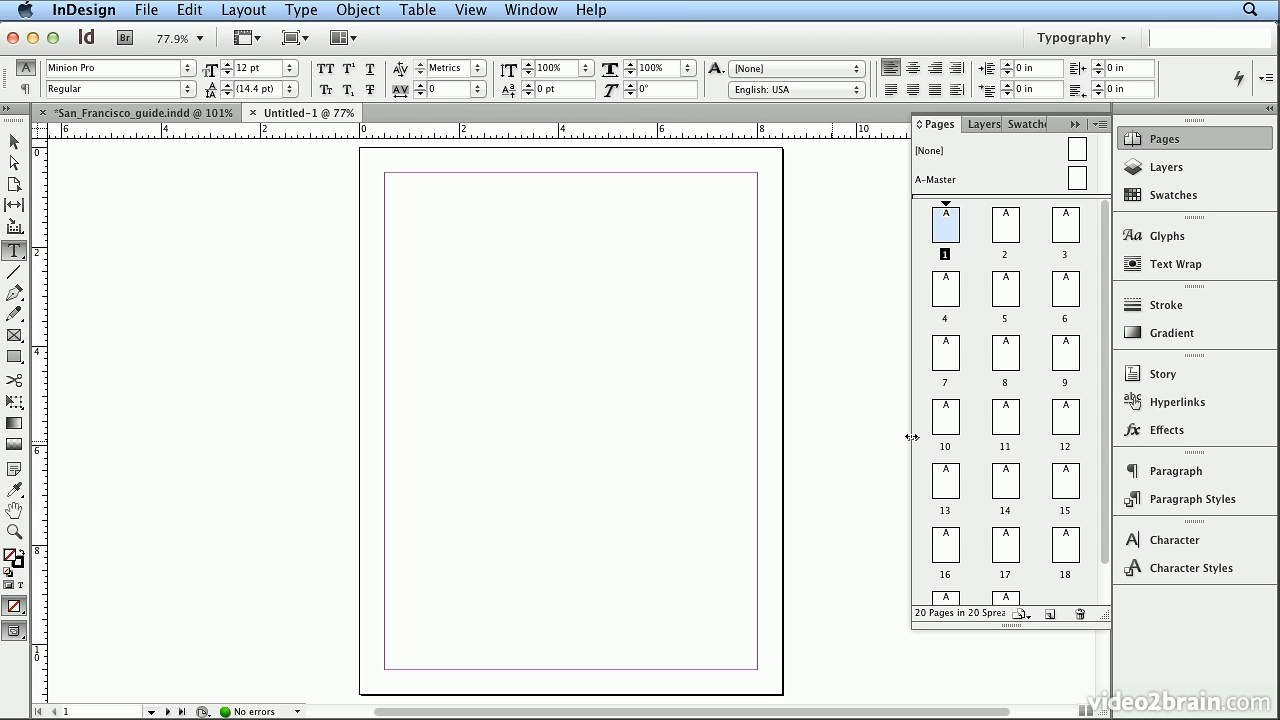
Close the new document and San_Francisco_guide.indd without saving, and collapse the Pages panel
left_click(252, 113)
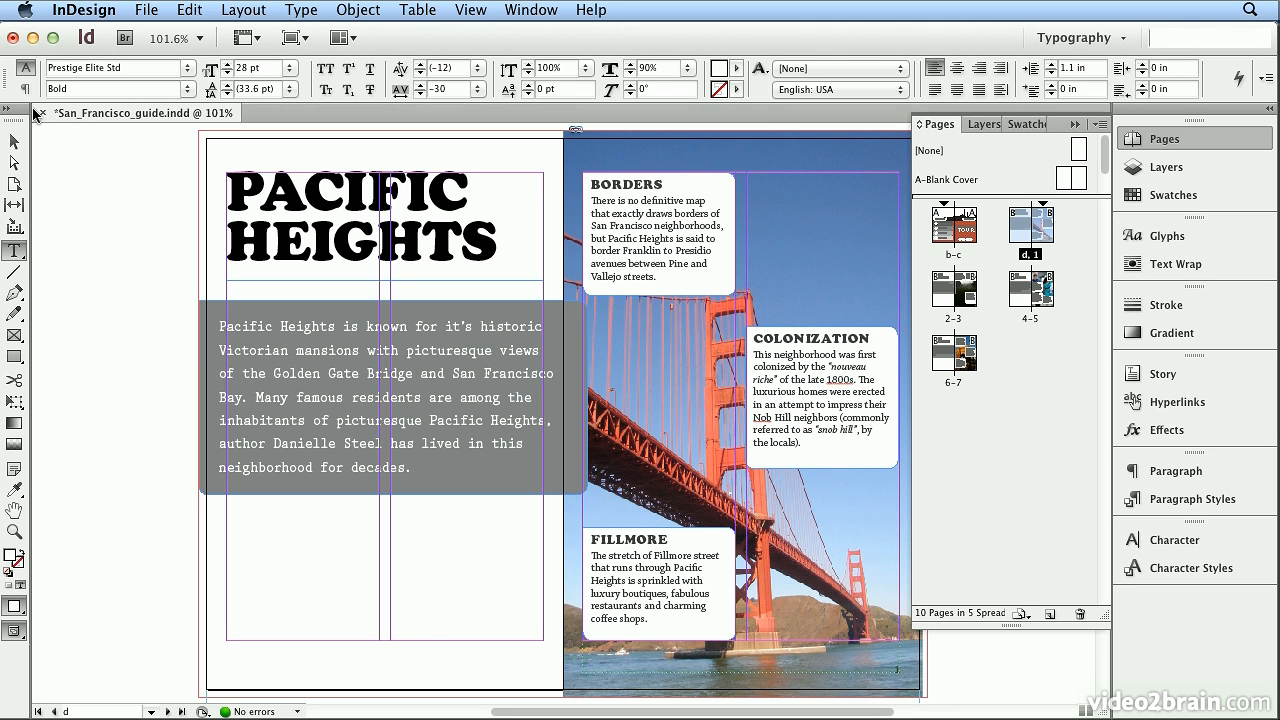
left_click(42, 113)
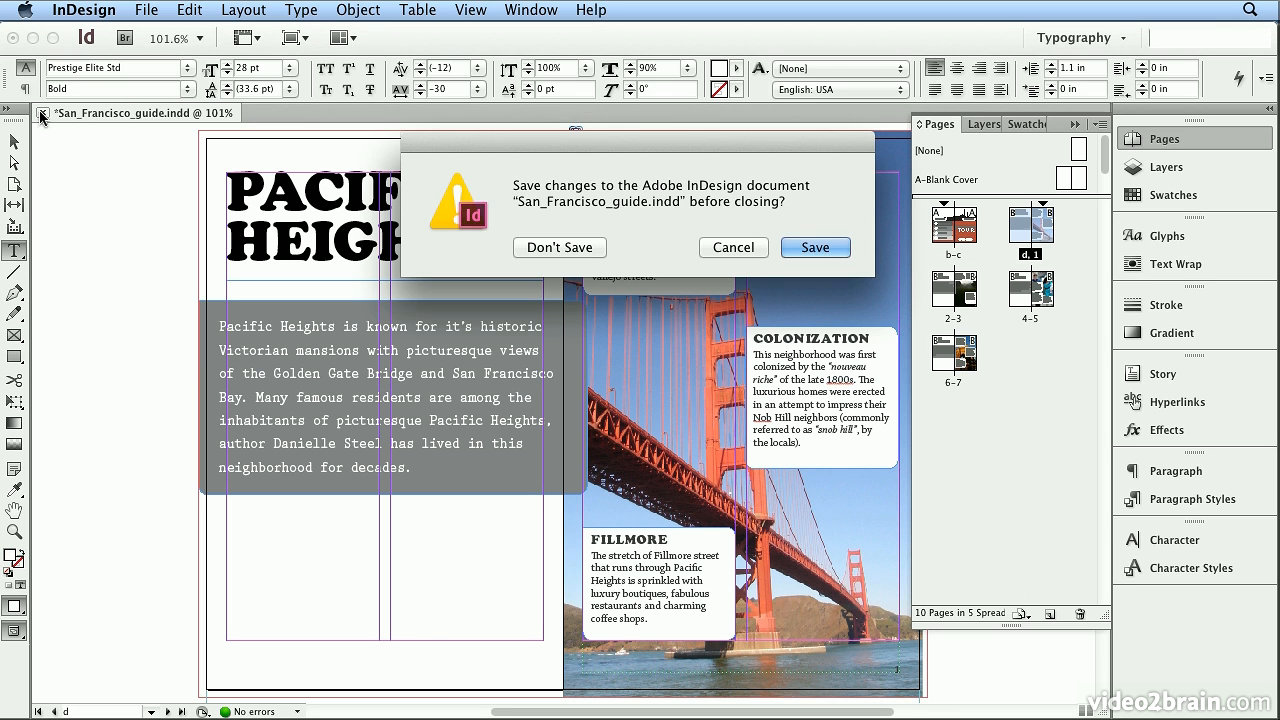
left_click(581, 248)
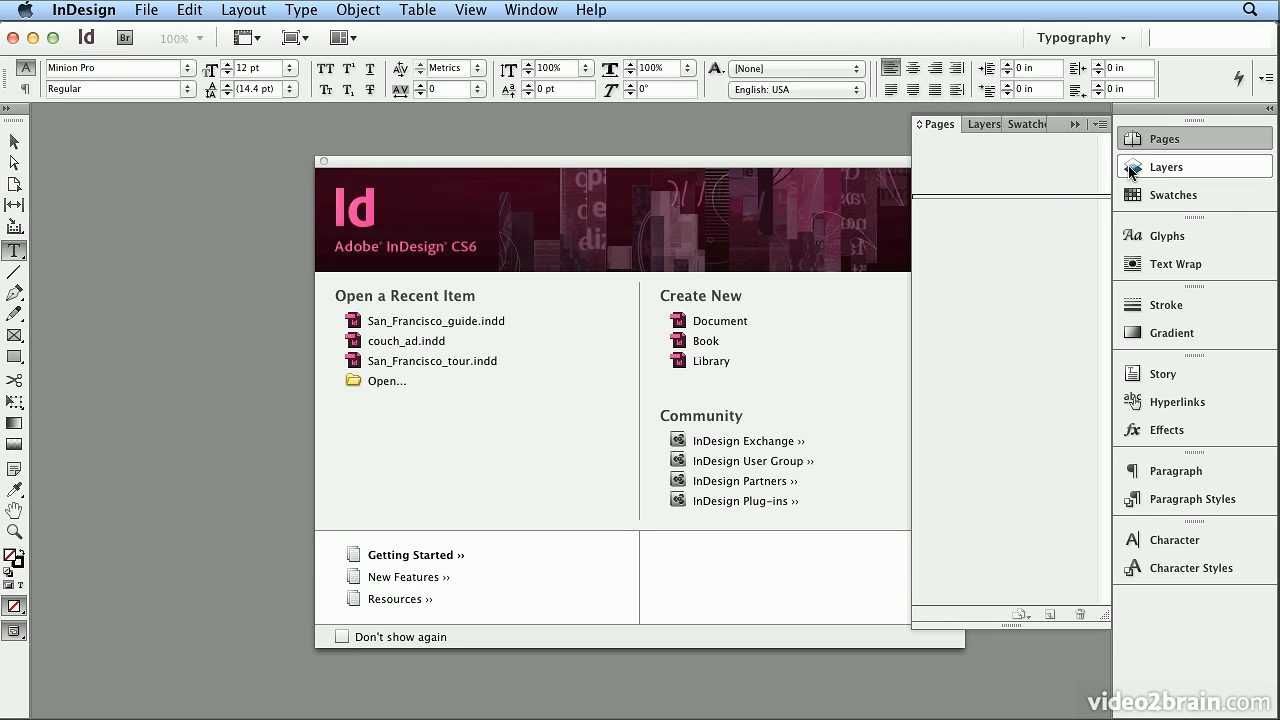
left_click(1146, 139)
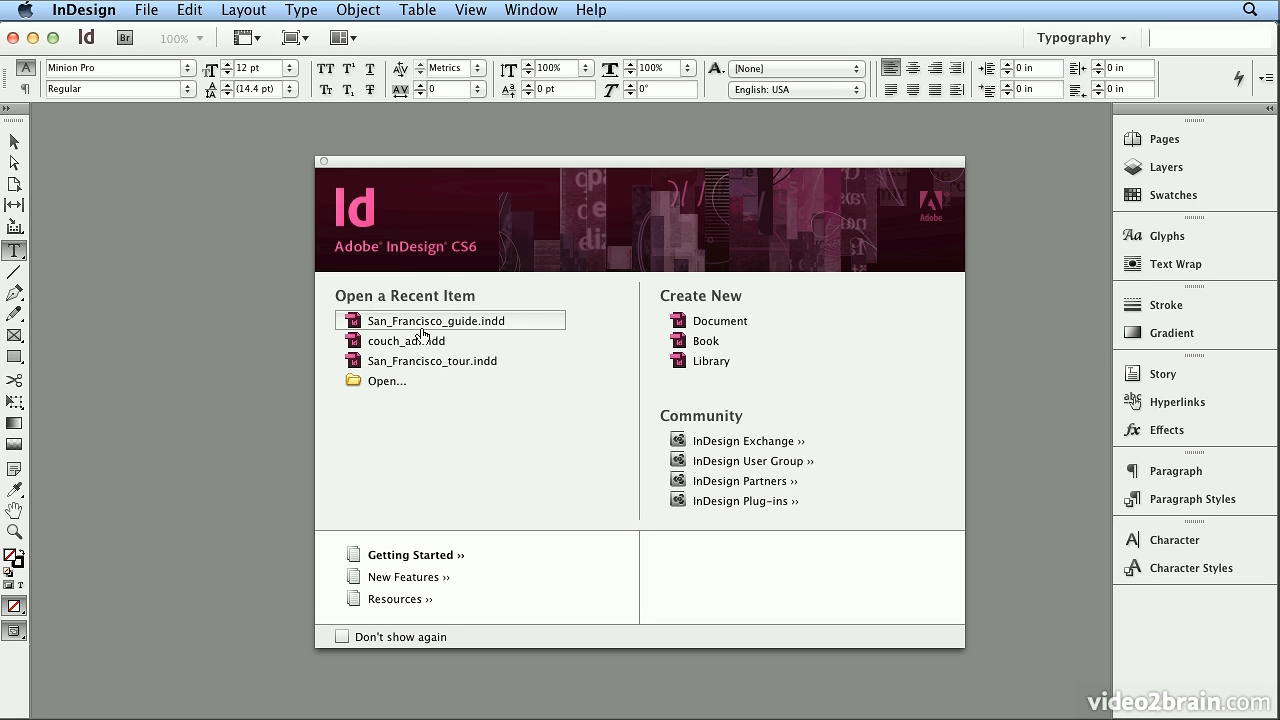
Set the Welcome Screen to "Don't show again" and close it
left_click(410, 645)
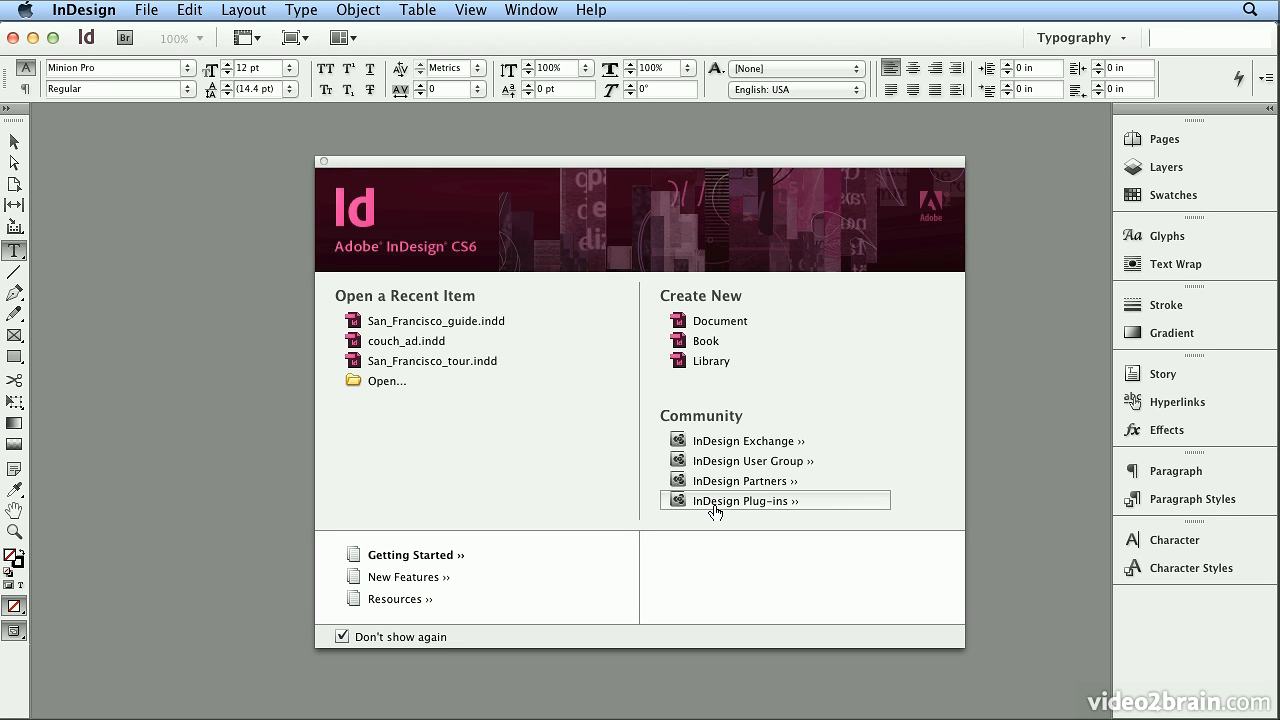
left_click(323, 162)
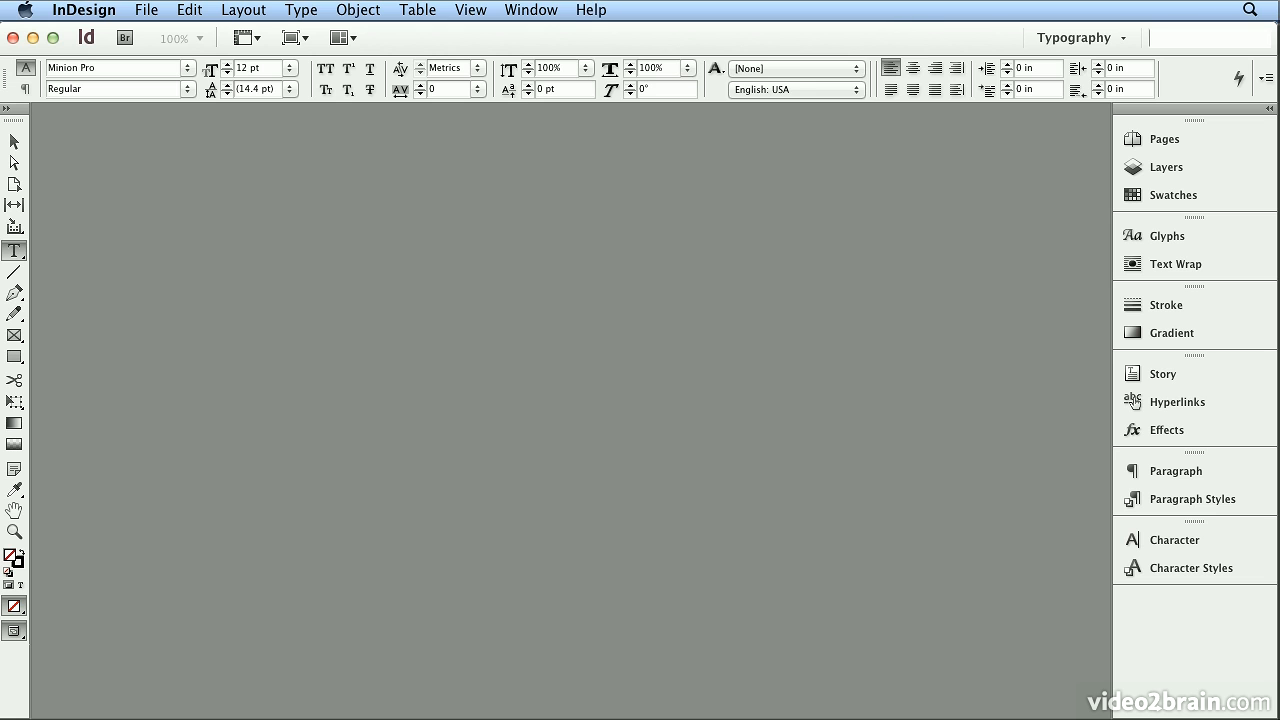
Turn on Show Text Threads as a default while no document is open
left_click(591, 10)
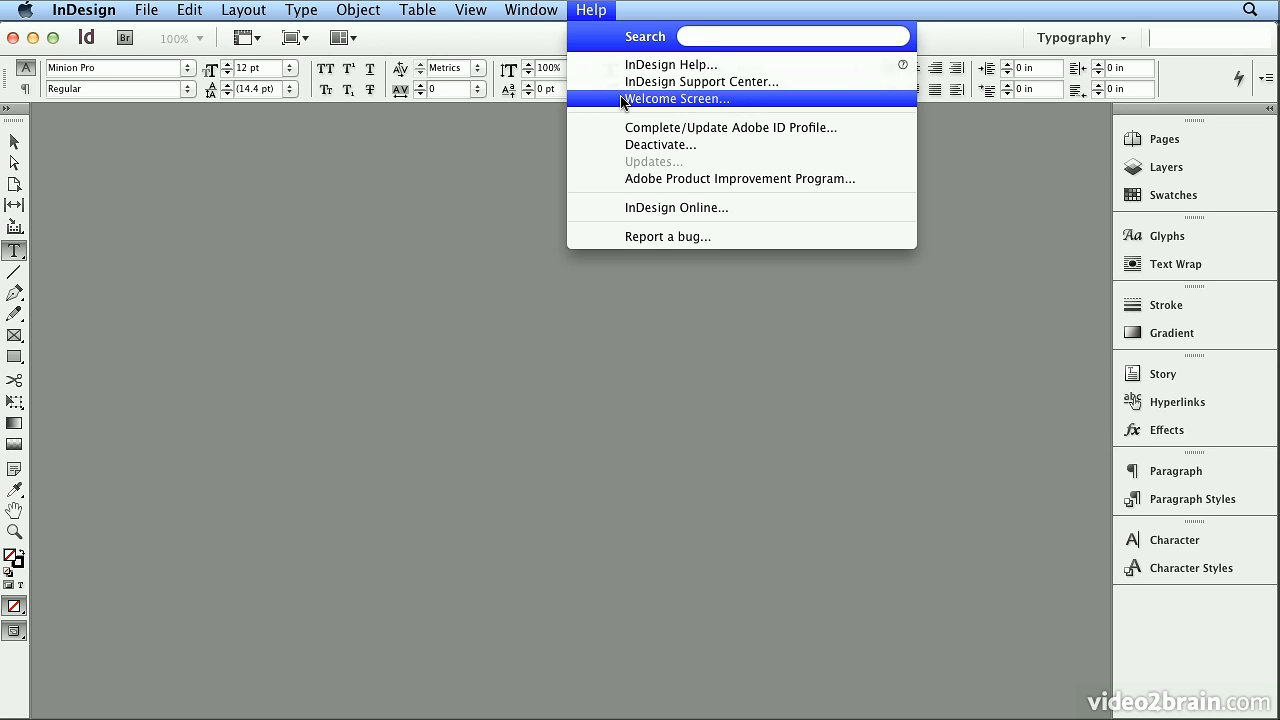
mouse_move(530, 10)
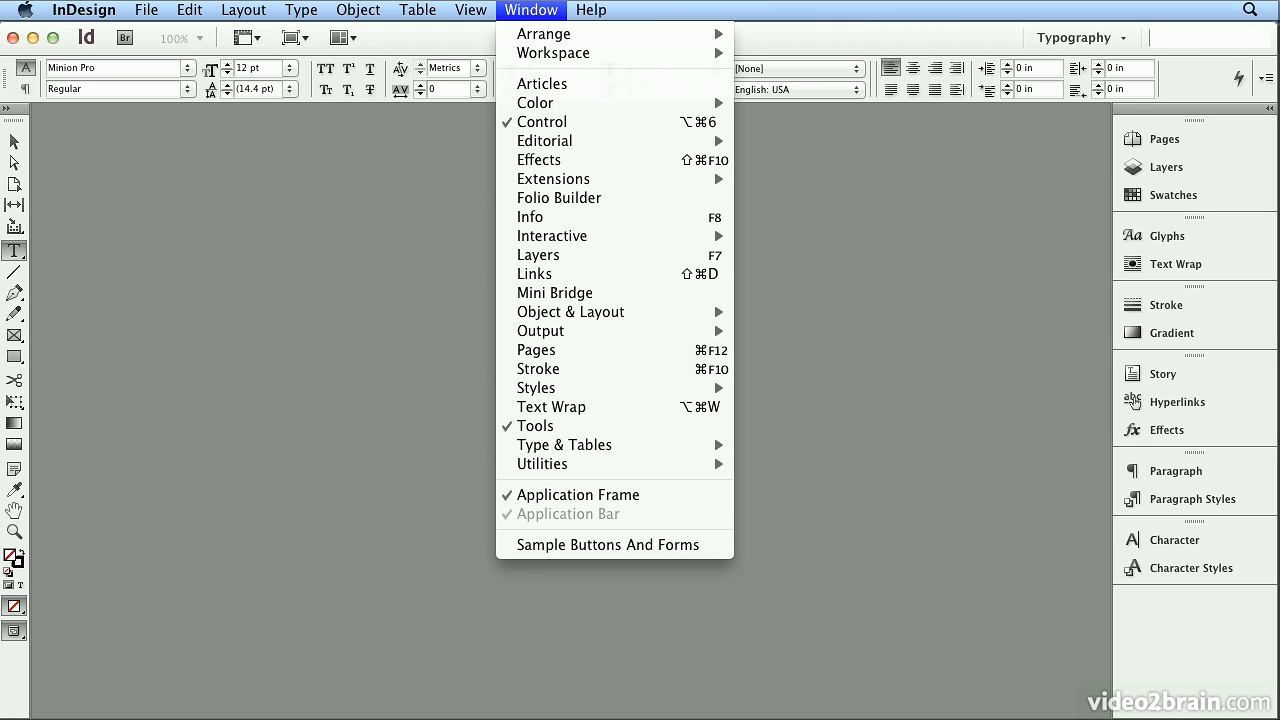
mouse_move(466, 10)
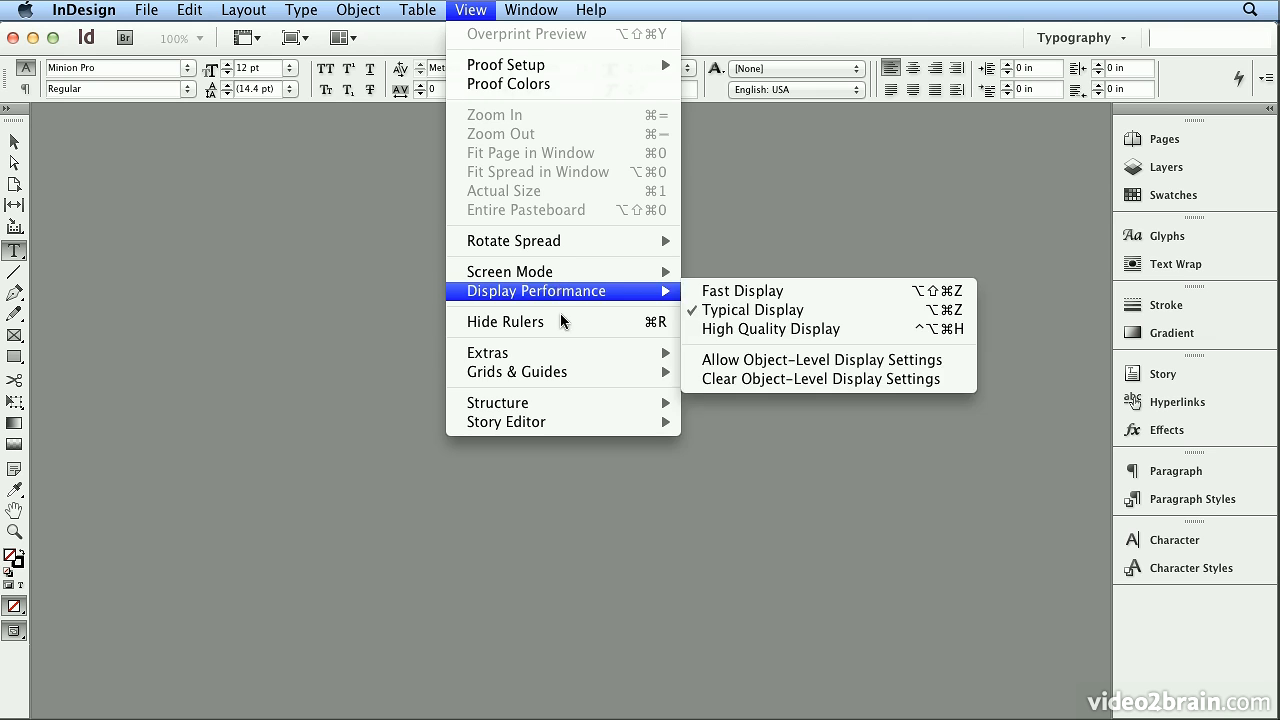
mouse_move(571, 352)
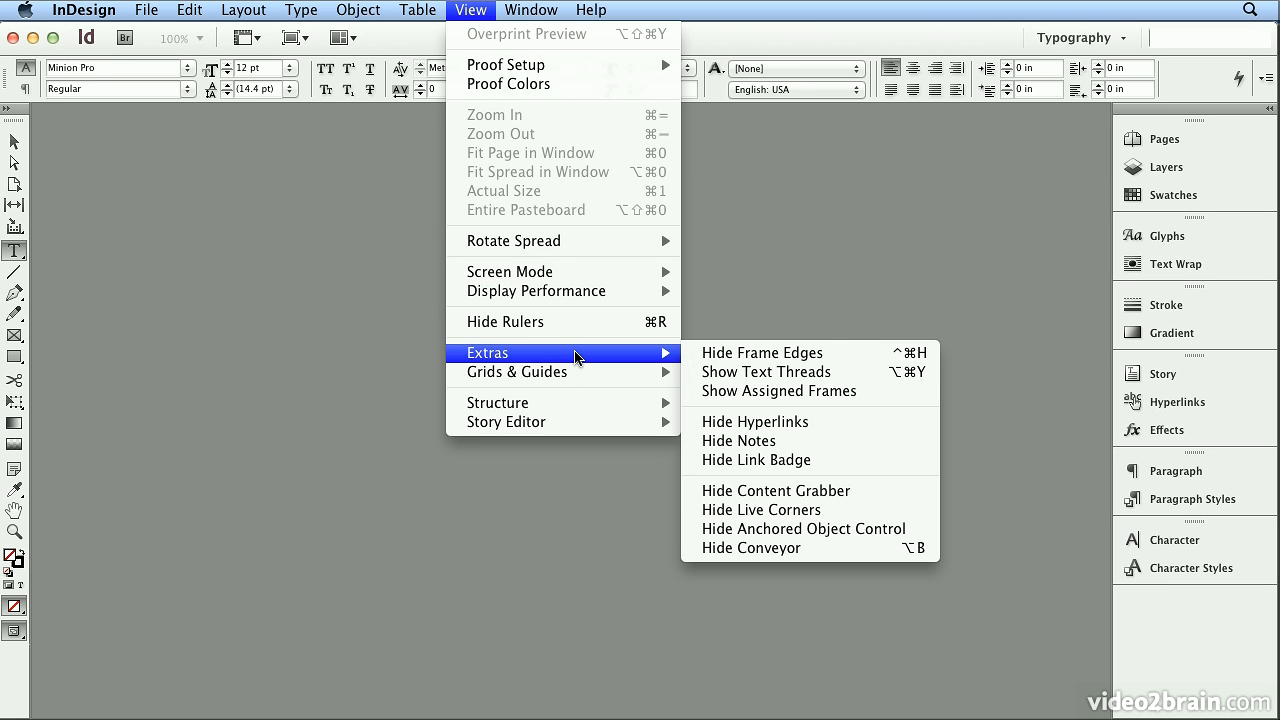
left_click(736, 373)
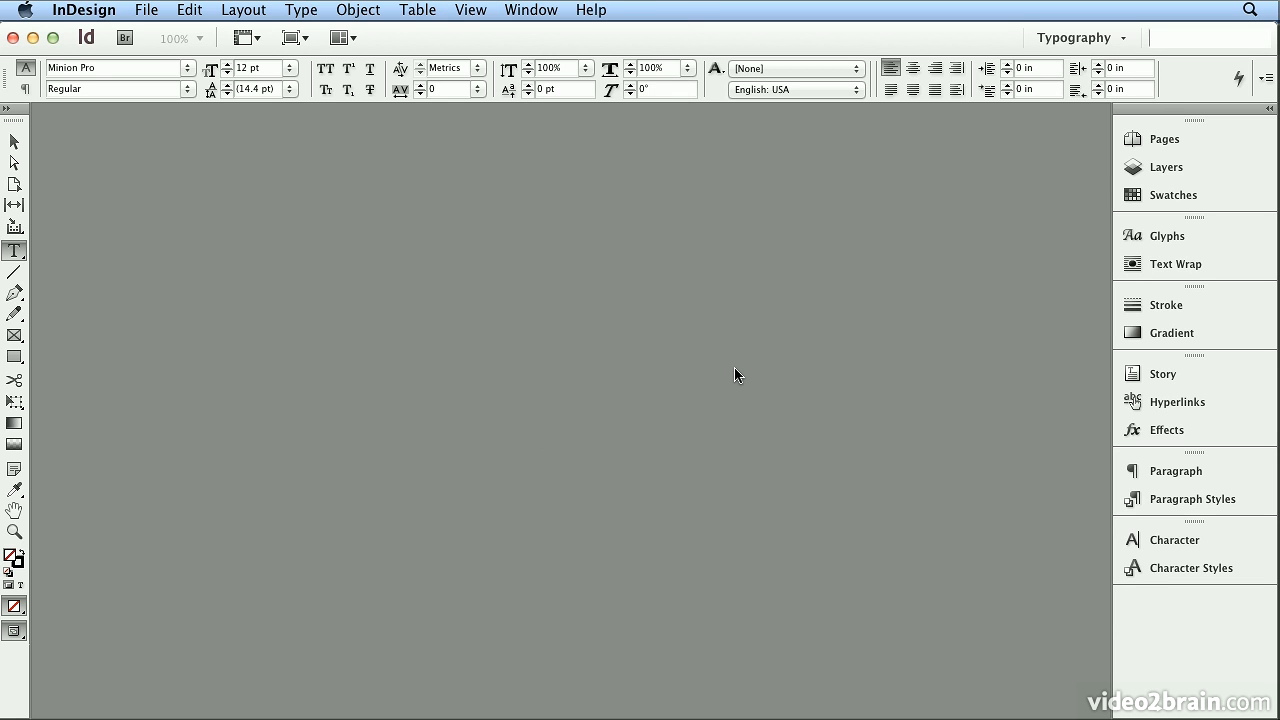
Reopen the recent file San_Francisco_guide.indd and go to the Pacific Heights spread
left_click(150, 12)
mouse_move(156, 95)
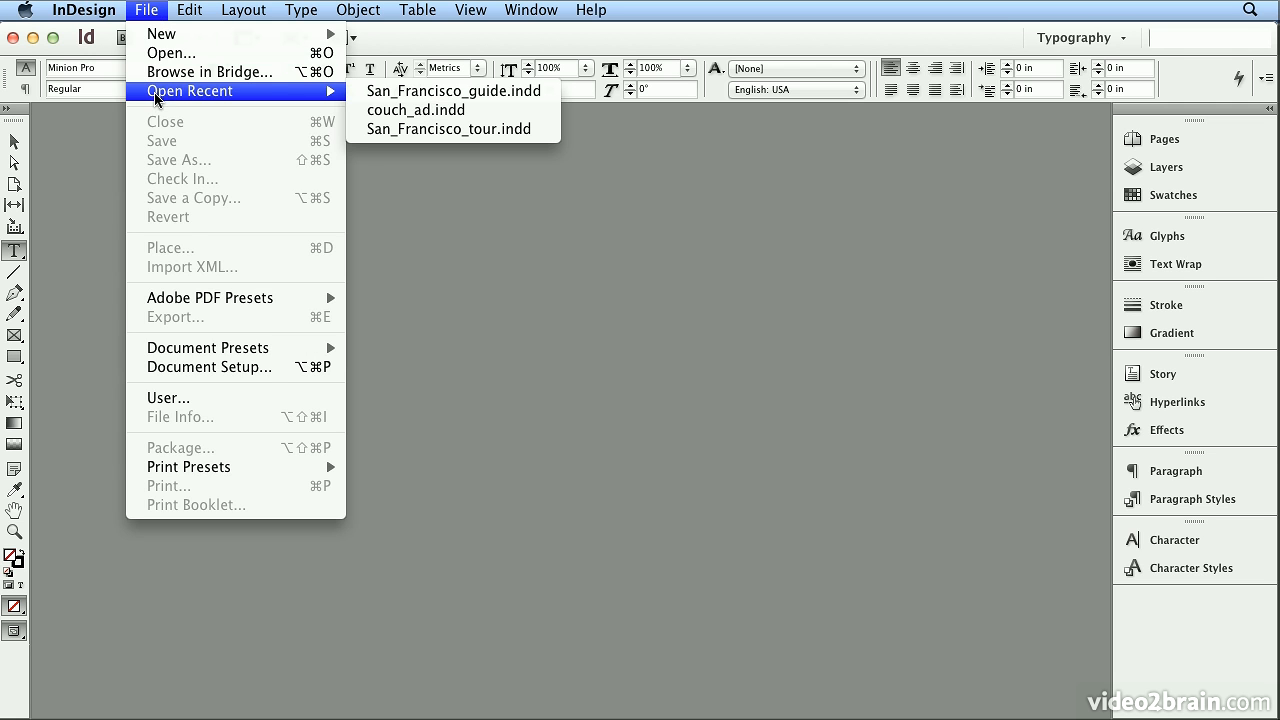
left_click(372, 94)
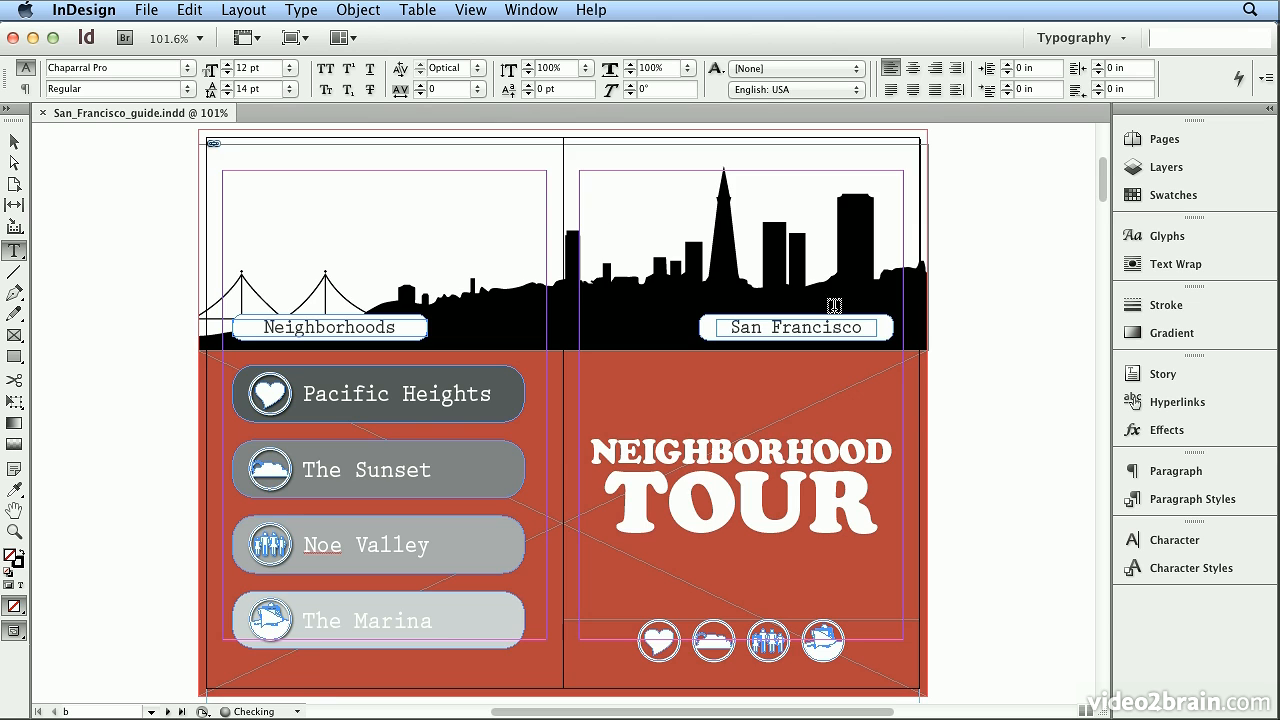
scroll(831, 306, "down", 10)
scroll(831, 306, "down", 5)
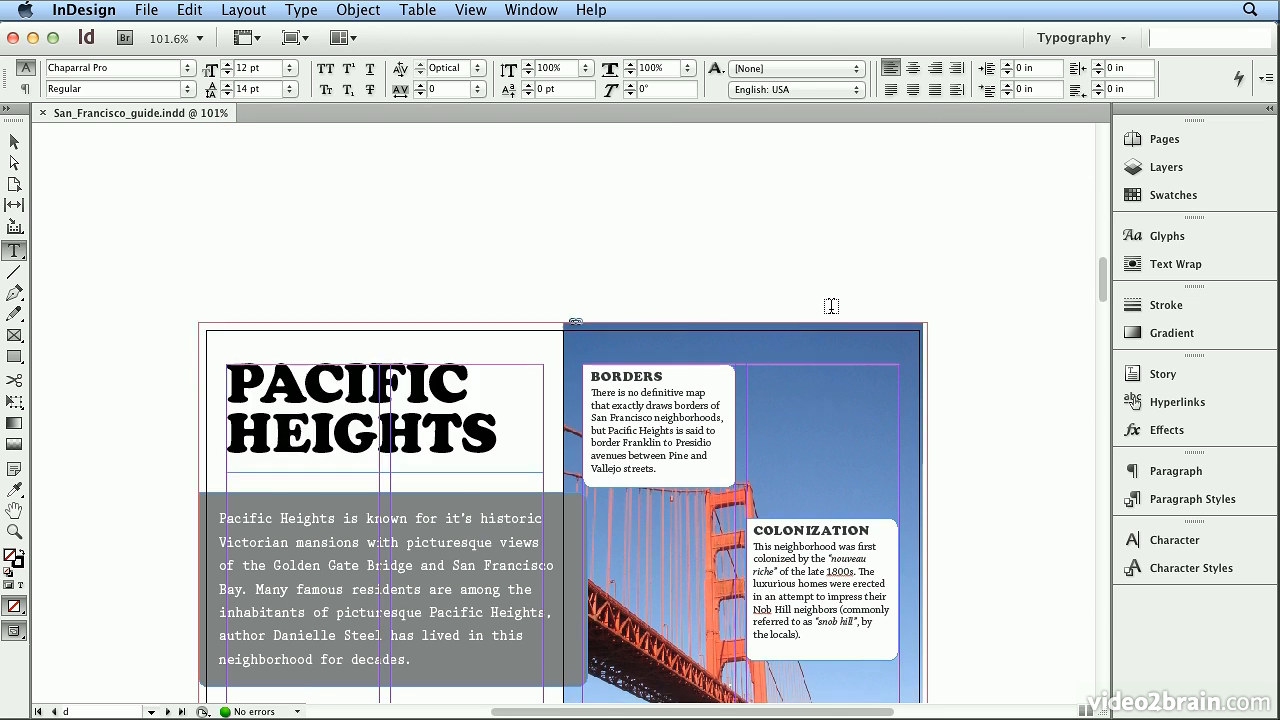
Select the Borders text frame, examine the text threads linking it to the other frames, and deselect it
left_click(17, 148)
left_click(590, 333)
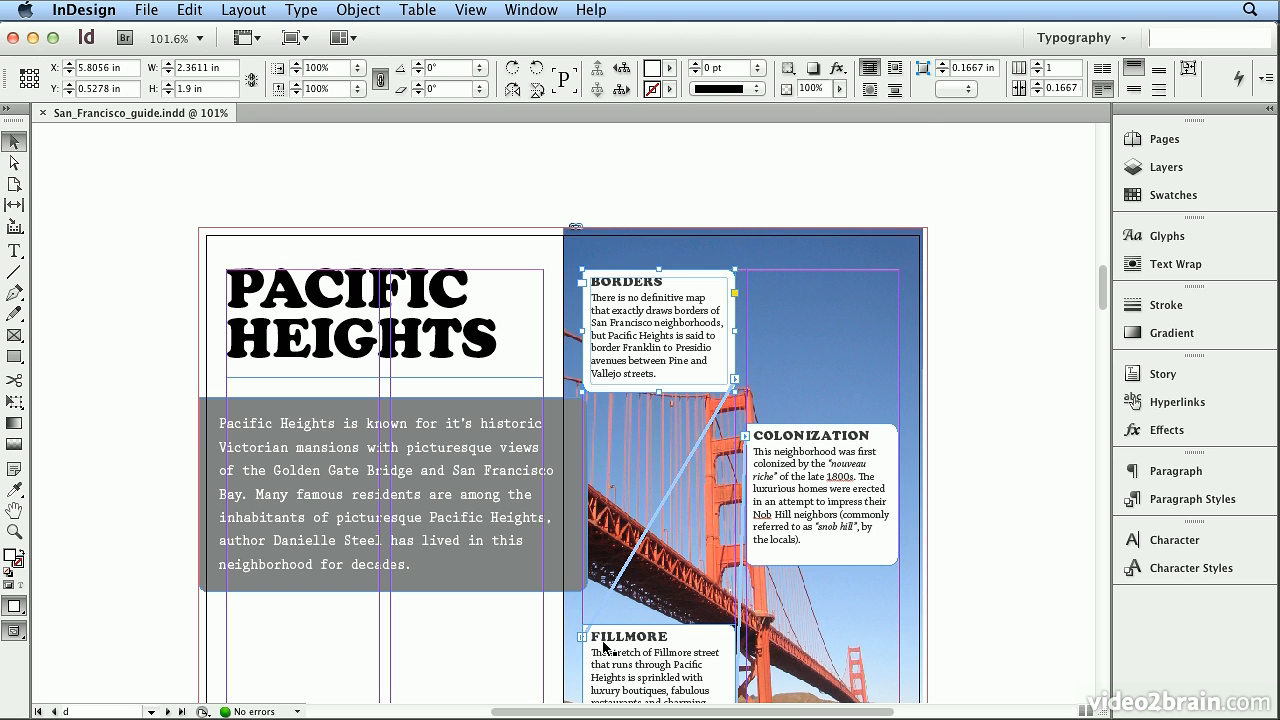
scroll(640, 632, "down", 3)
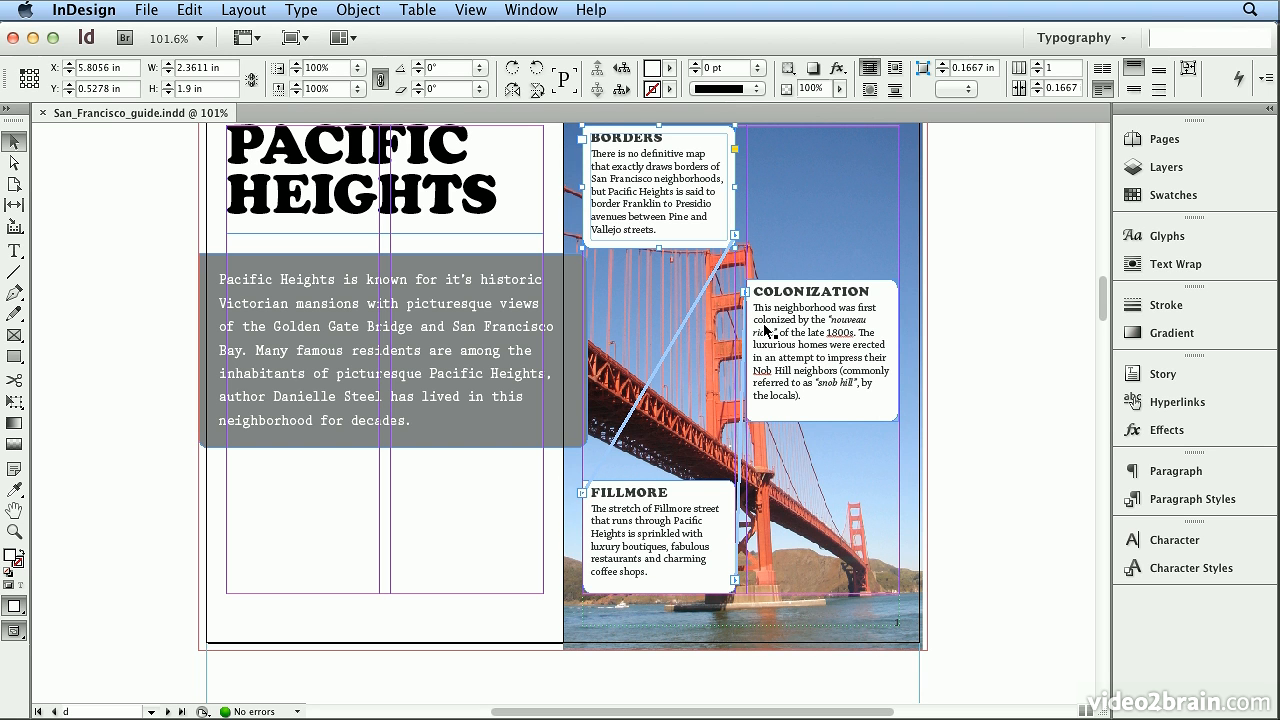
left_click(1015, 425)
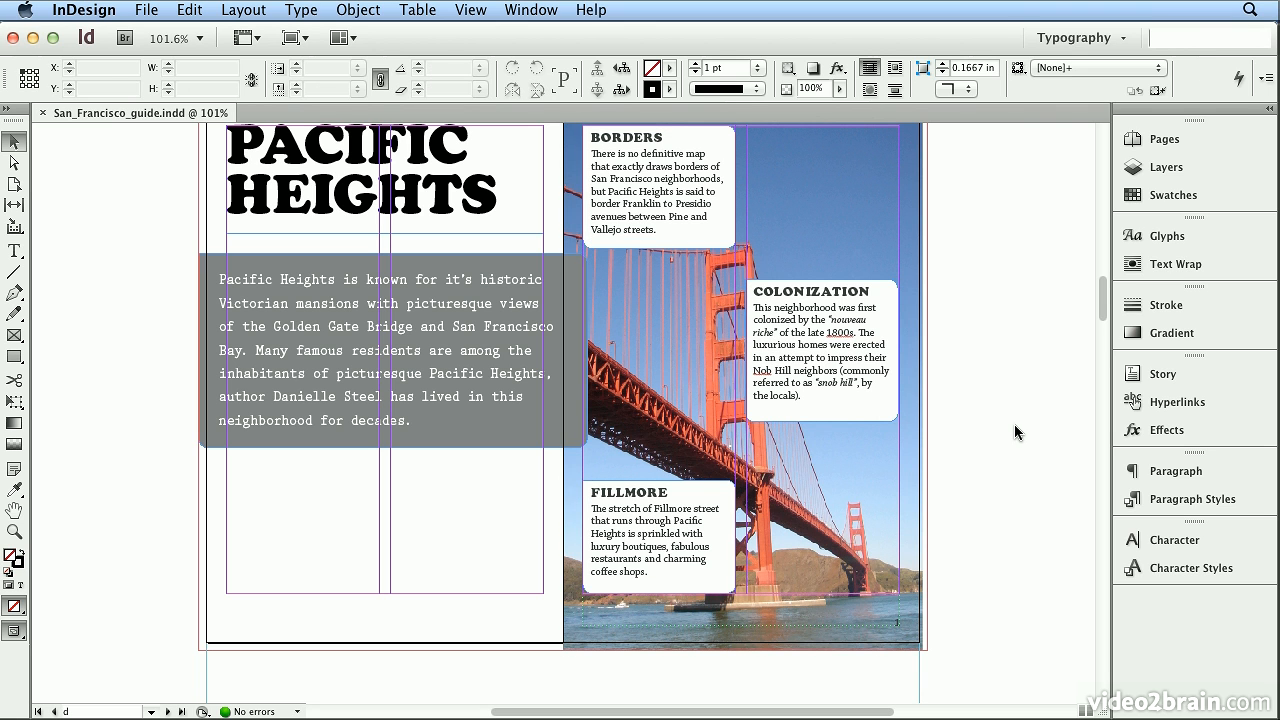
Delete the whole body paragraph below the Borders heading
left_click(872, 368)
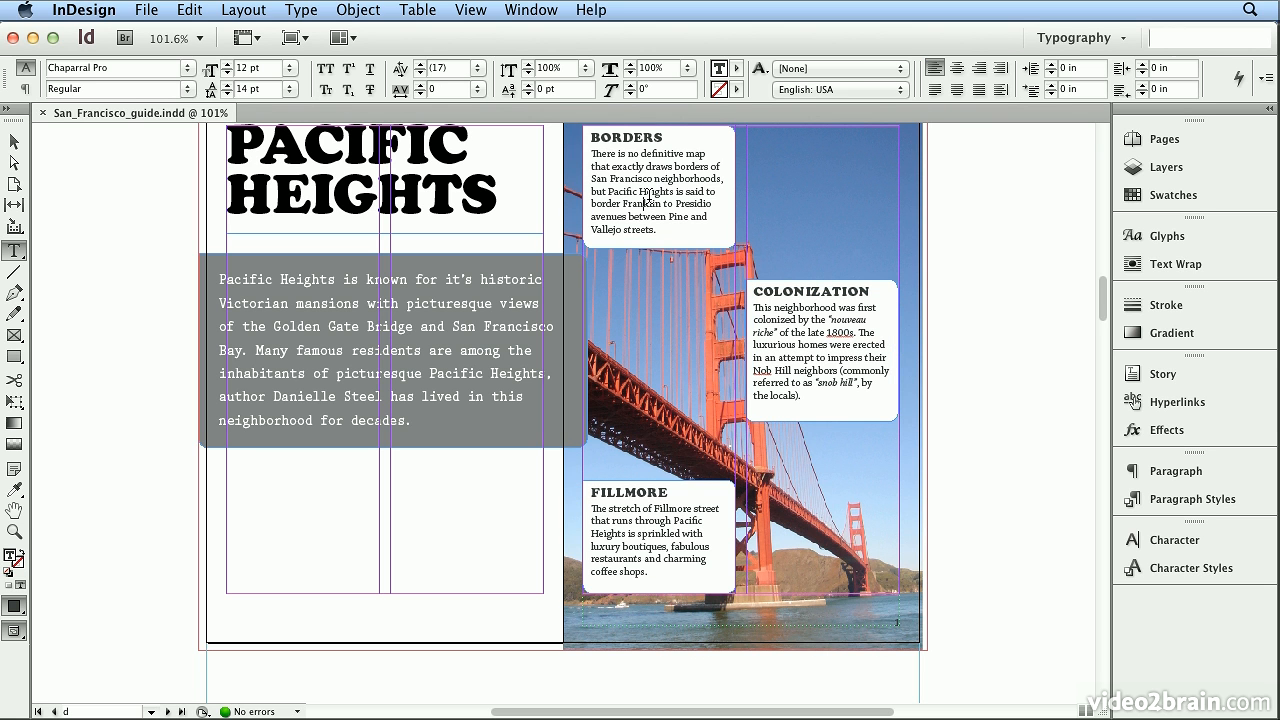
double_click(647, 197)
left_click(647, 197)
left_click(647, 197)
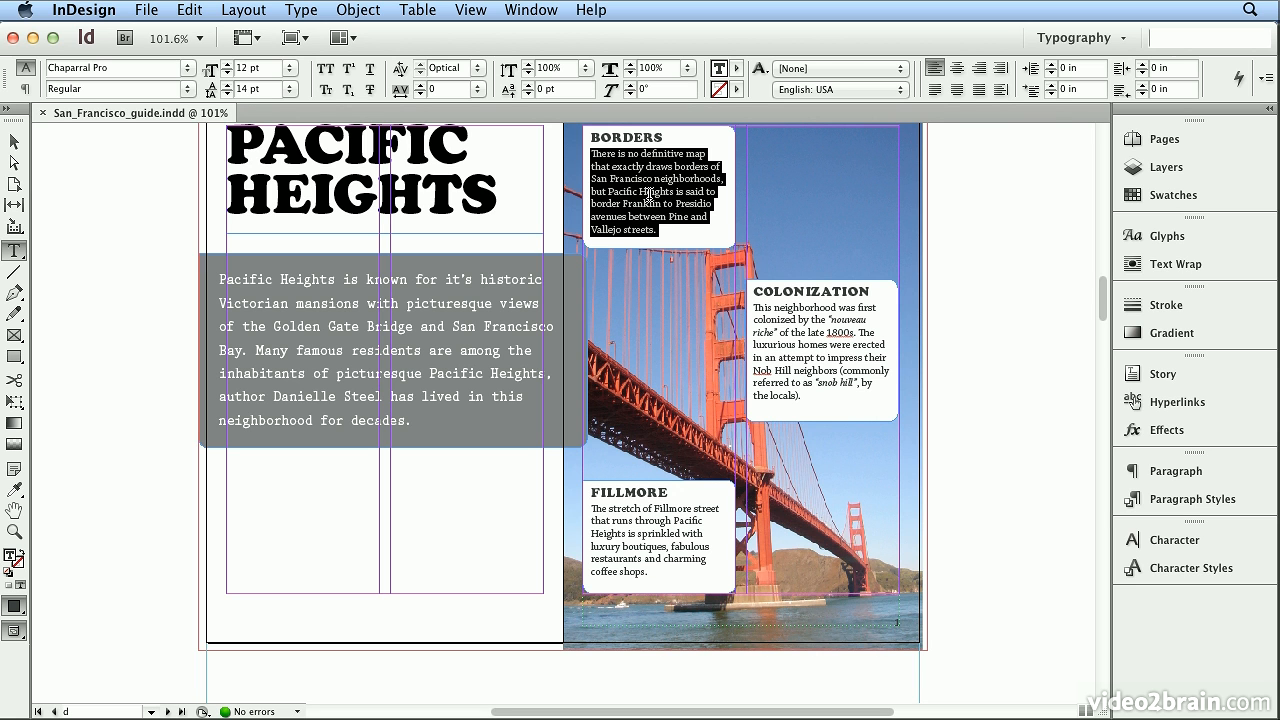
key("Delete")
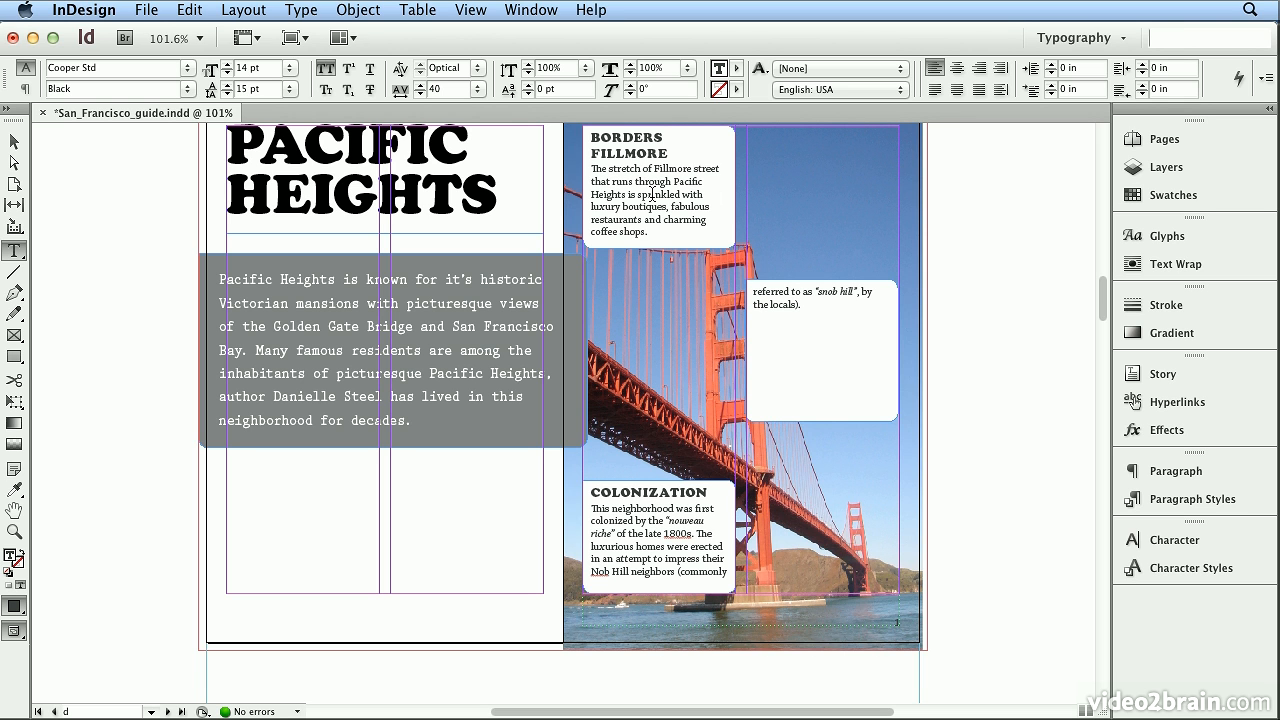
Undo the paragraph deletion and close San_Francisco_guide.indd
left_click(192, 12)
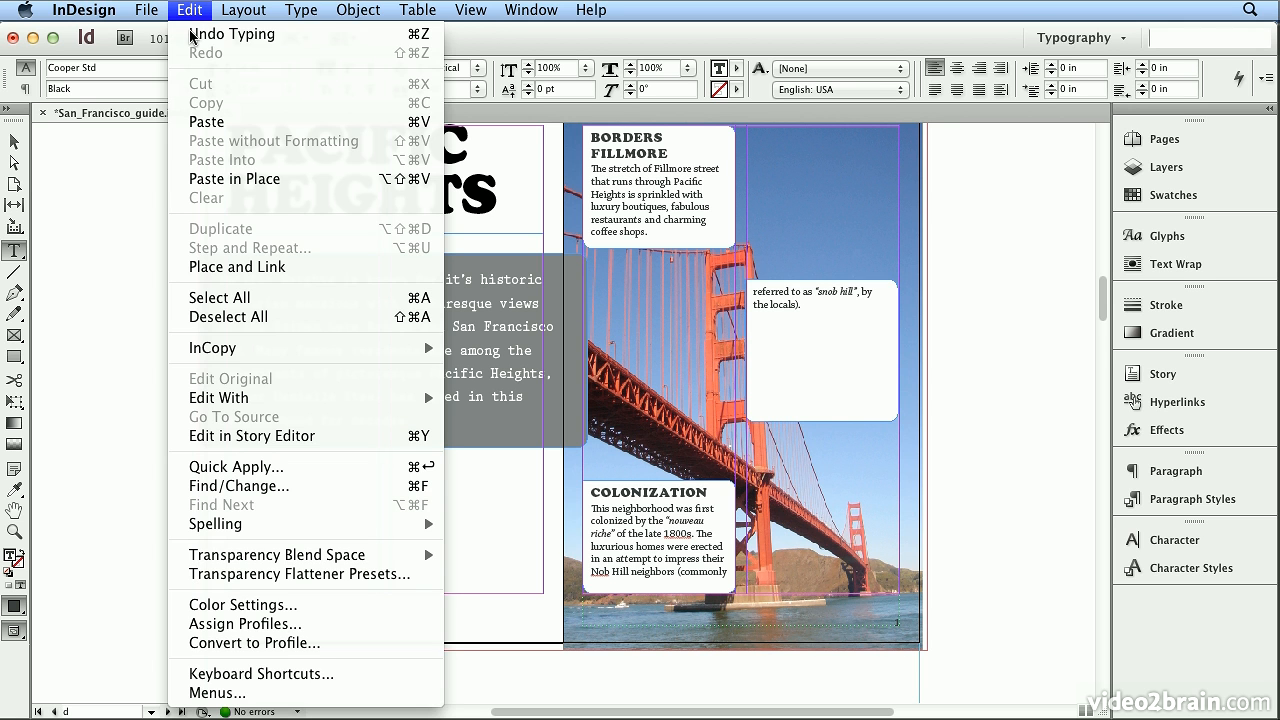
left_click(230, 34)
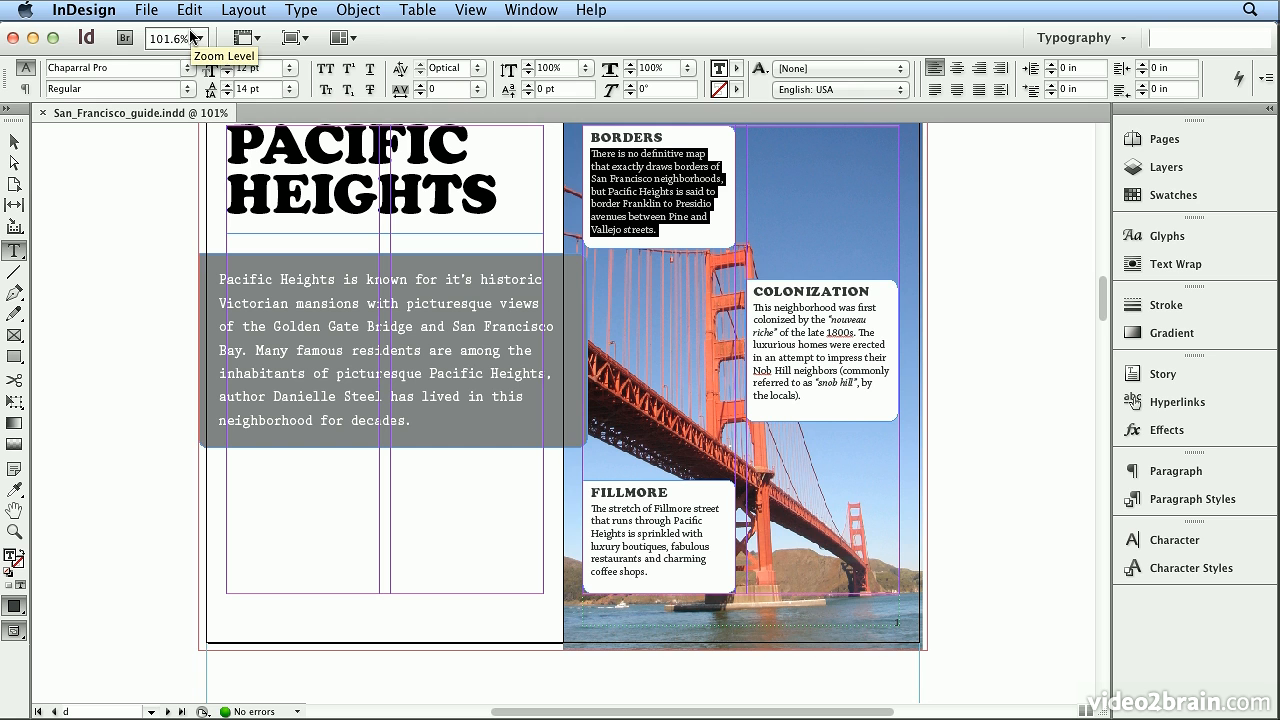
left_click(42, 112)
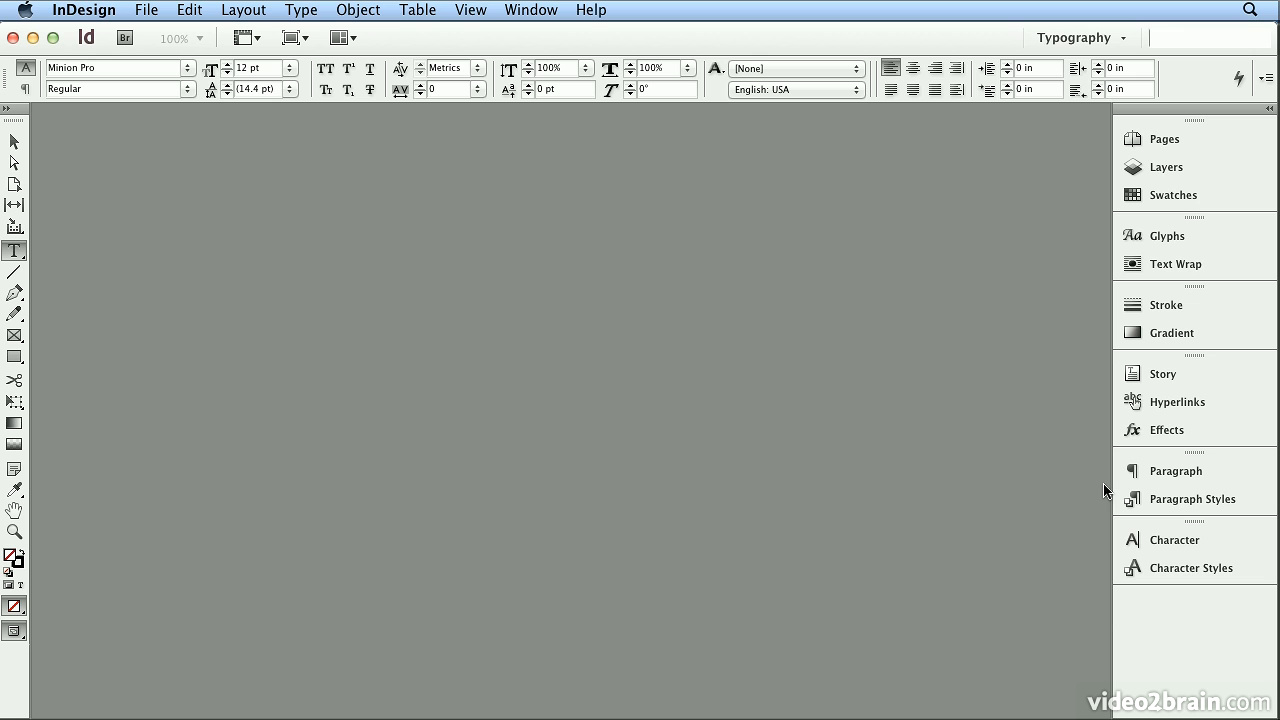
With no document open, edit the [Basic Paragraph] style so its default kerning is Optical
left_click(1147, 497)
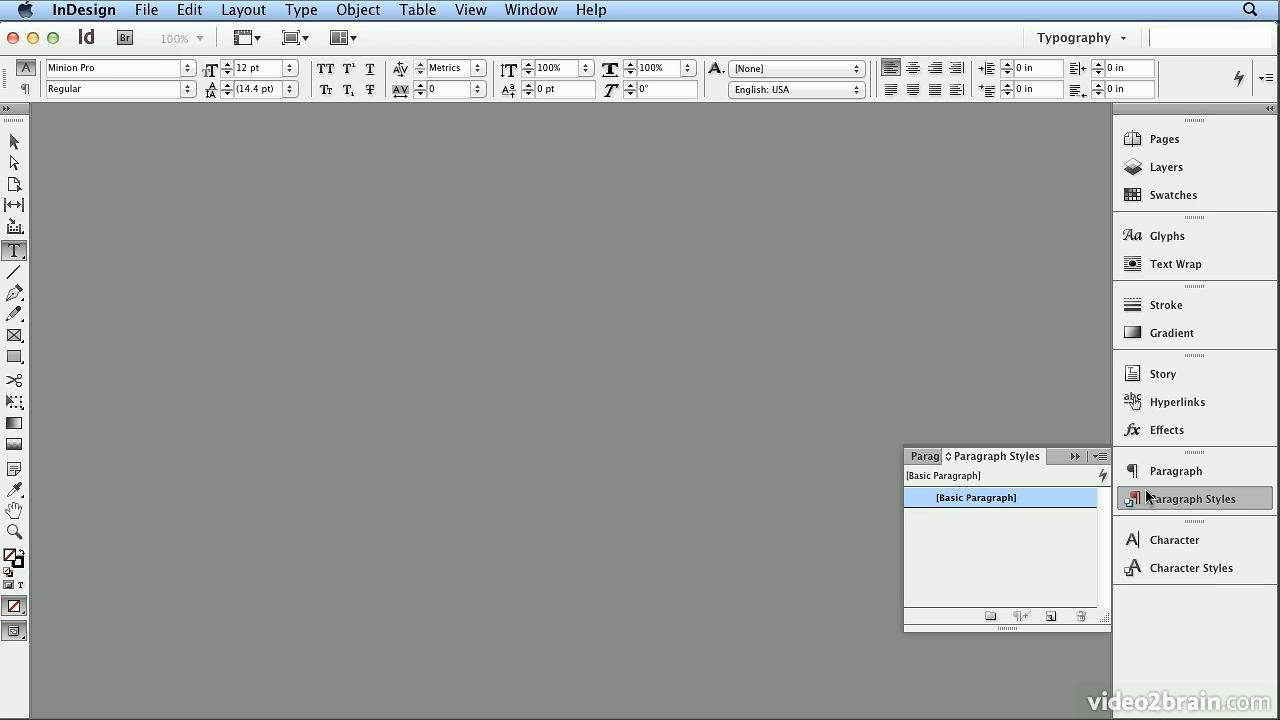
double_click(1072, 500)
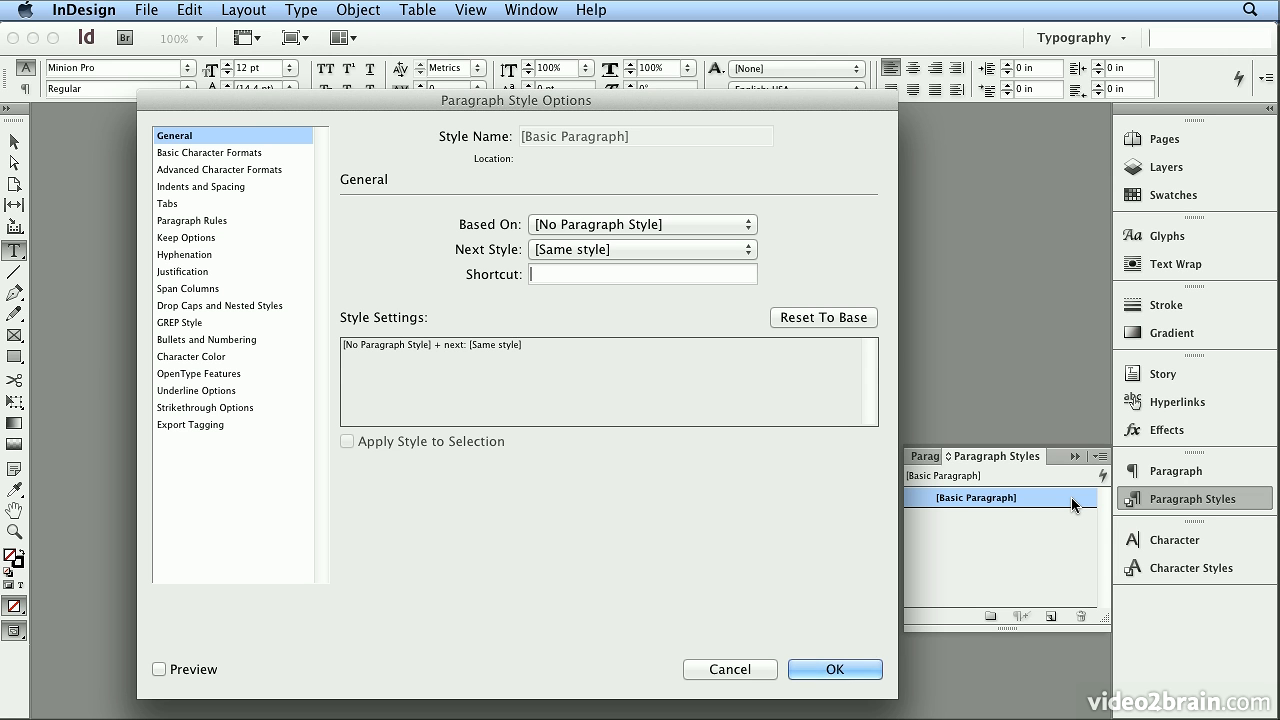
left_click(287, 153)
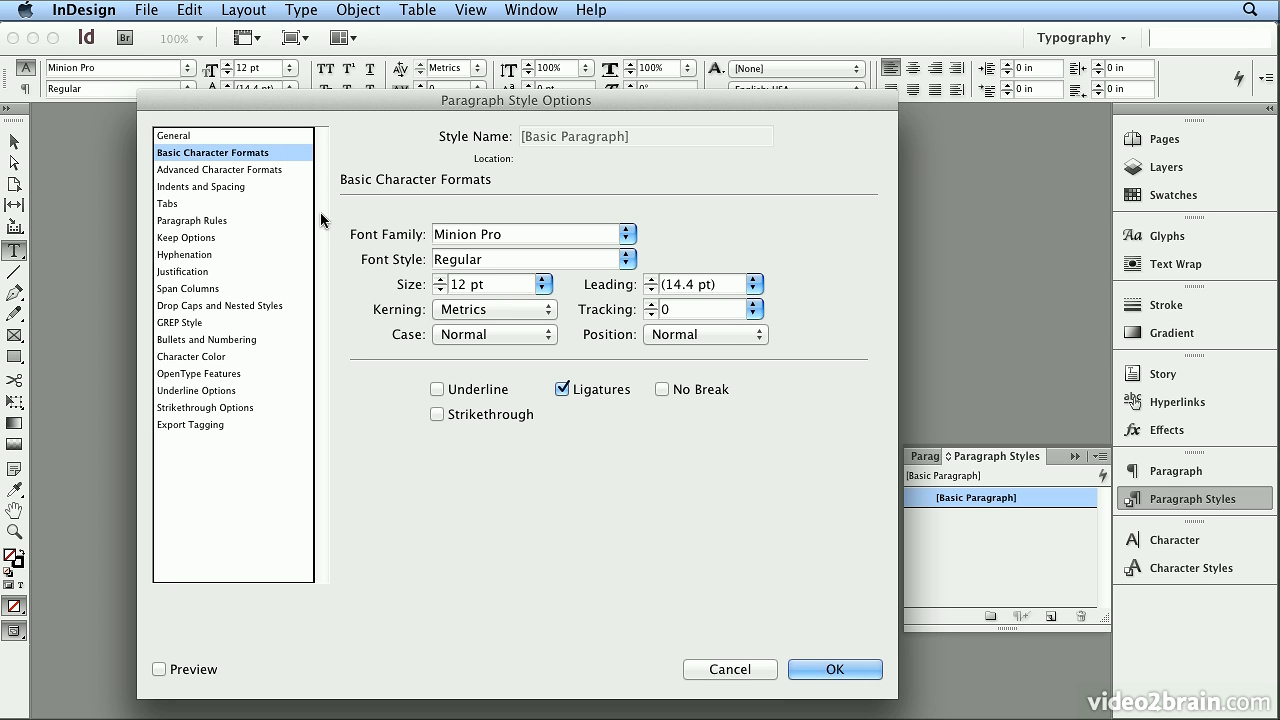
left_click(469, 308)
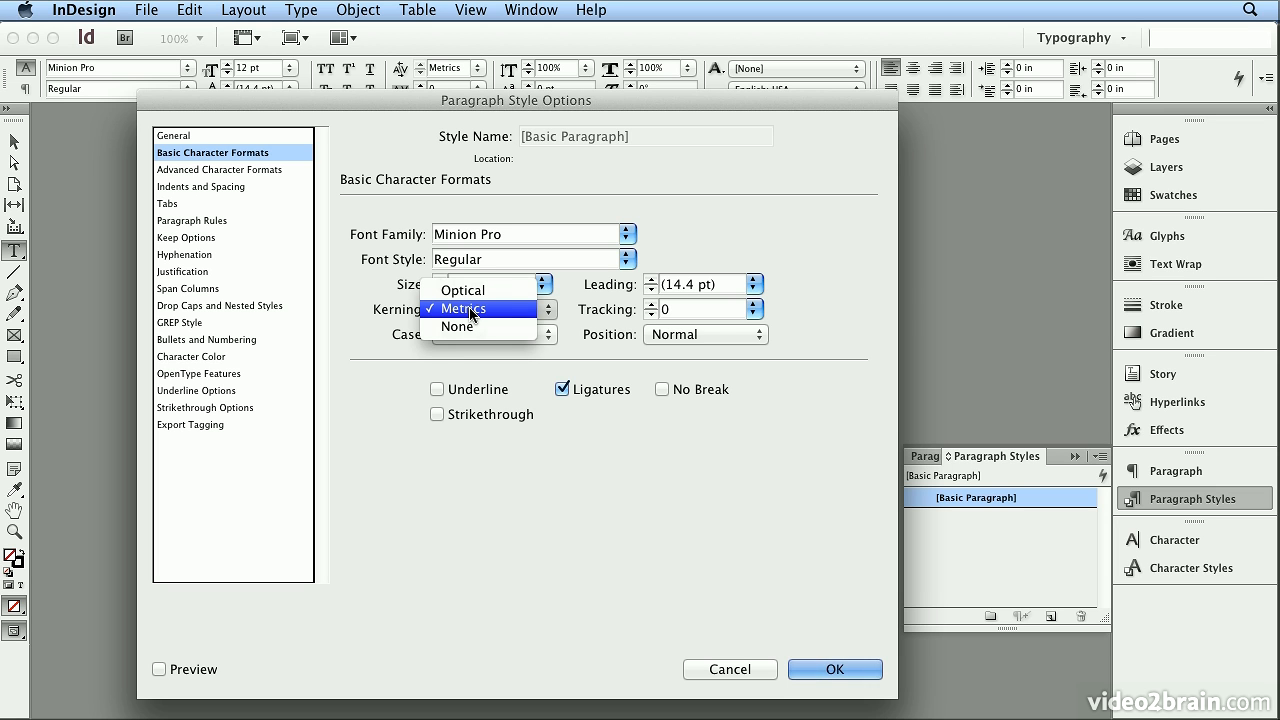
left_click(366, 320)
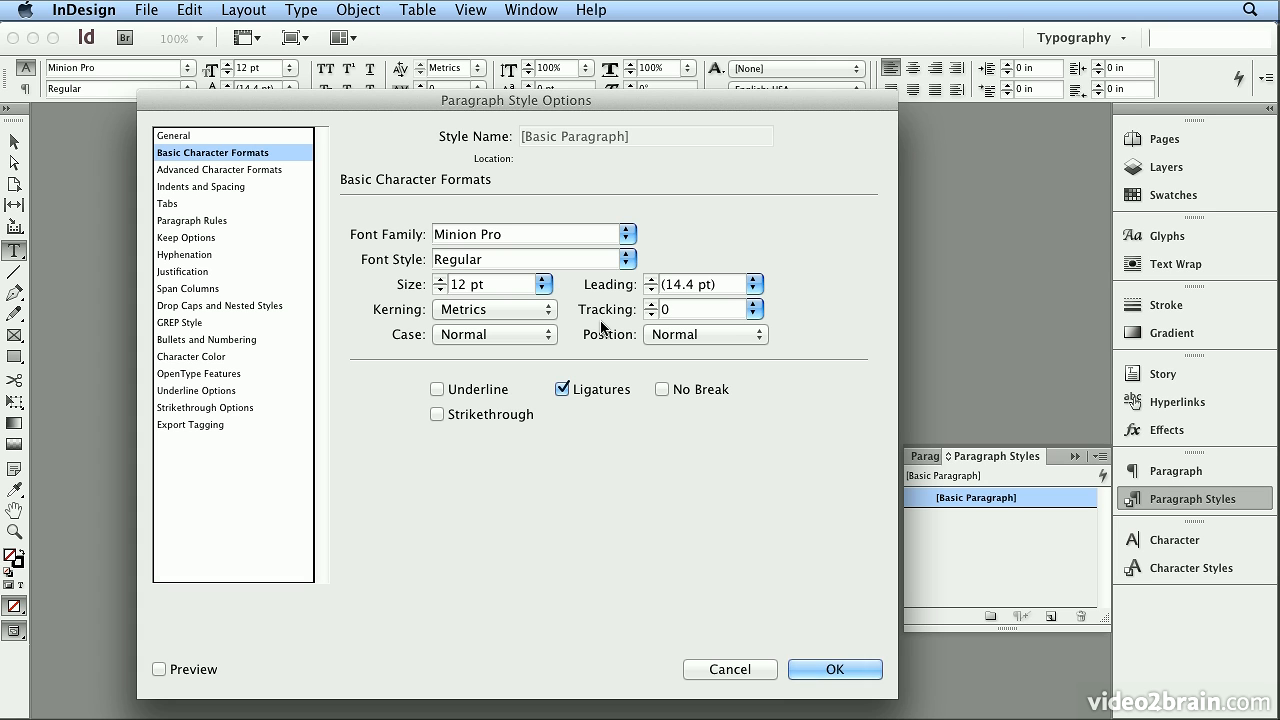
left_click(547, 320)
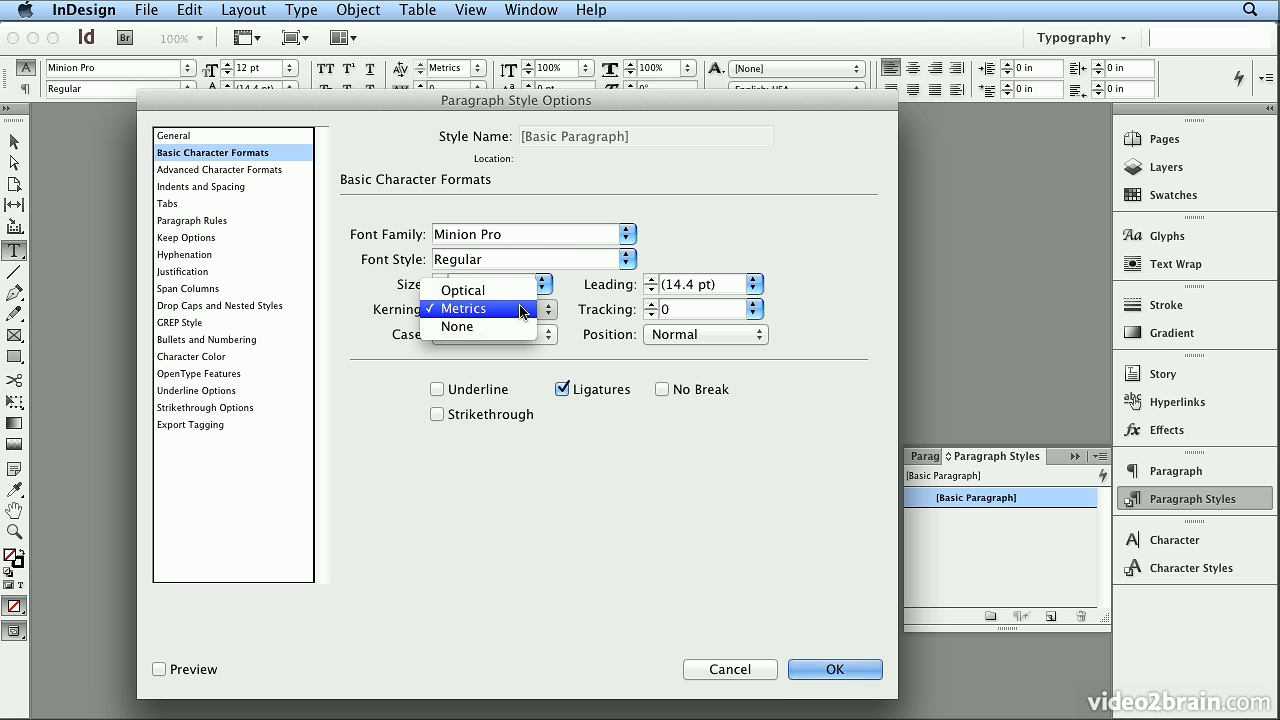
left_click(507, 290)
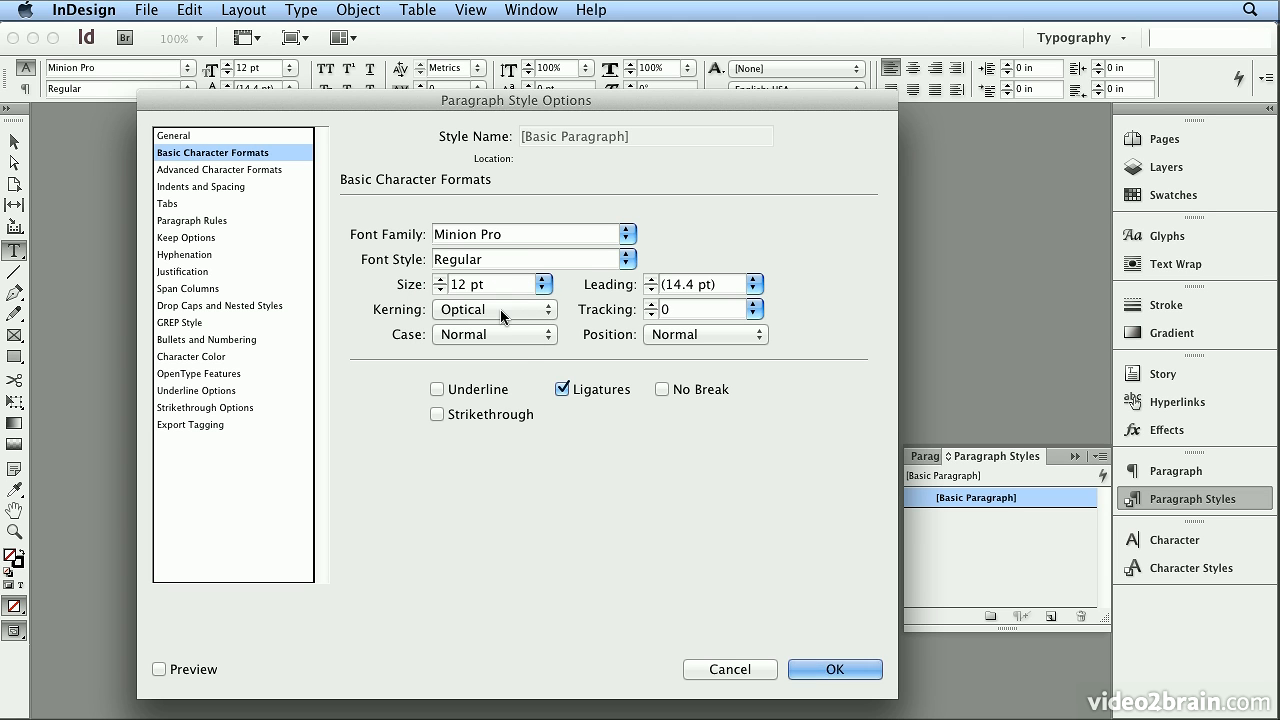
left_click(500, 309)
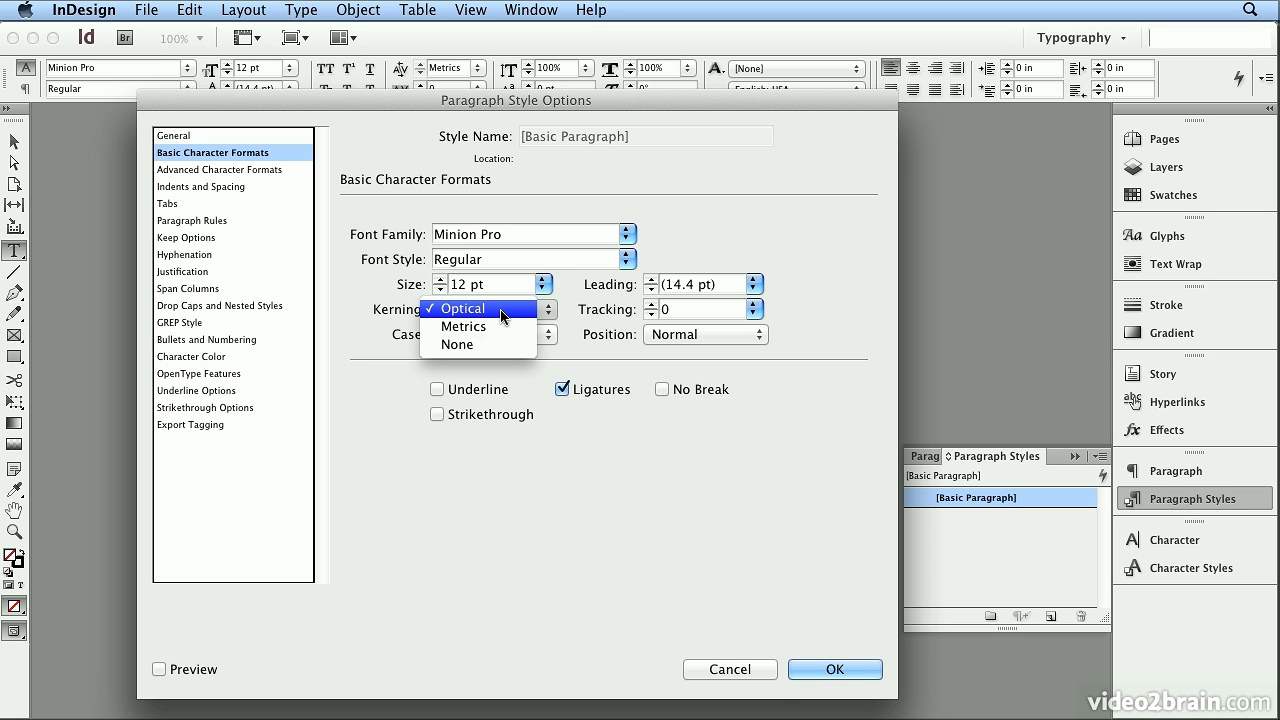
left_click(502, 316)
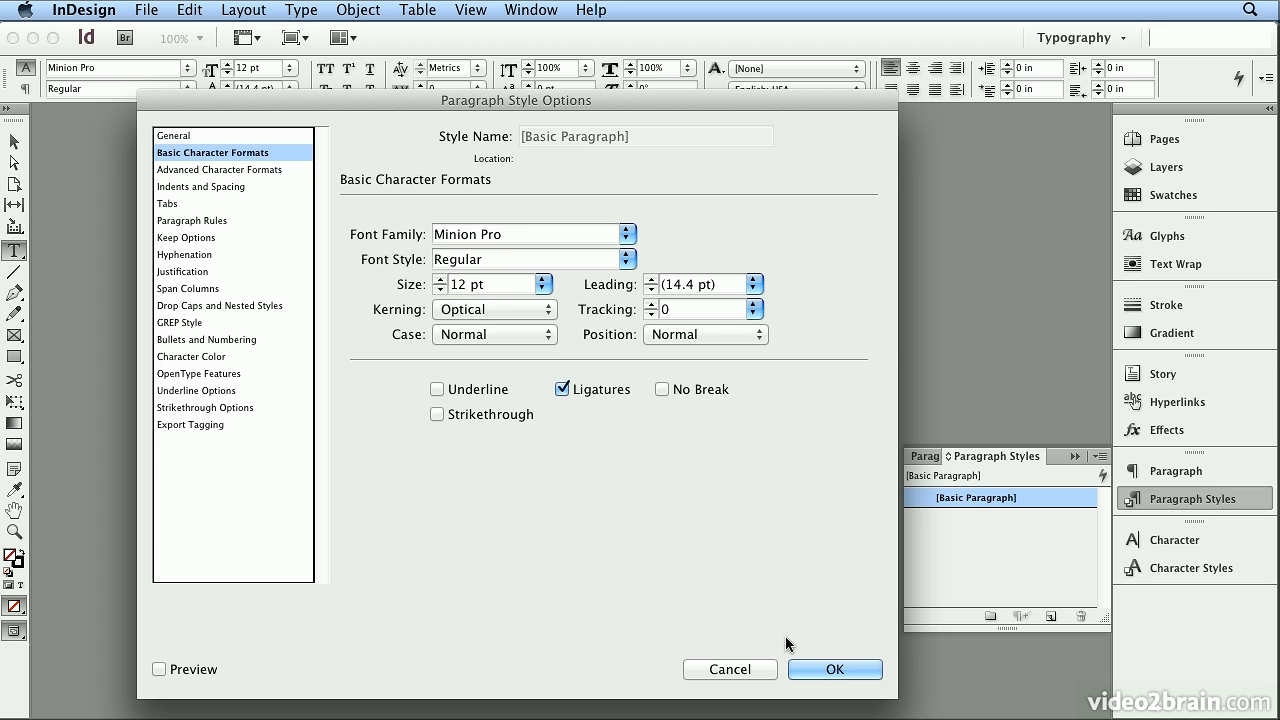
left_click(836, 670)
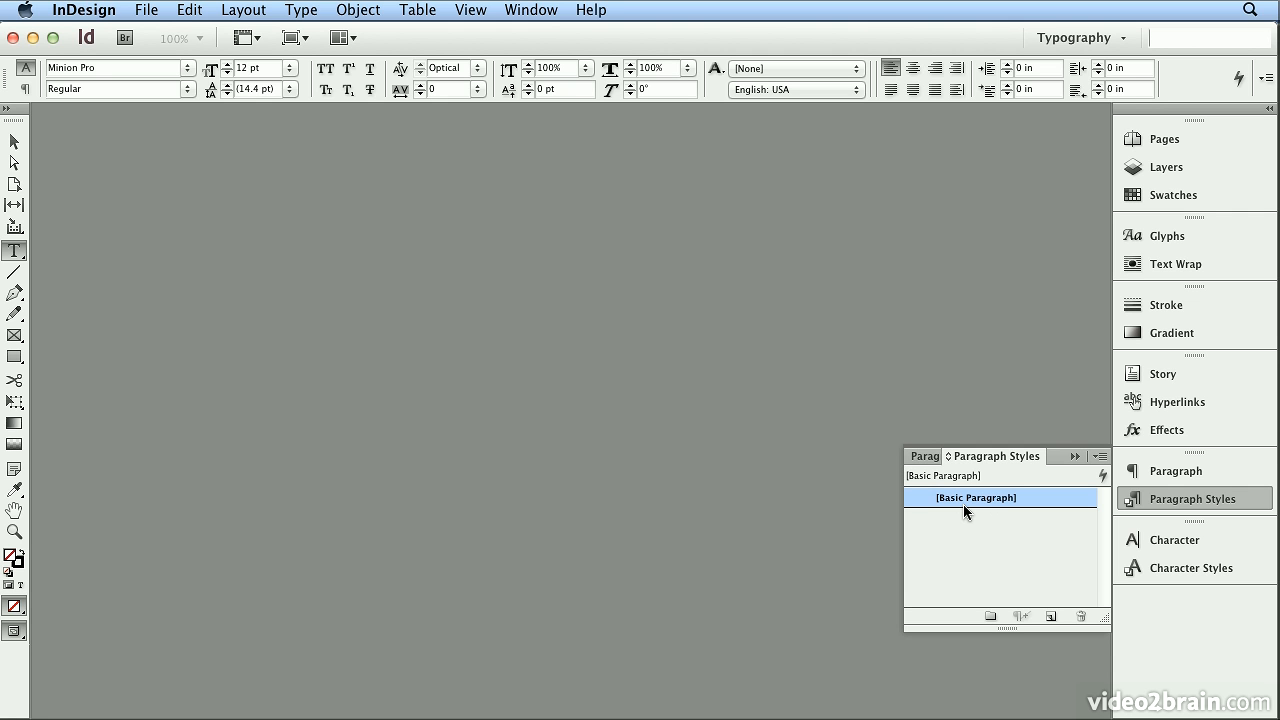
Create a new one-page Letter document using the [Default] preset
left_click(152, 12)
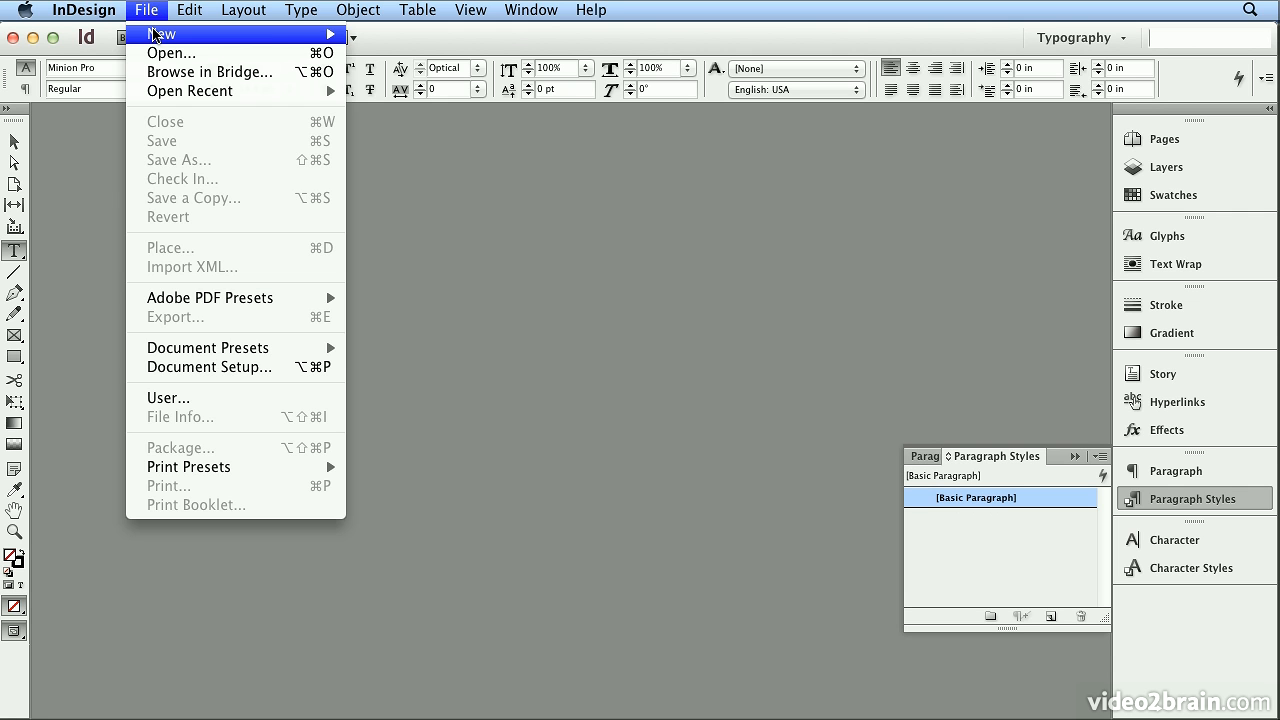
mouse_move(158, 34)
left_click(409, 40)
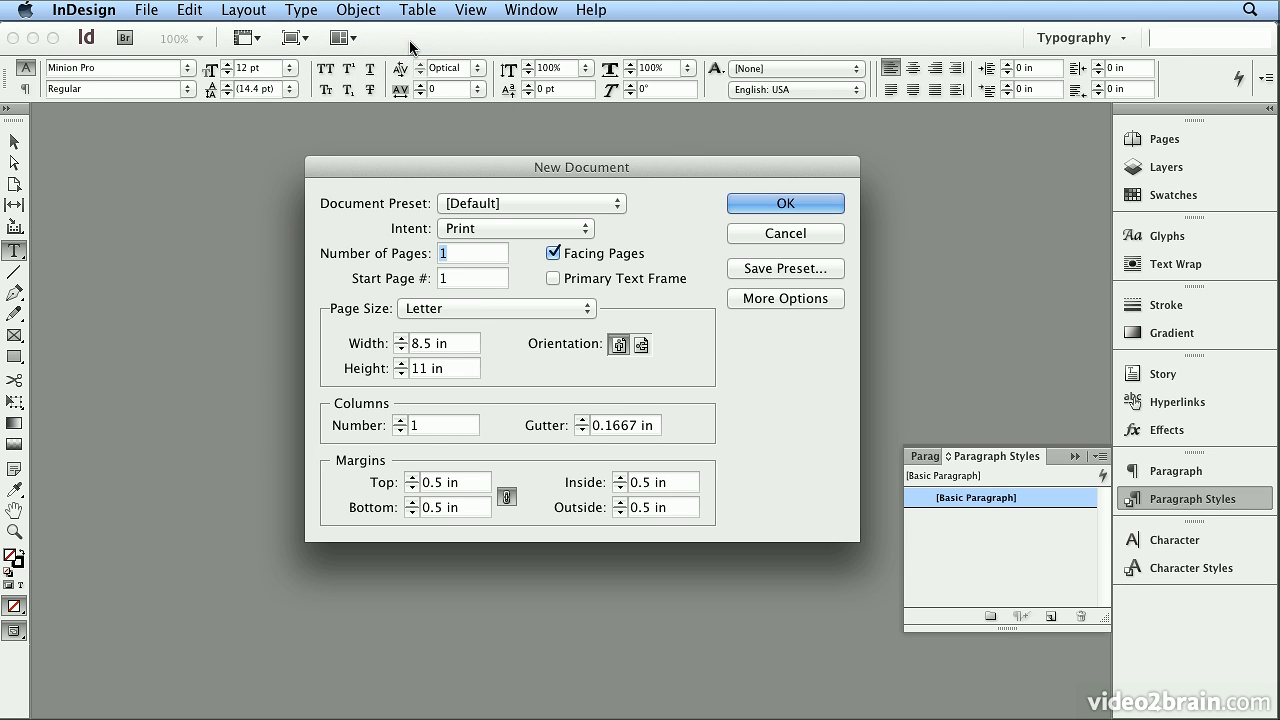
left_click(754, 205)
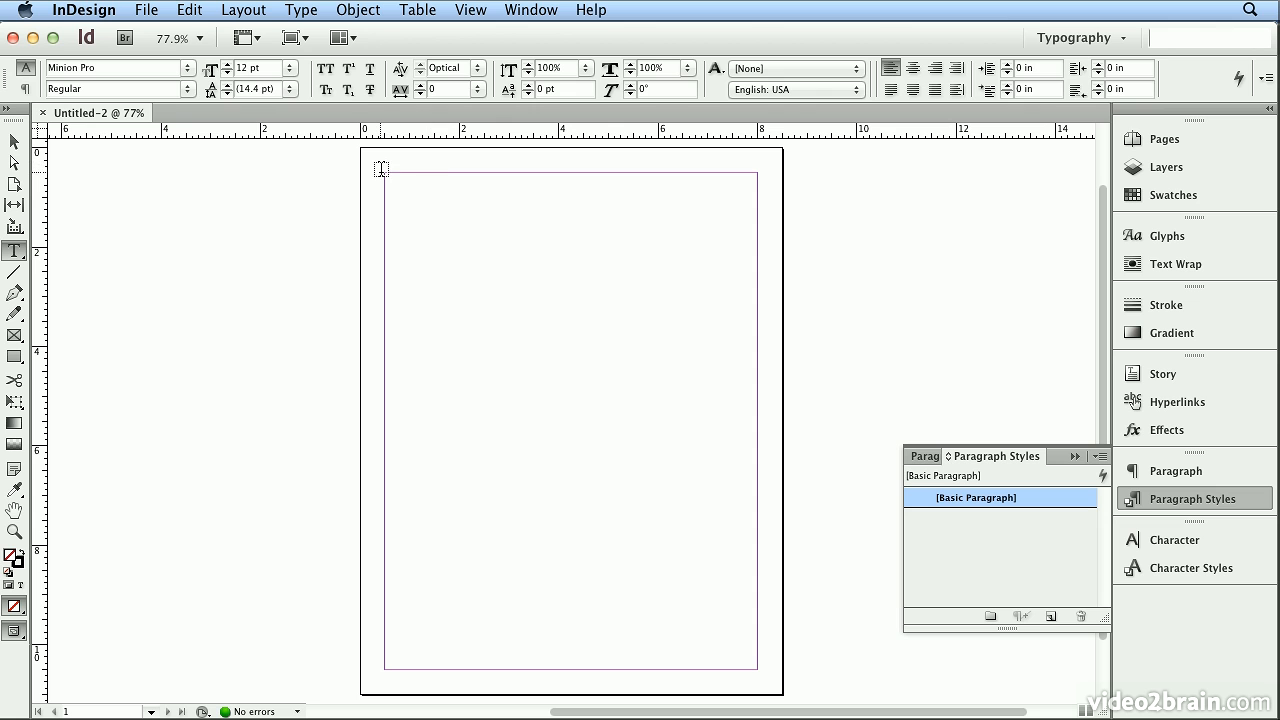
Add a text frame about 6.7 in wide and 2 in tall at the upper margin corner, containing the word Was, enlarged to 400%
left_click_drag(384, 168, 715, 268)
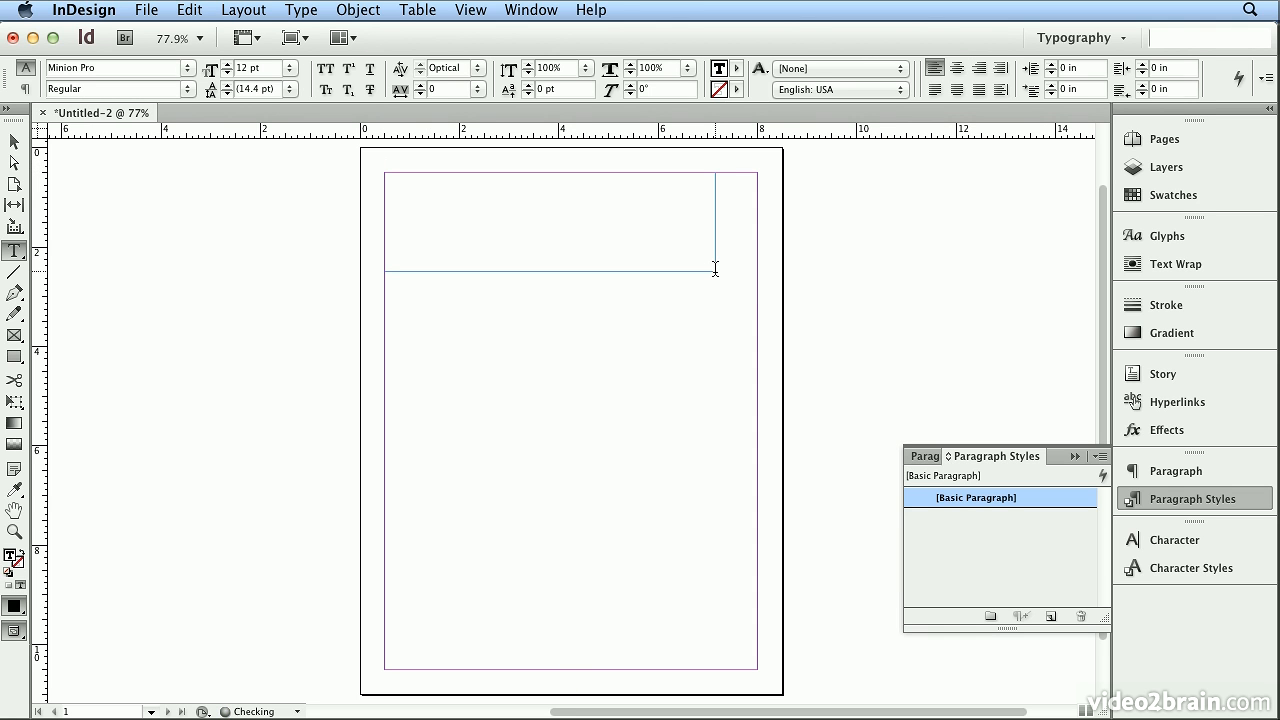
type("W")
key("super+equal")
key("super+equal")
key("super+equal")
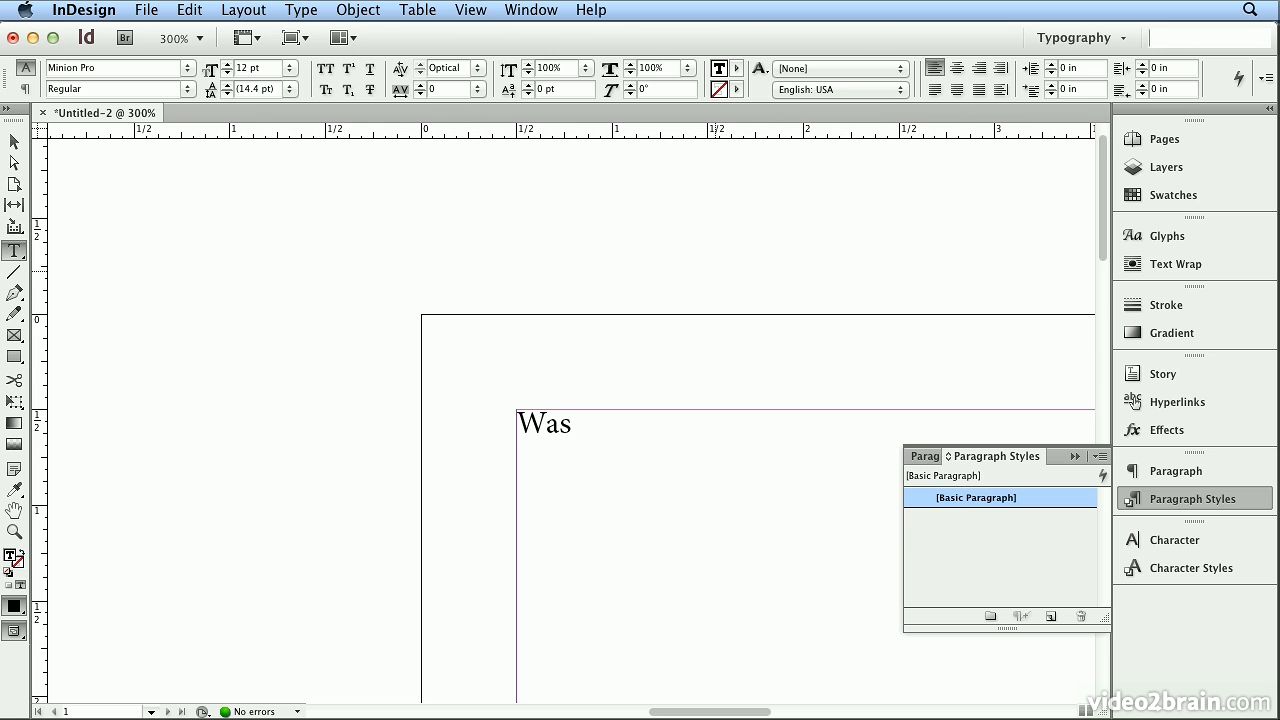
key("super+equal")
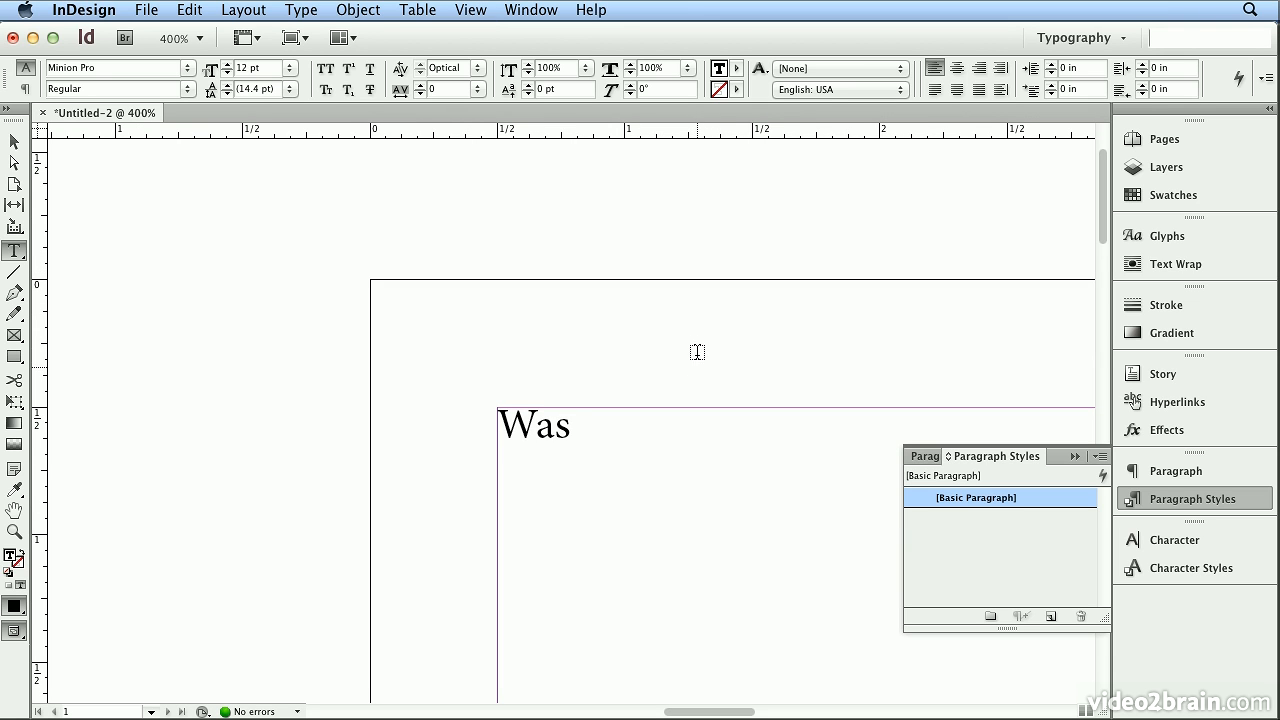
Examine the kerning applied to the whole word Was and between its individual letters
double_click(530, 428)
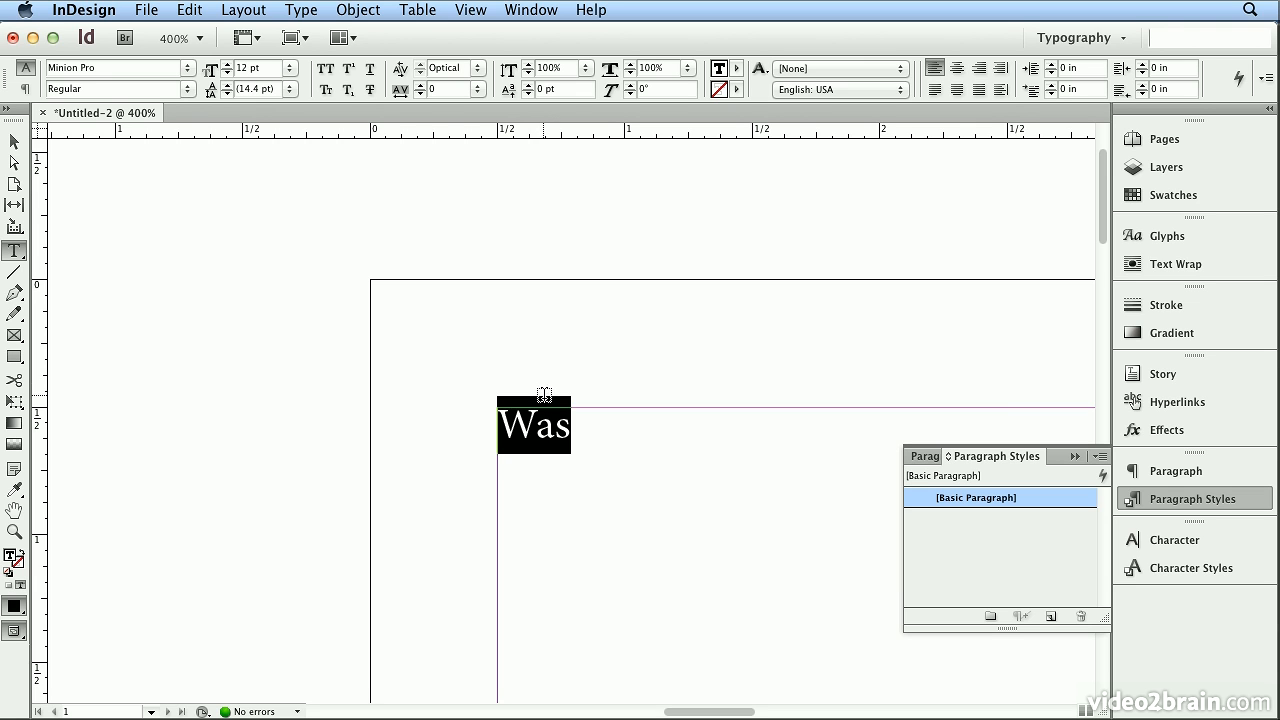
left_click(537, 424)
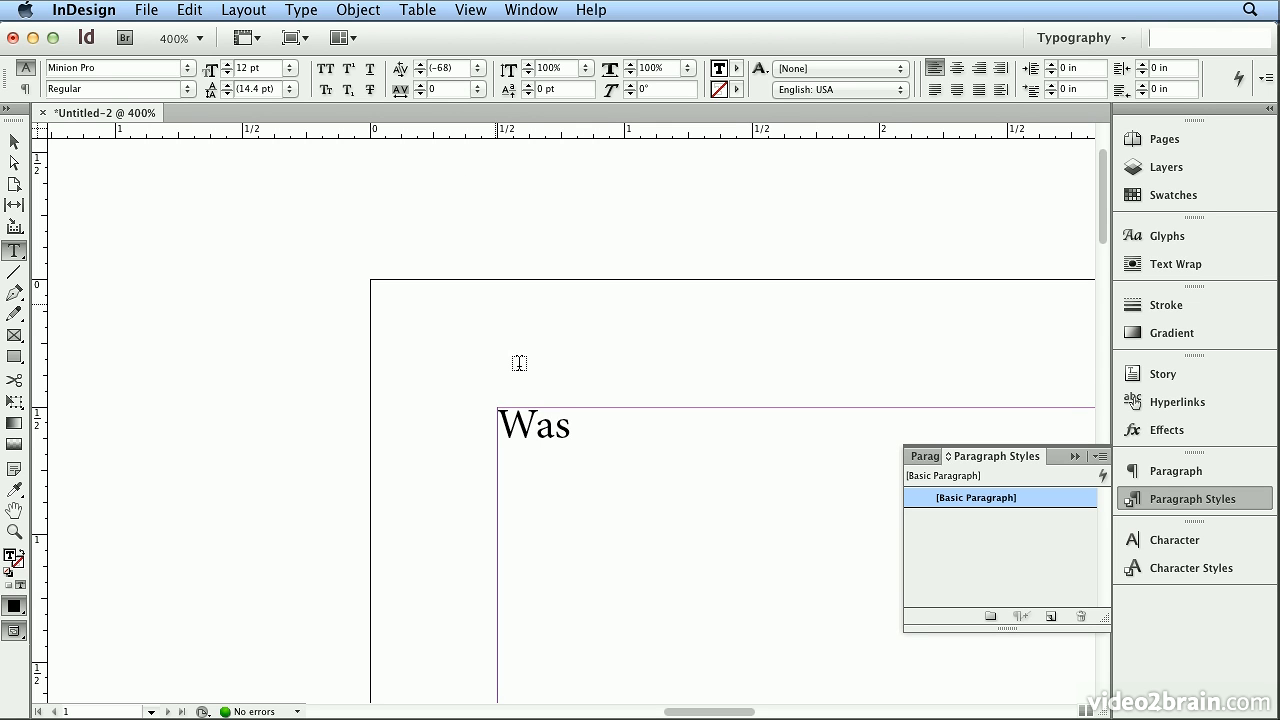
left_click(555, 425)
Change the font of the word Was to Myanmar MN and check the kerning between its letters
key("super+a")
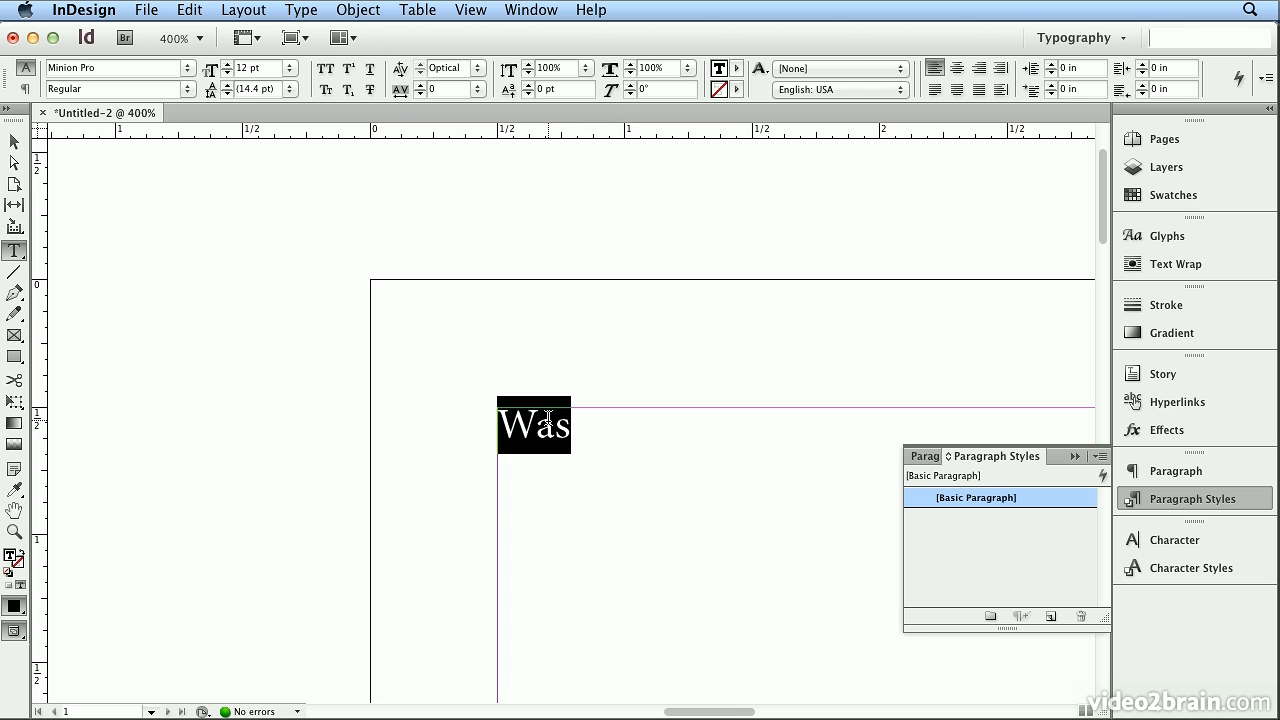
left_click(188, 68)
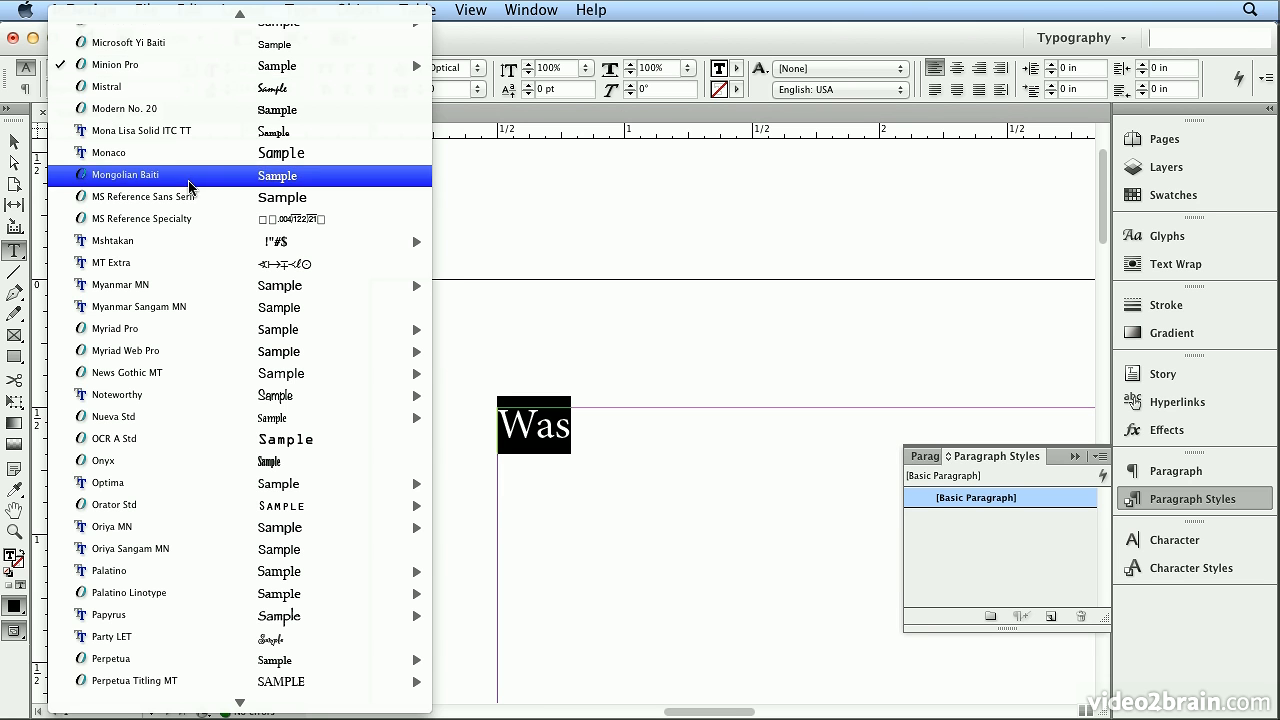
mouse_move(208, 291)
left_click(452, 284)
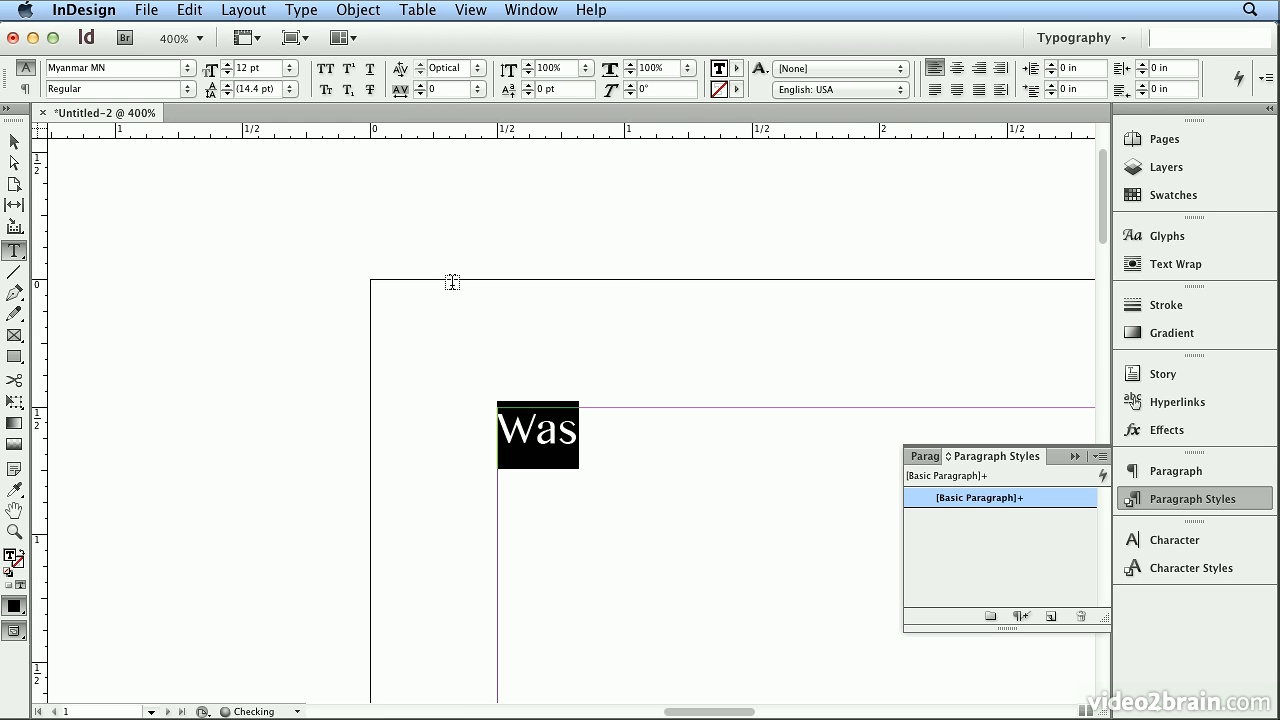
left_click(538, 422)
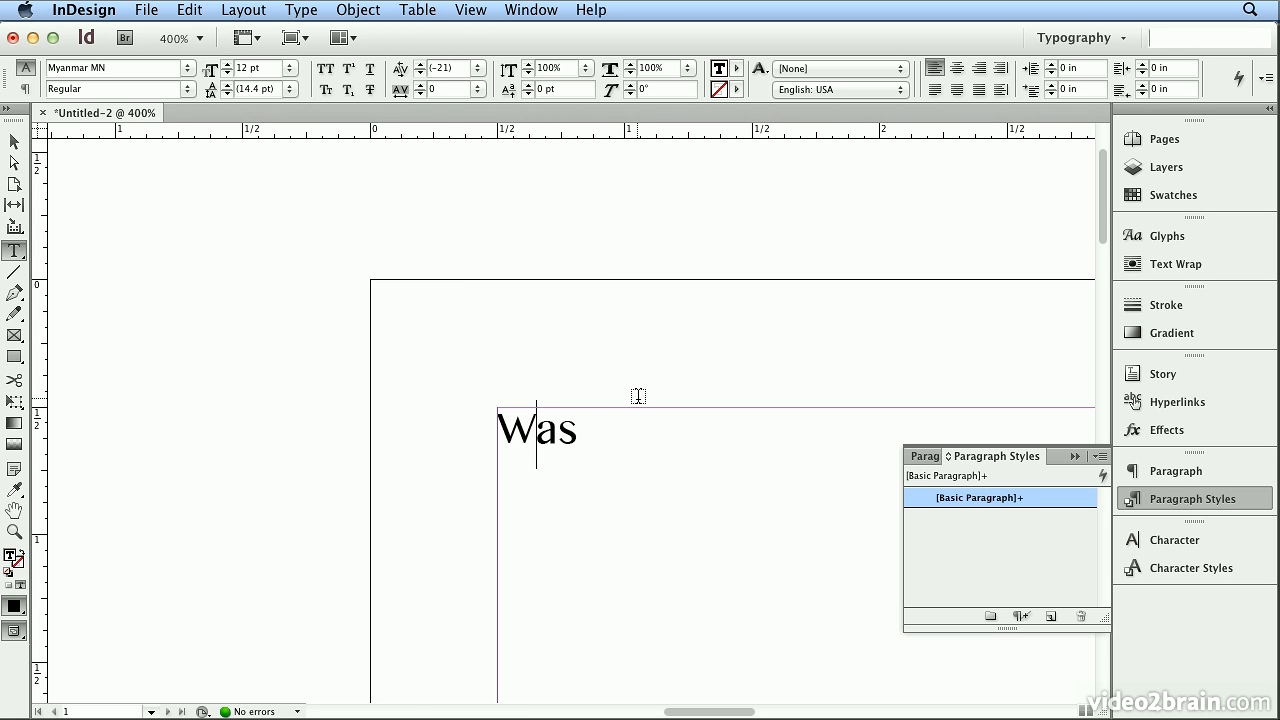
left_click(558, 427)
Add a second paragraph reading Finally below the word Was
left_click(620, 434)
key("Return")
type("F")
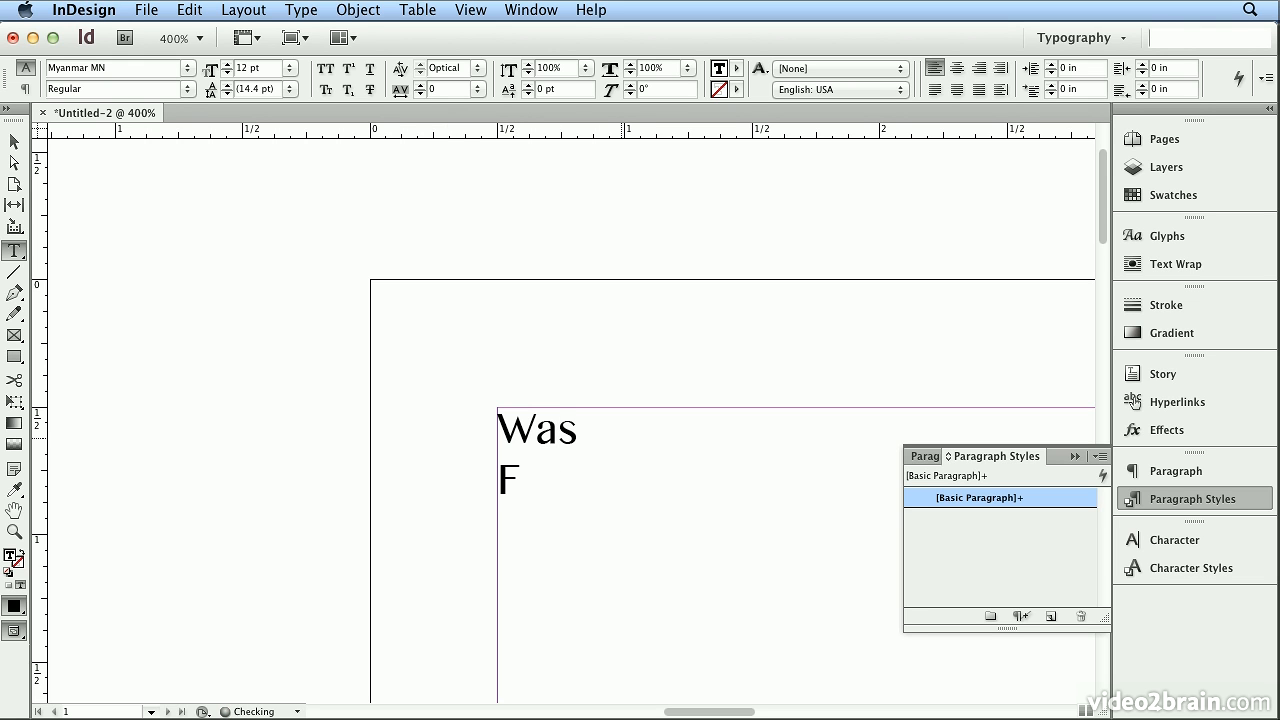
type("inally")
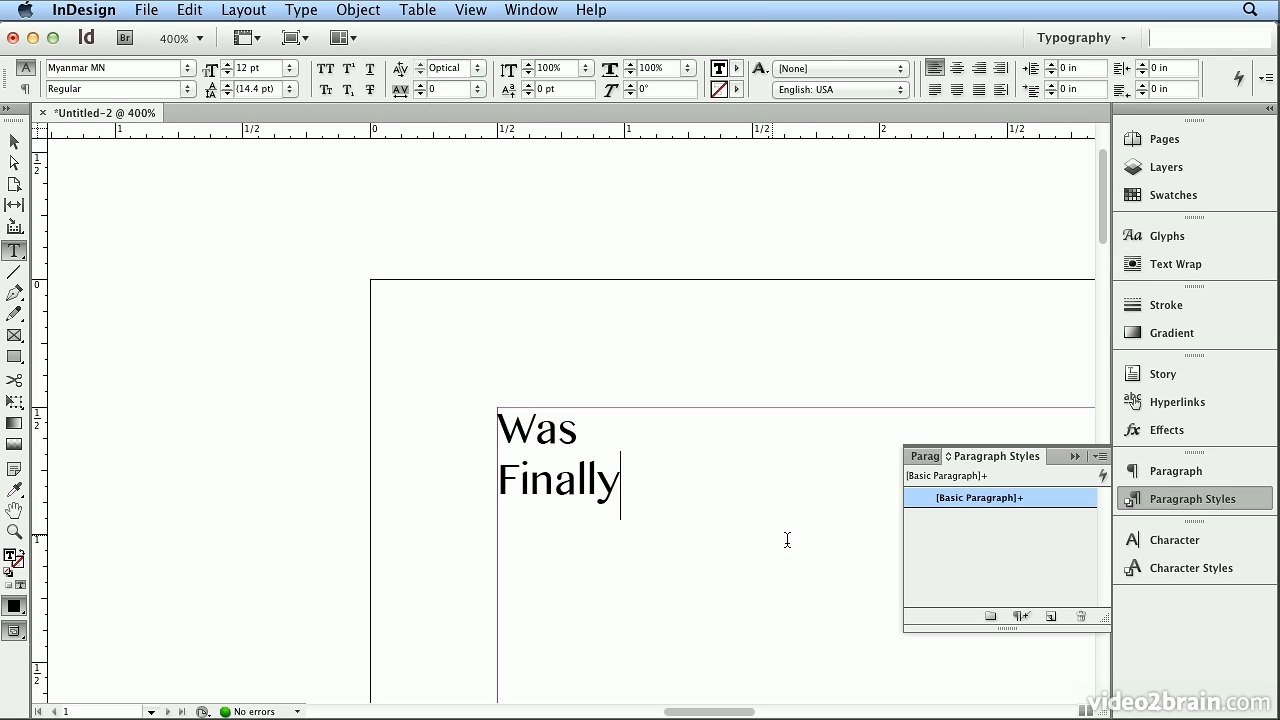
Format the word Finally in Arial Black at 20 pt
double_click(614, 478)
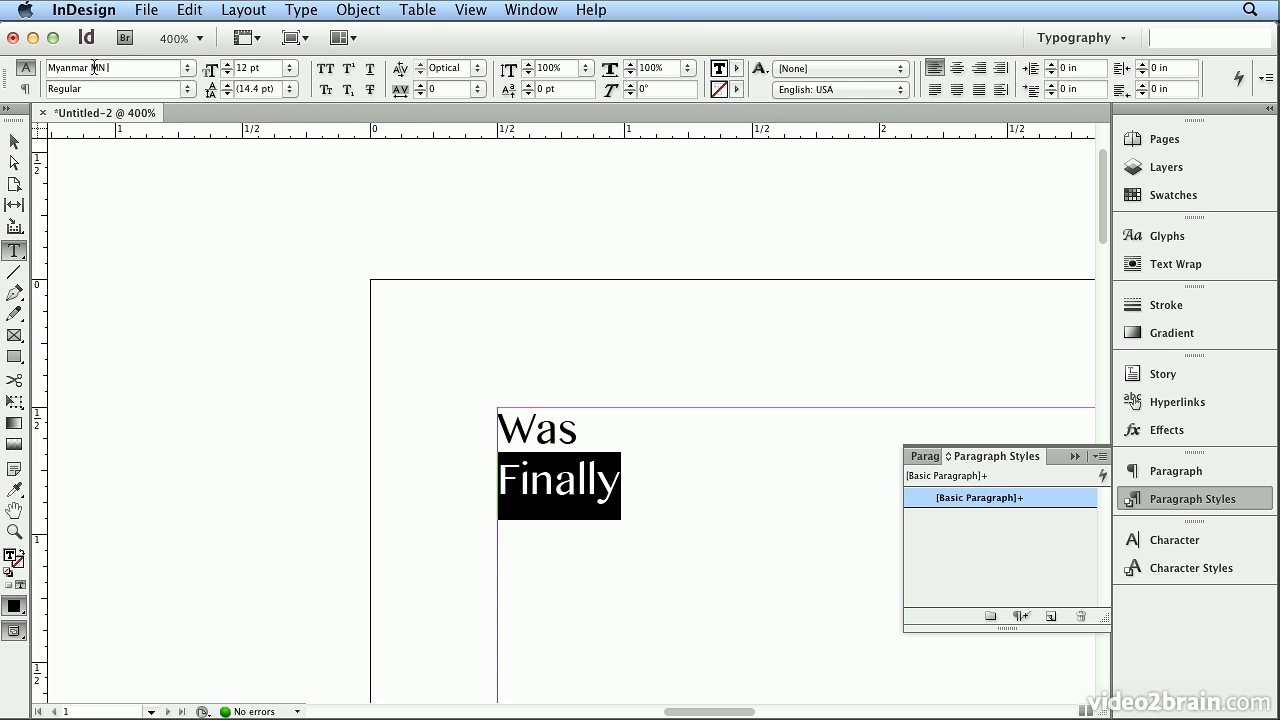
left_click(189, 67)
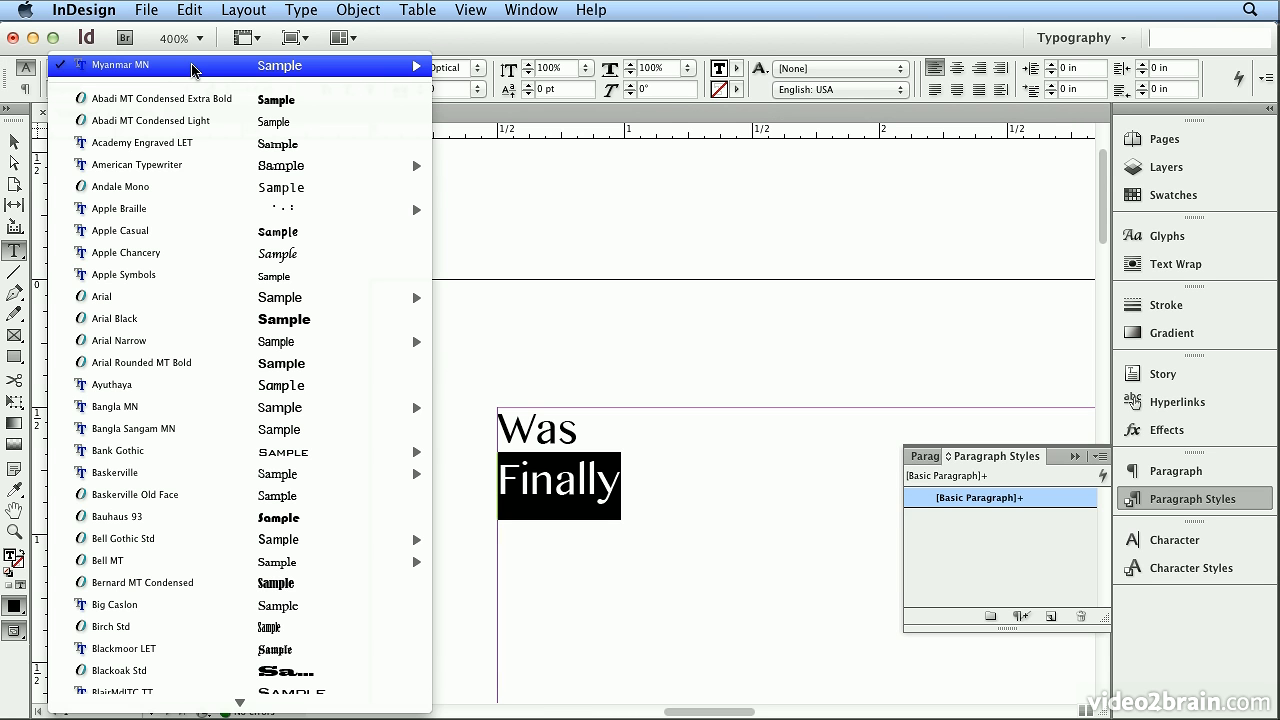
left_click(236, 318)
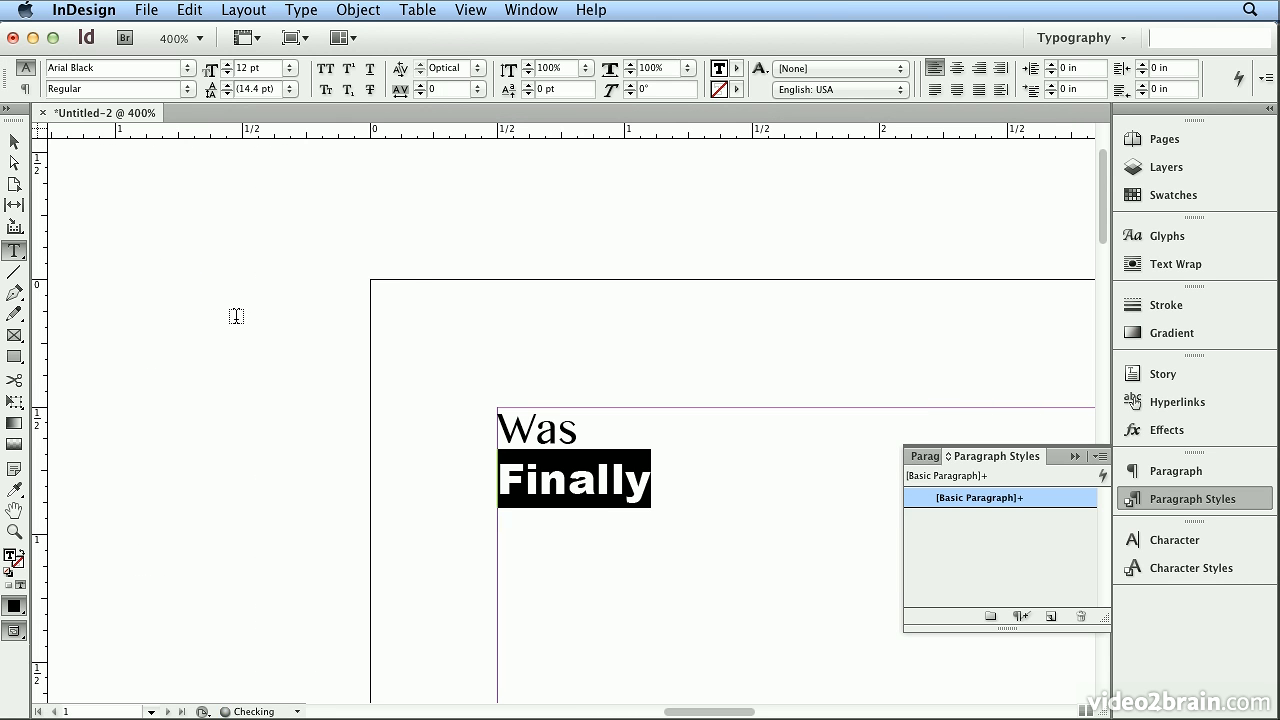
left_click(206, 62)
type("20")
key("Return")
left_click(543, 421)
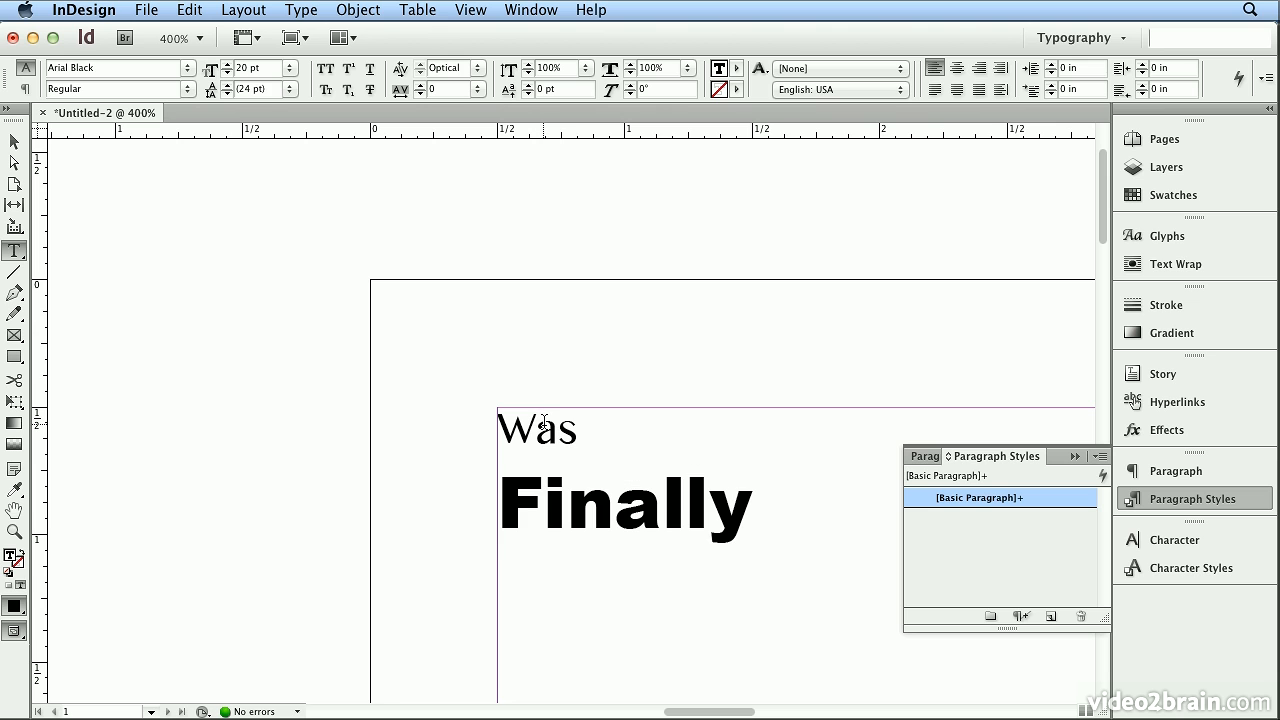
Select all the text in the frame, increase its size by 1 pt, and check the size of the word Was
left_click(551, 493)
left_click(189, 10)
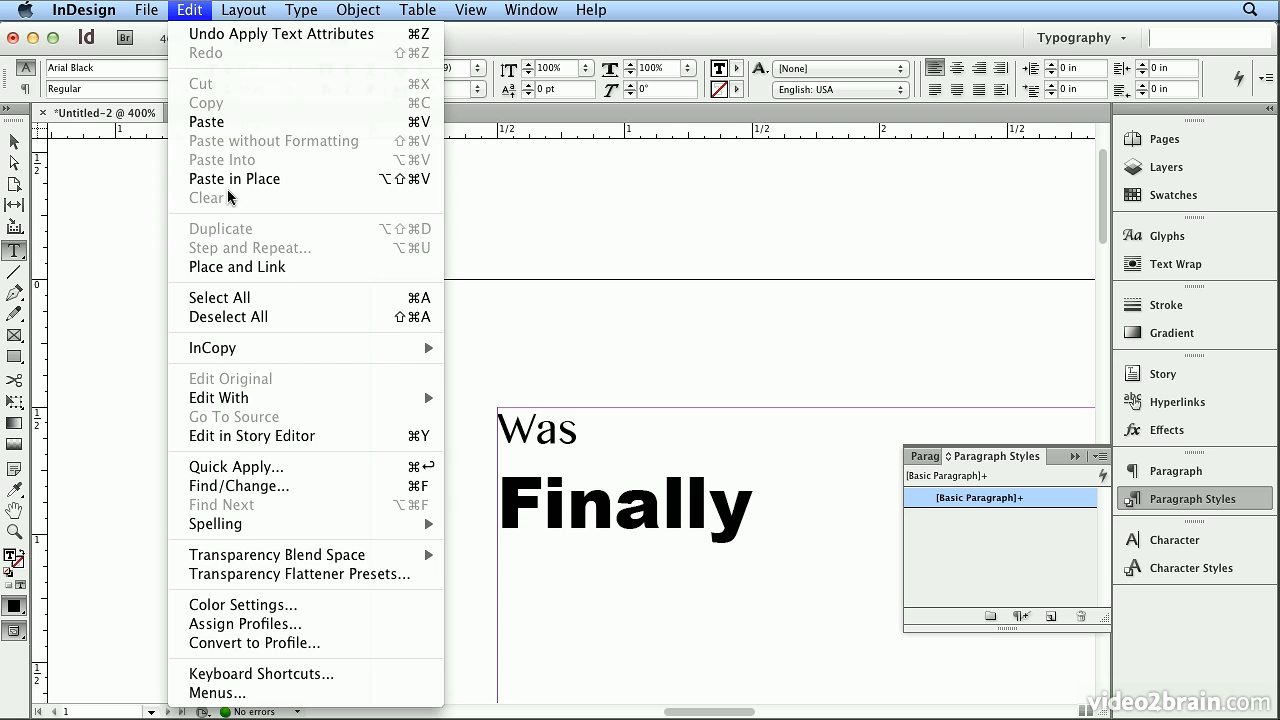
left_click(305, 298)
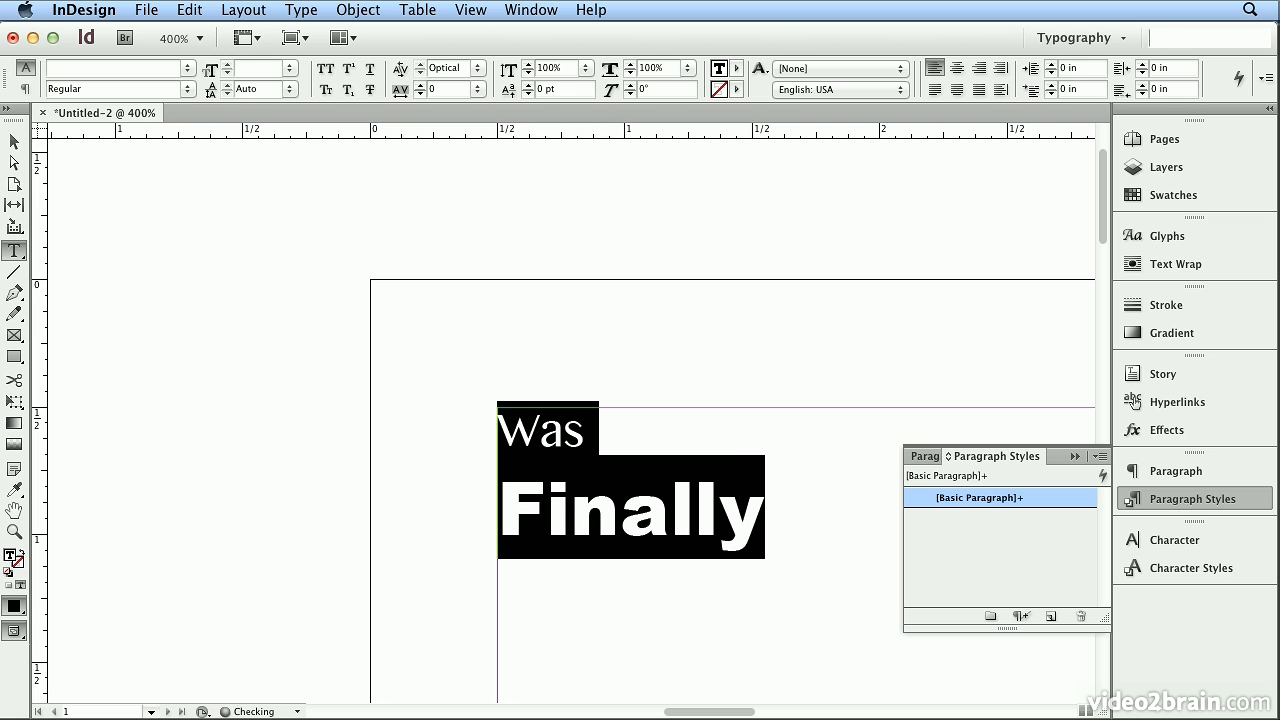
left_click(529, 422)
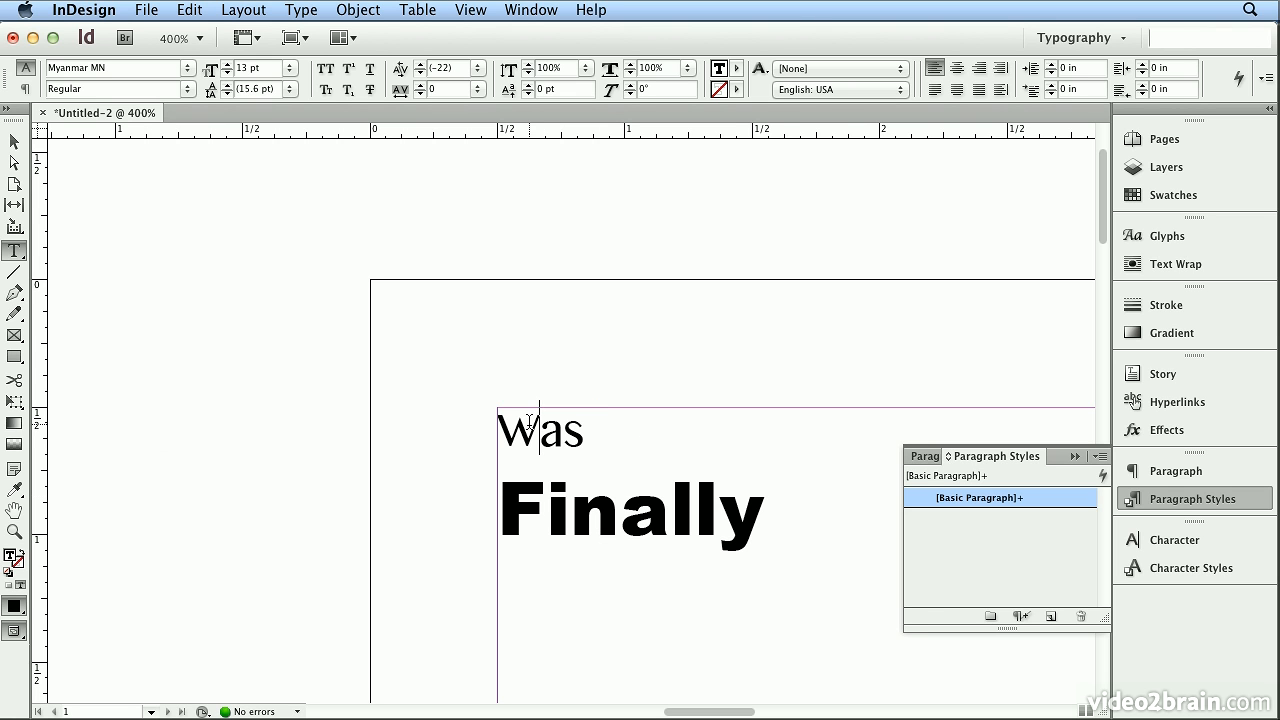
Select both paragraphs and increase their font sizes together by four 1 pt increments
left_click(553, 512)
key("super+a")
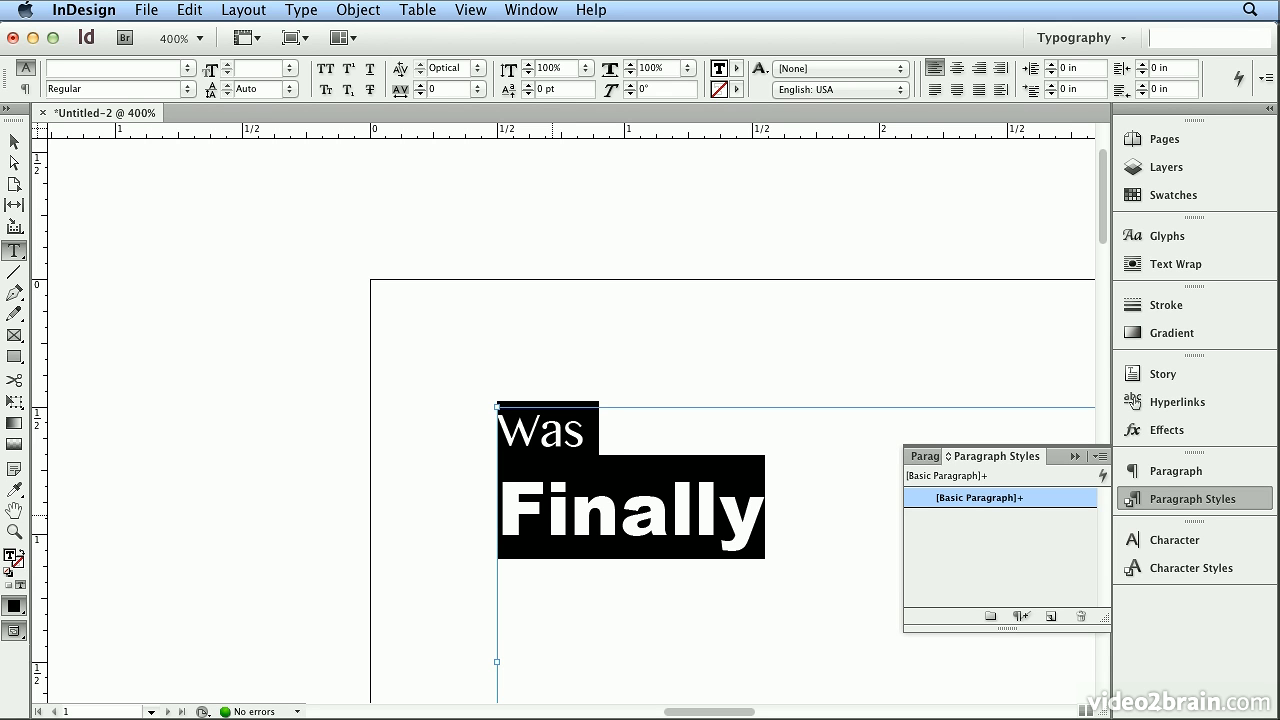
key("super+shift+period")
key("super+shift+period")
key("super+shift+period")
key("super+shift+period")
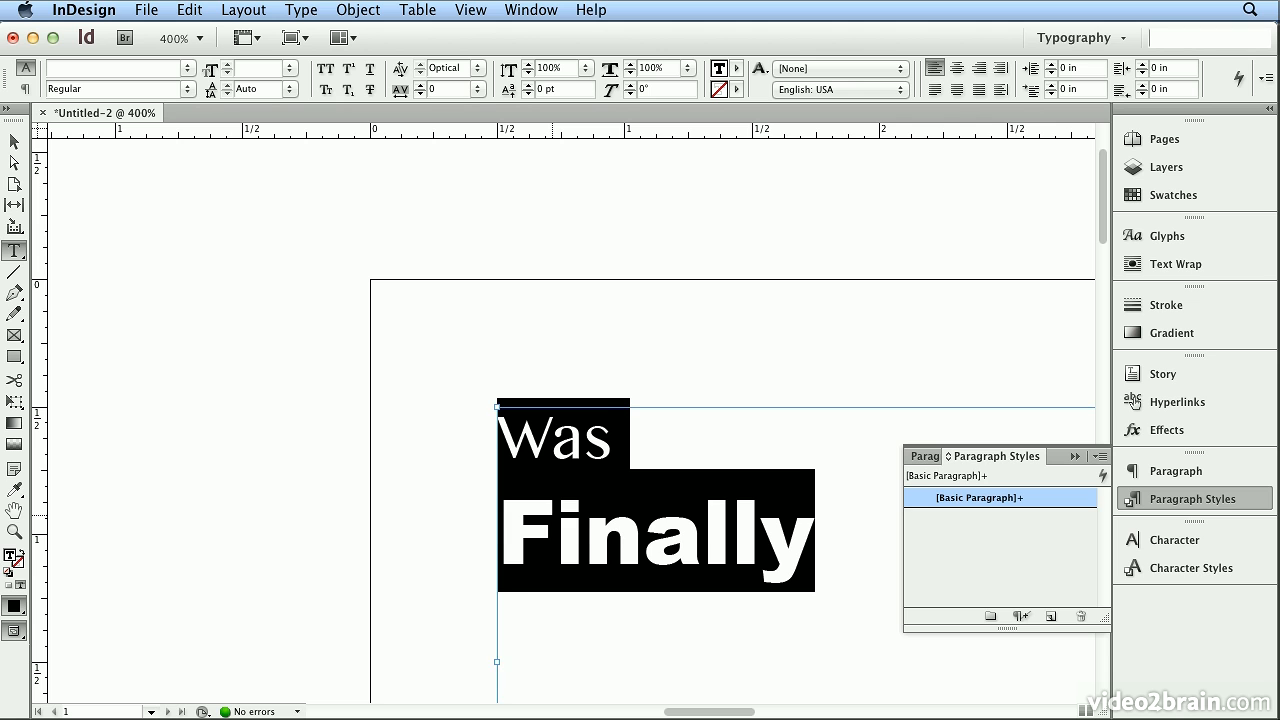
Reduce the font sizes of both paragraphs together by three 1 pt increments and check the size of the word Was
key("super+shift+comma")
key("super+shift+comma")
key("super+shift+comma")
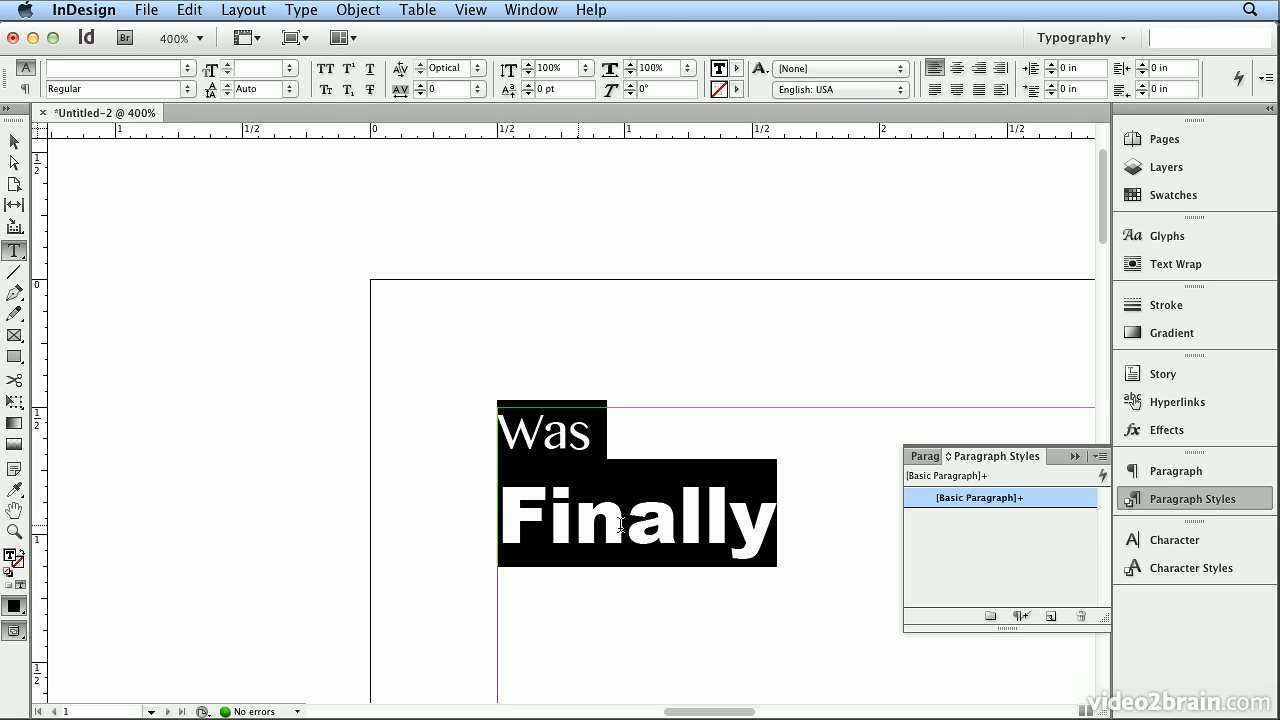
left_click(570, 428)
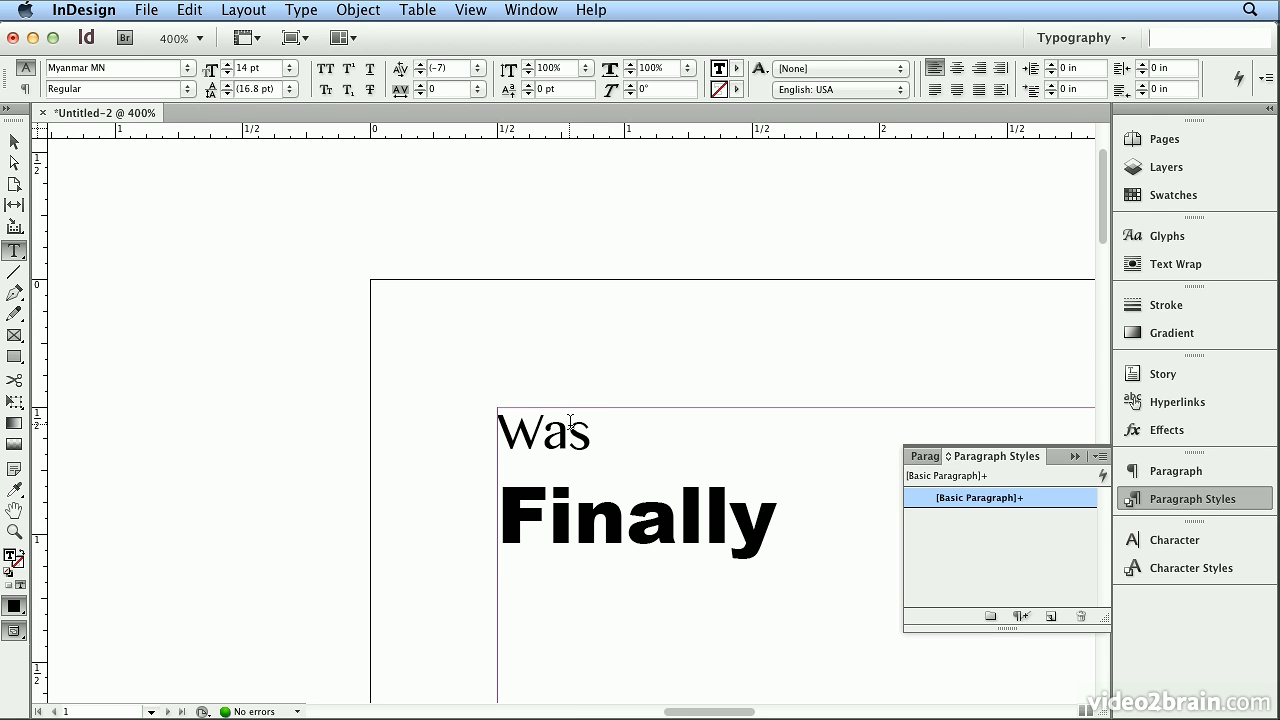
Check the font size of the word Finally and close the document without saving changes
left_click(590, 511)
left_click(43, 113)
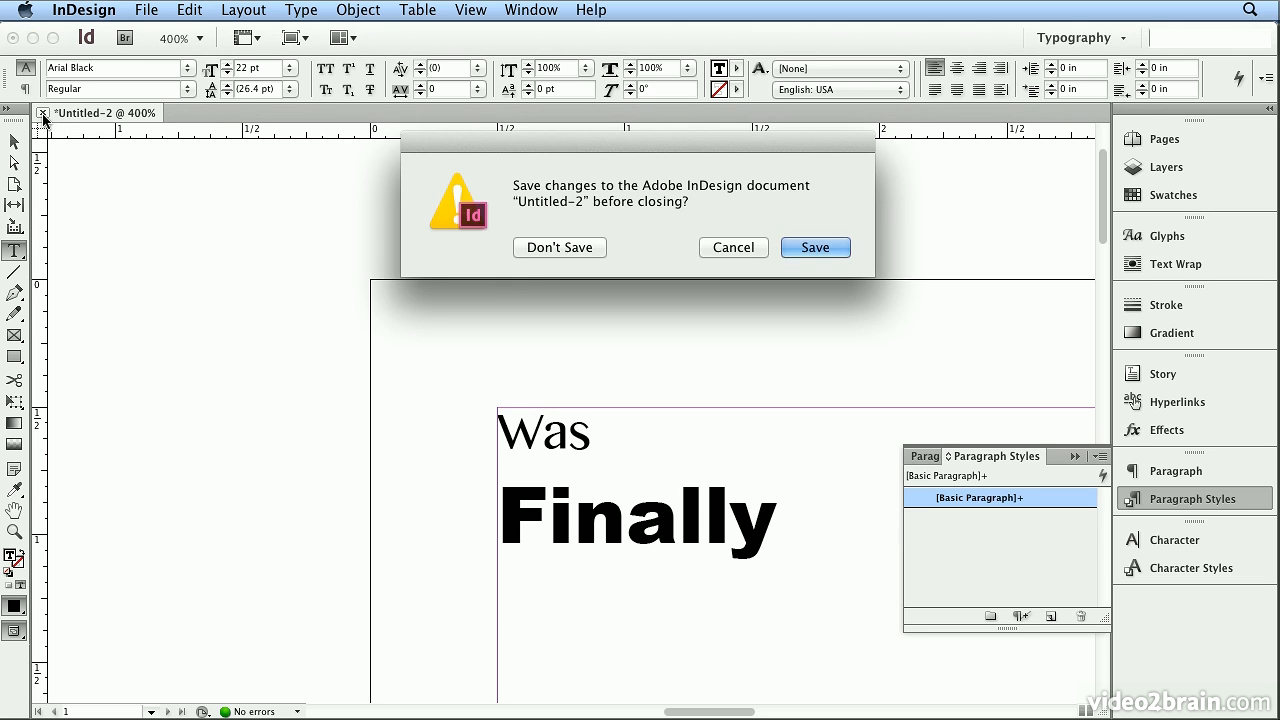
left_click(520, 249)
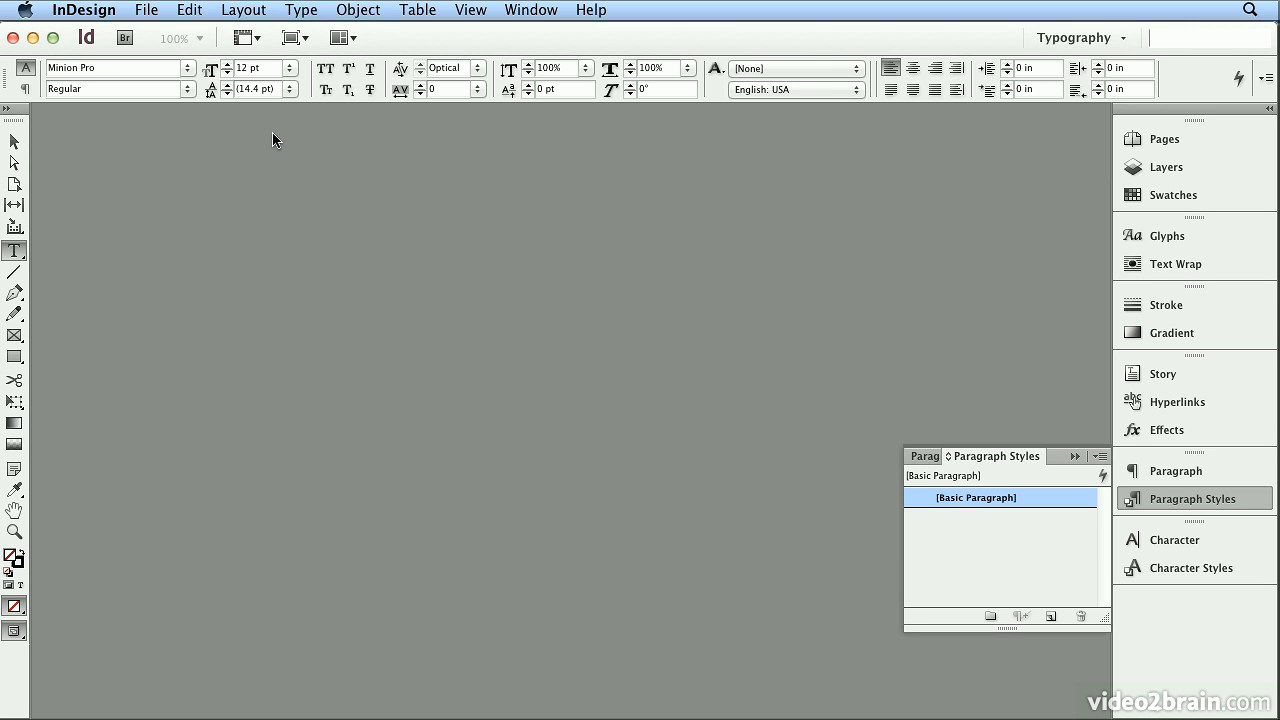
Review the Display Performance and Units & Increments preferences with no document open
left_click(84, 10)
mouse_move(103, 72)
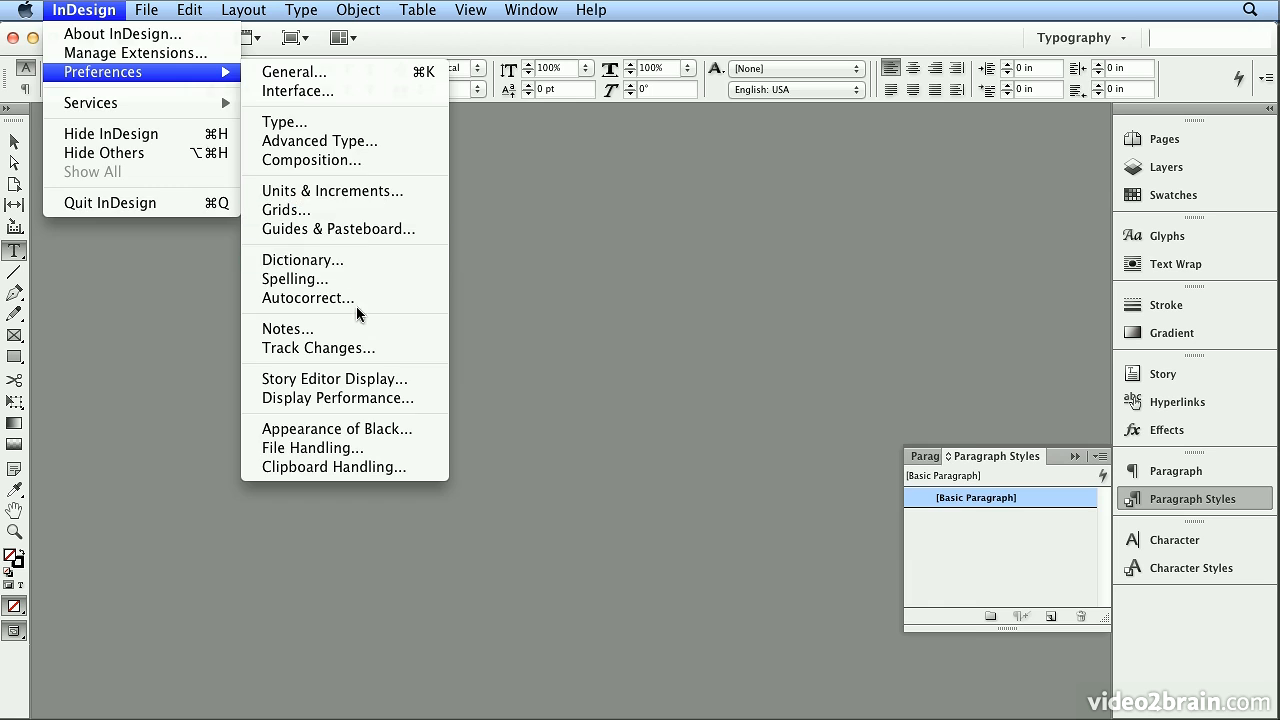
left_click(395, 400)
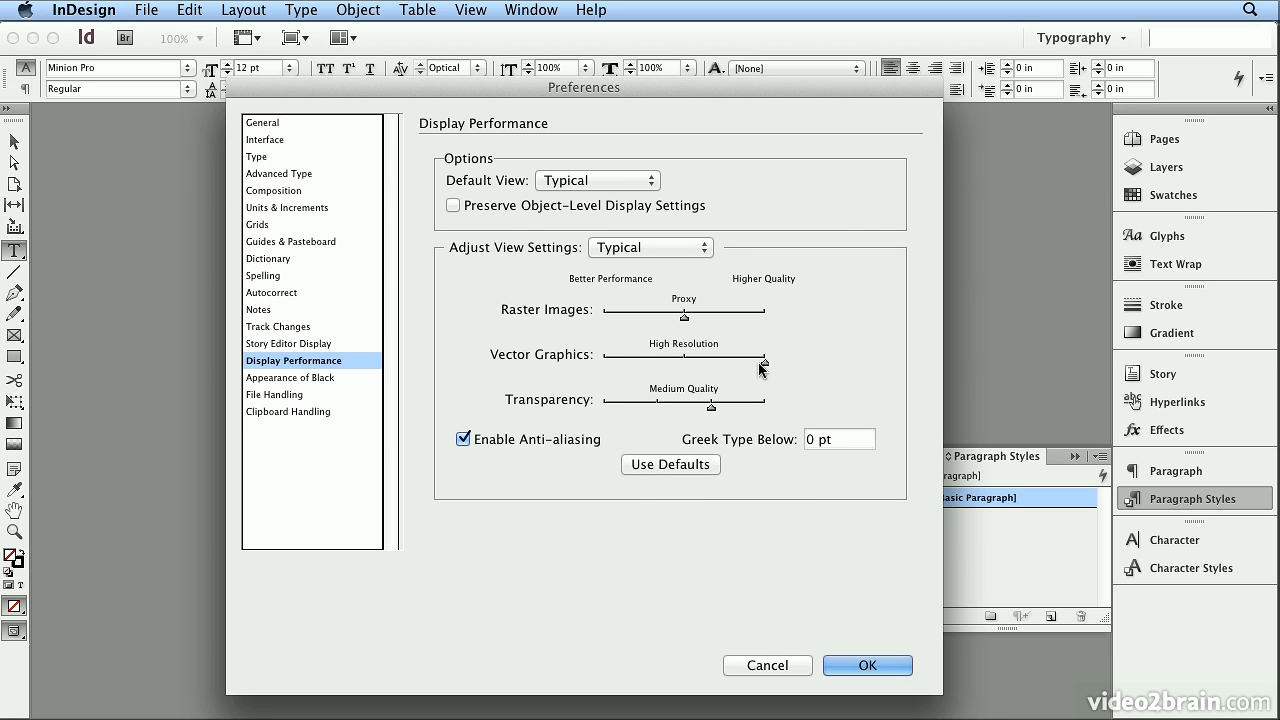
left_click(320, 206)
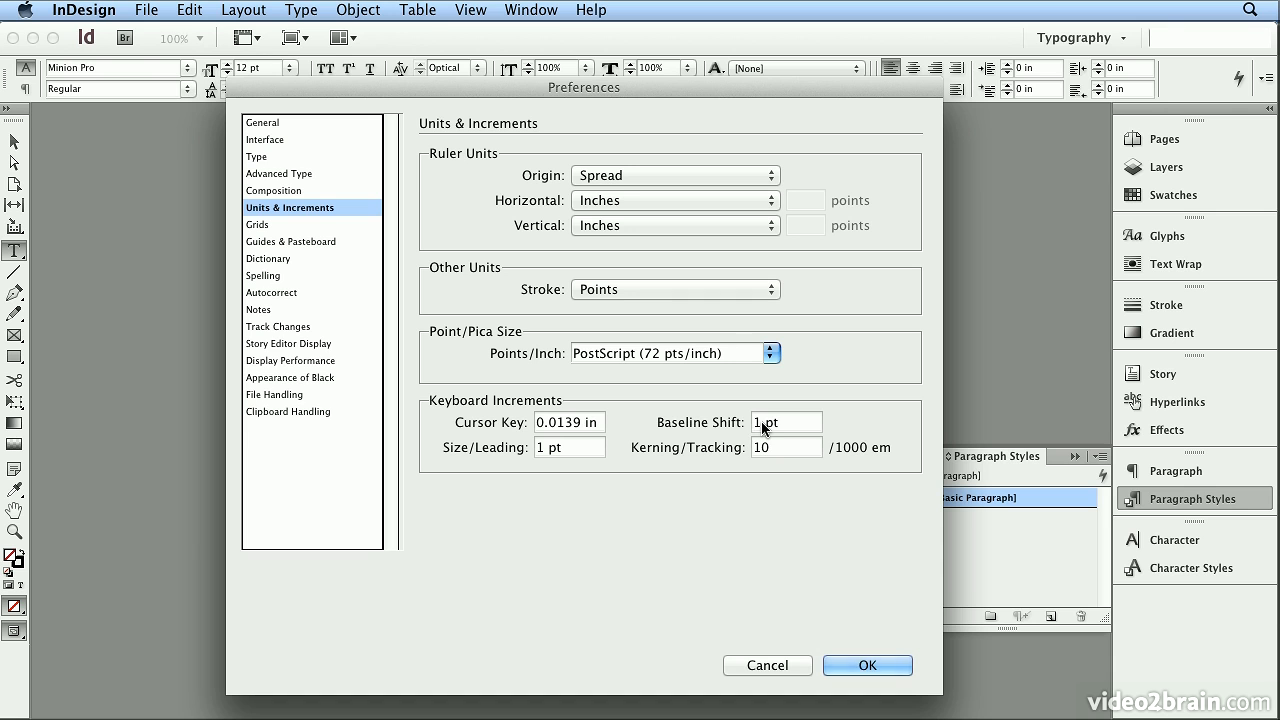
left_click(845, 666)
left_click(190, 10)
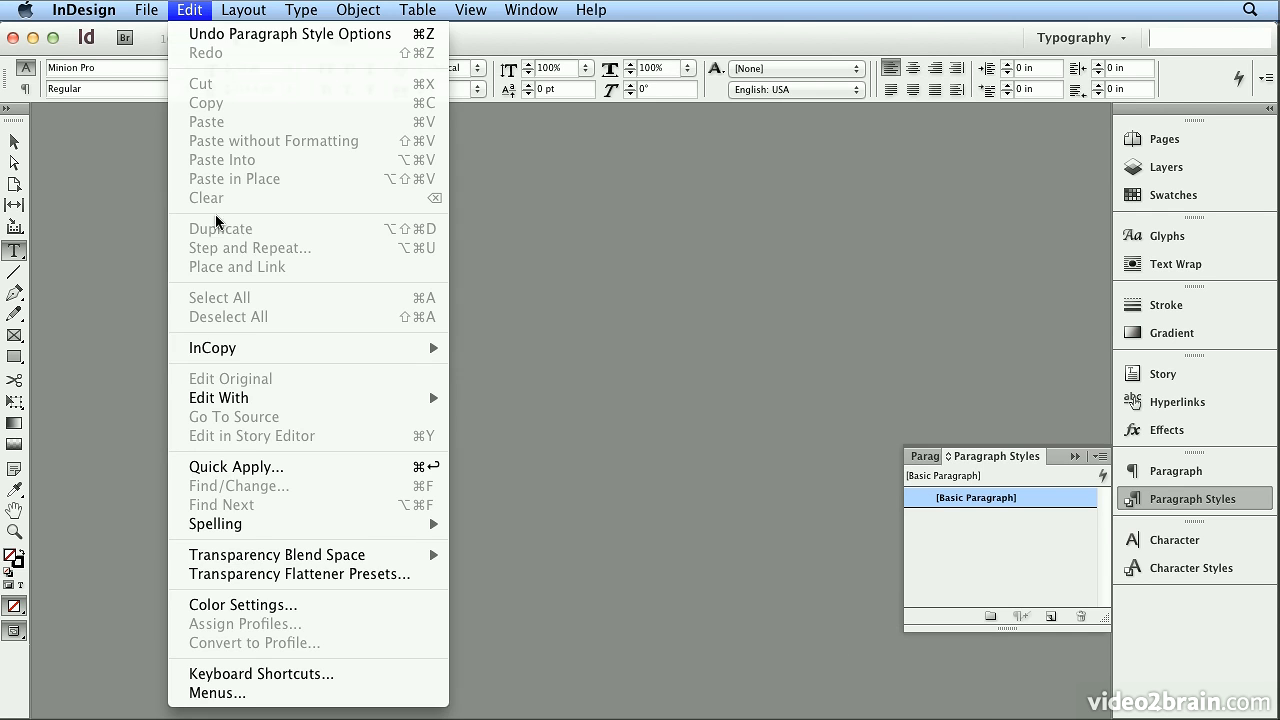
mouse_move(289, 531)
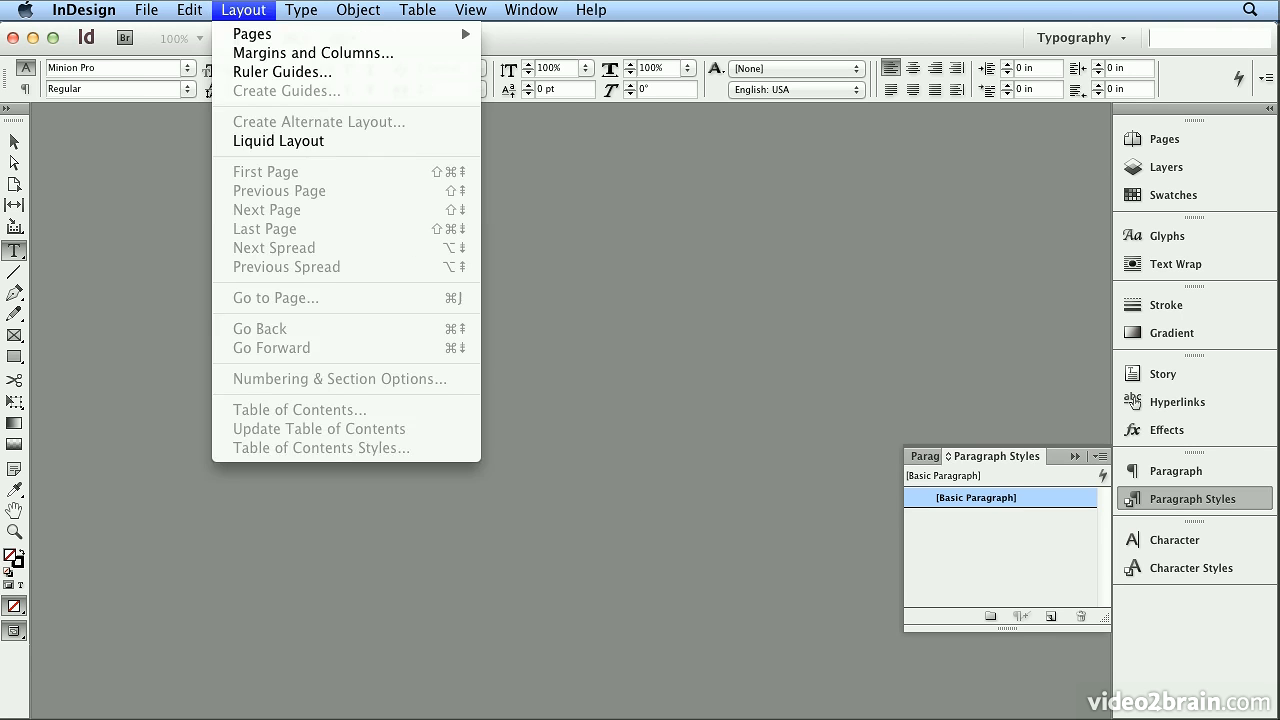
mouse_move(470, 10)
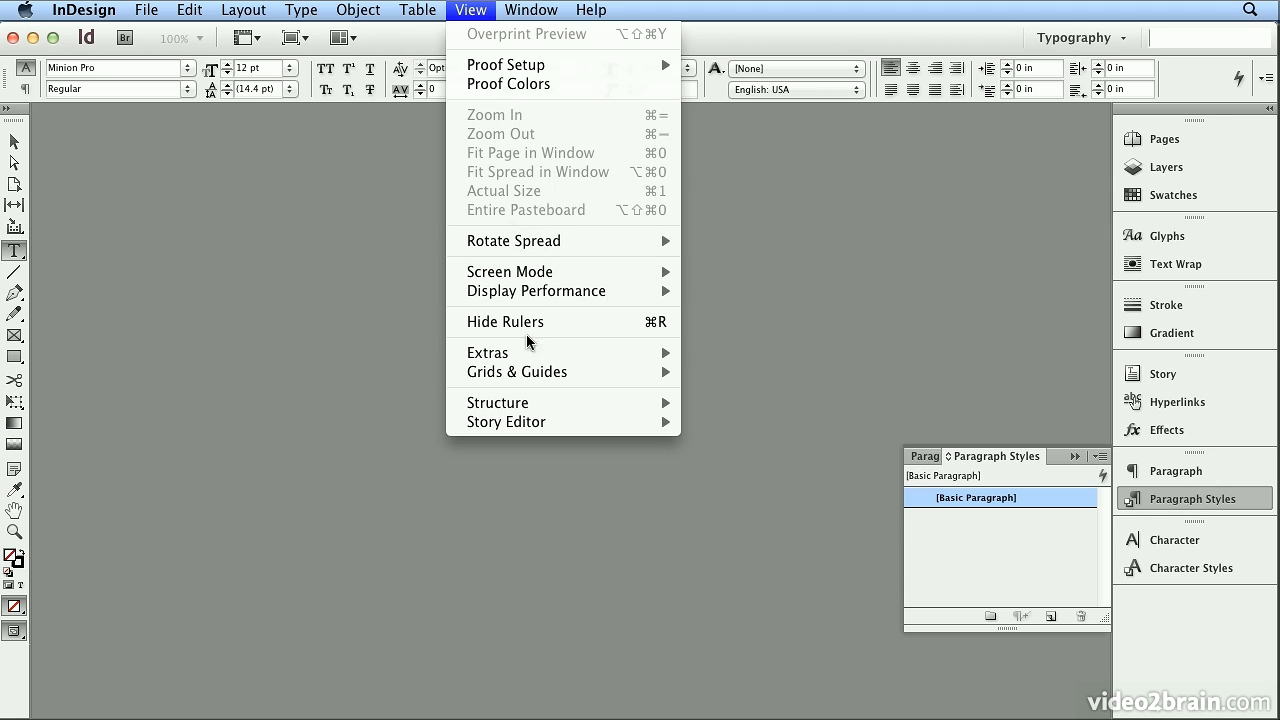
mouse_move(530, 355)
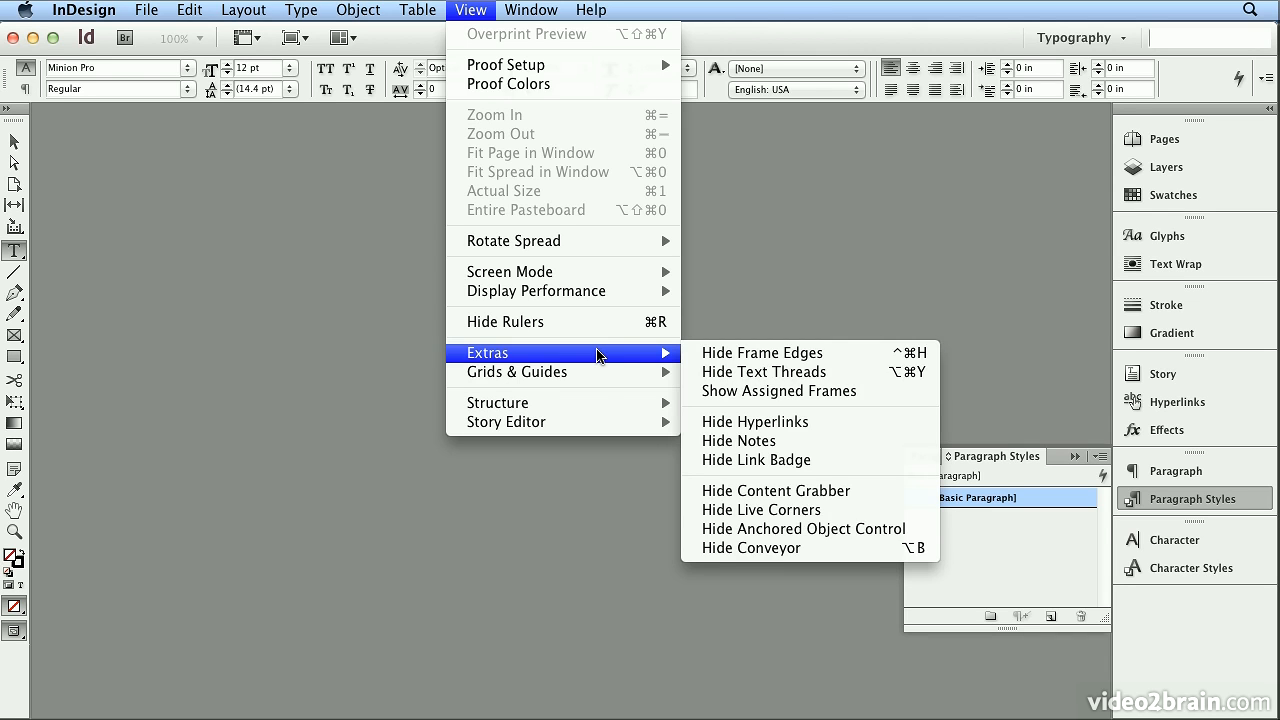
key("Escape")
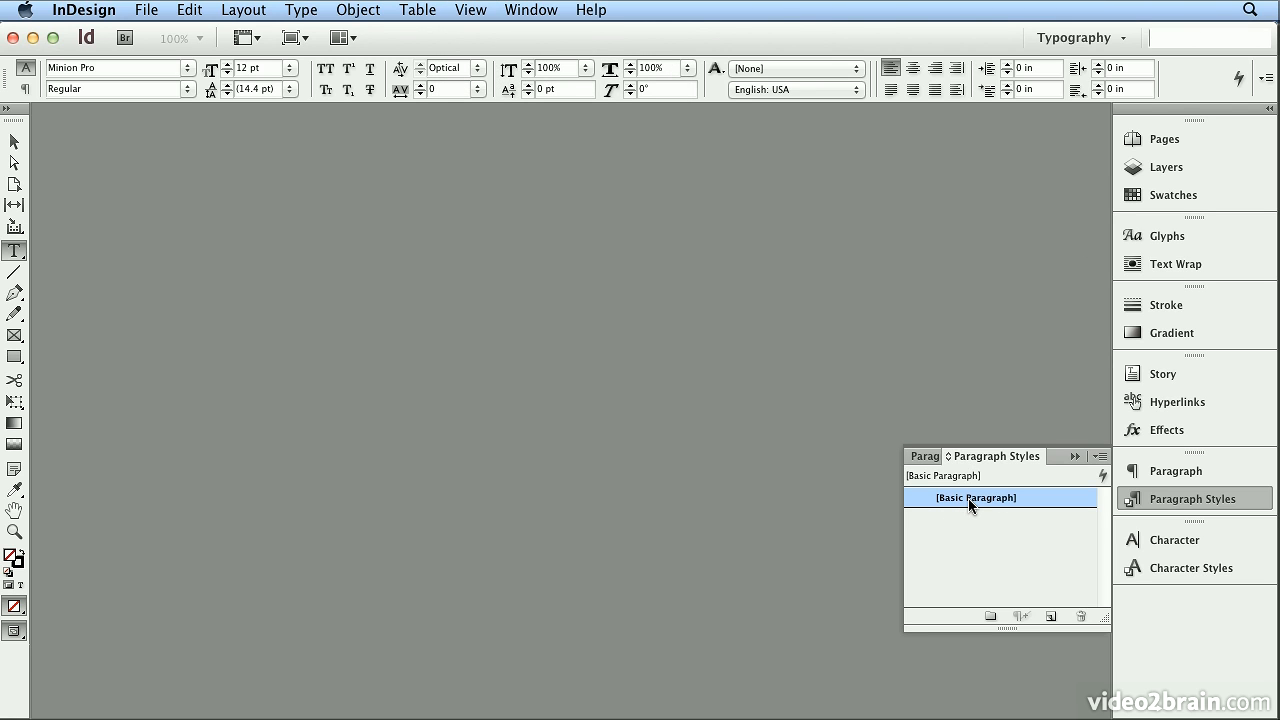
Review the Basic Character Formats of the [Basic Paragraph] style, including its kerning setting
double_click(1064, 497)
left_click(281, 152)
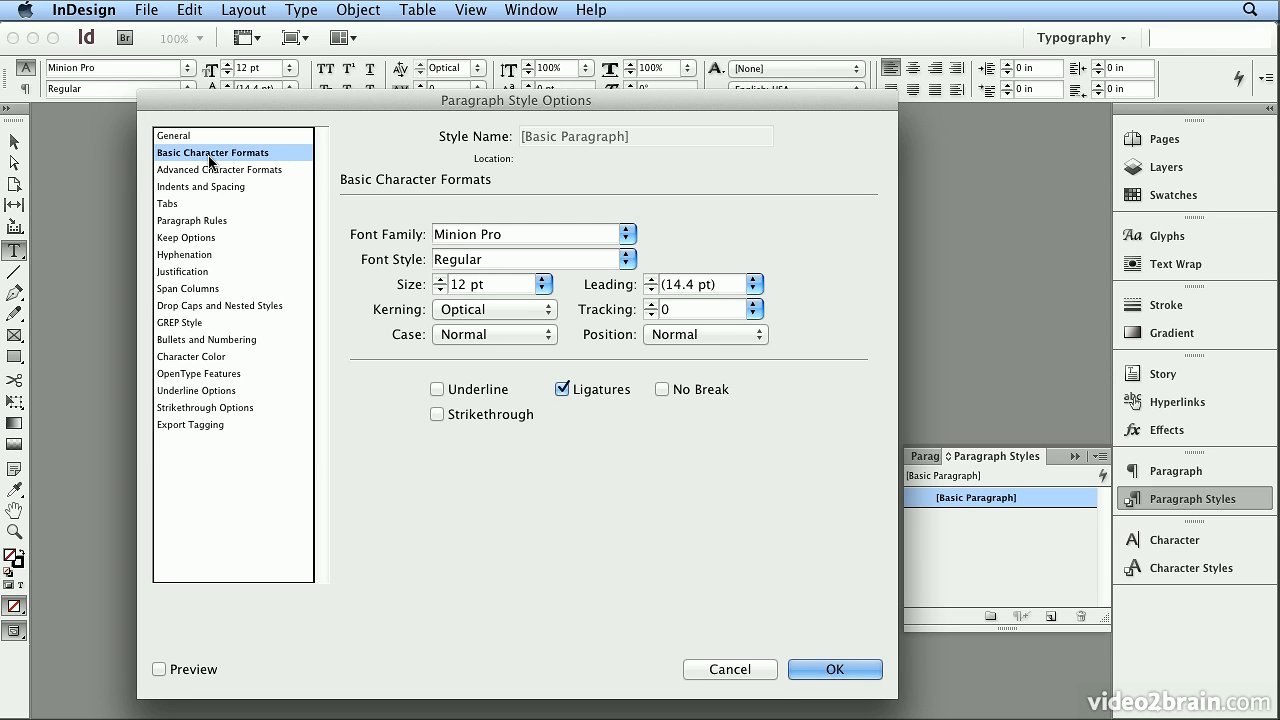
left_click(834, 669)
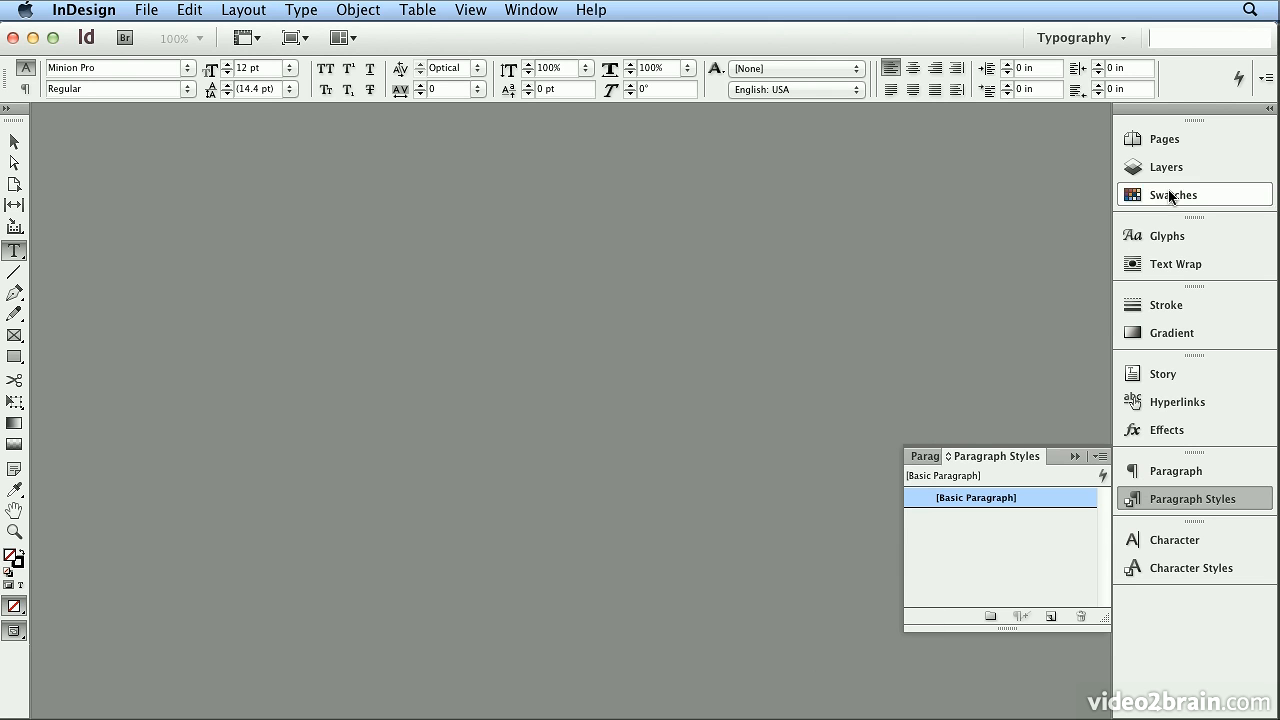
Show the Pages panel and examine its View Pages options for page arrangement
left_click(1156, 144)
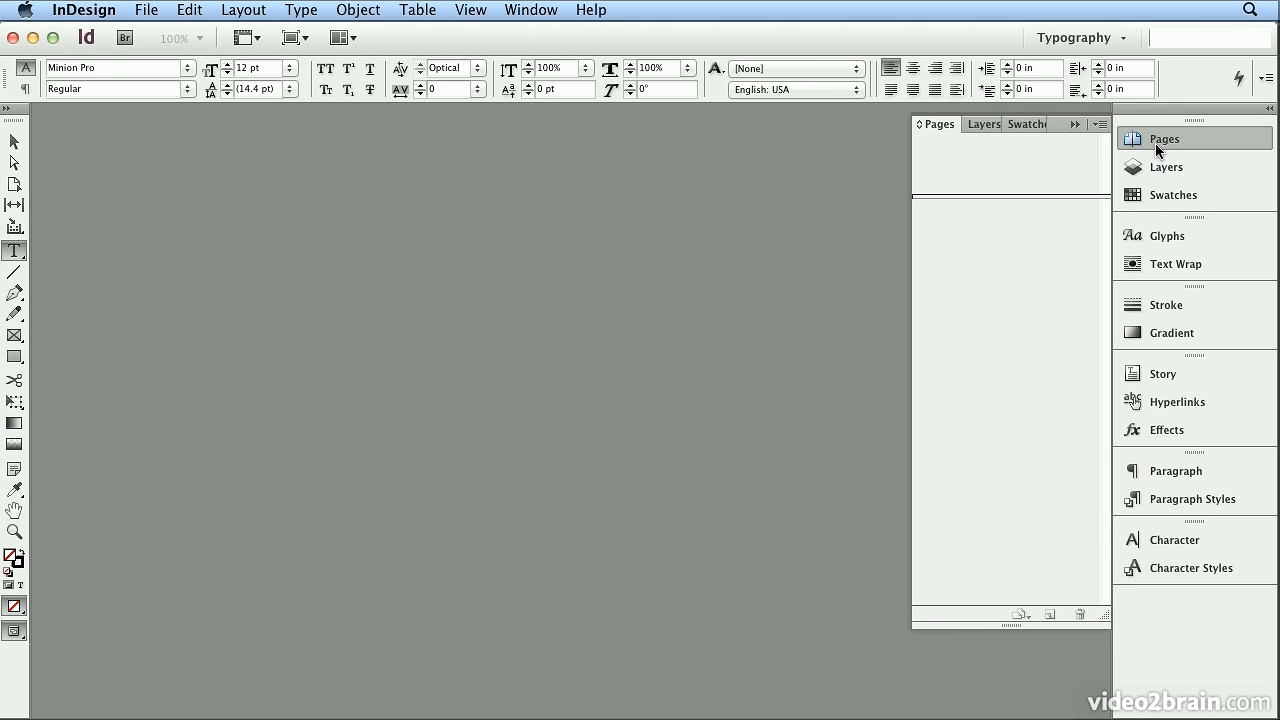
left_click(1101, 126)
mouse_move(1043, 458)
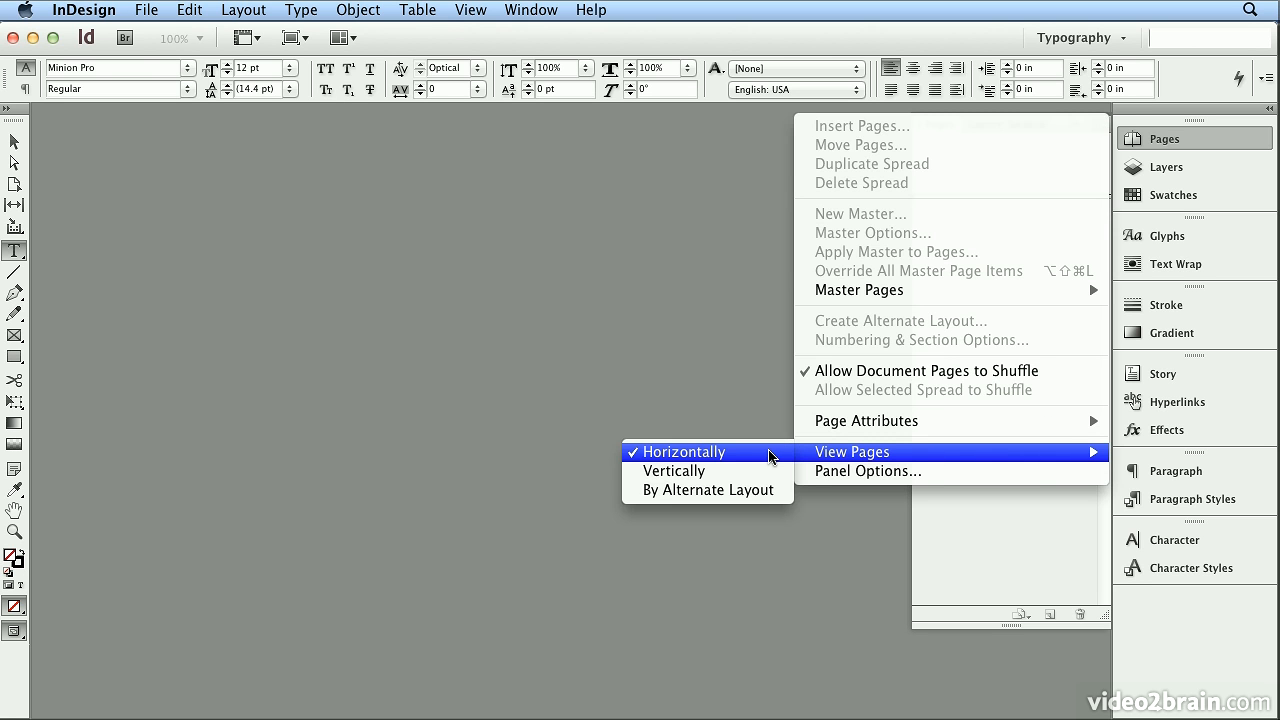
left_click(887, 38)
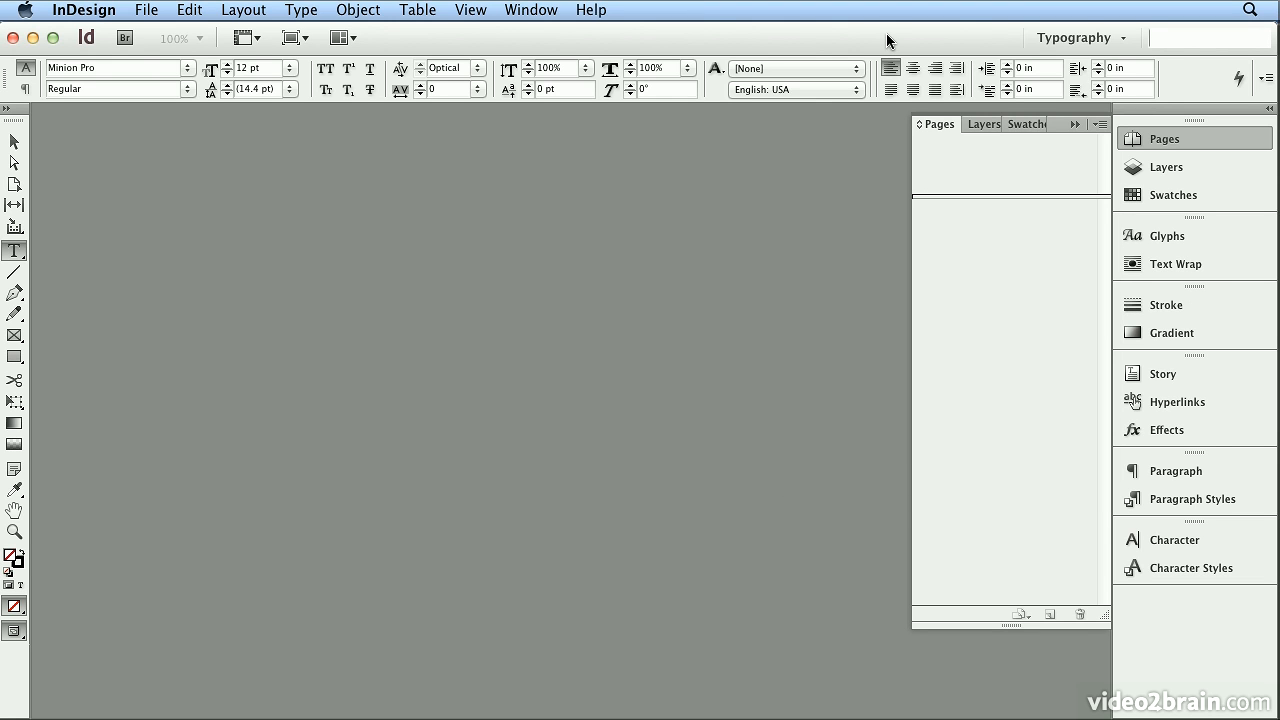